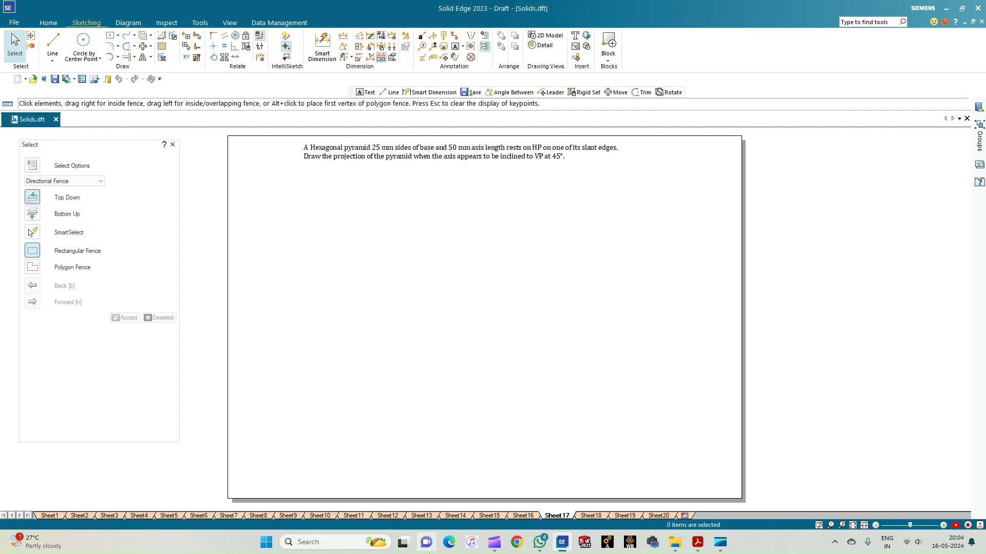
# Draw a horizontal, continuous reference line 0.18 mm wide across the sheet, below its middle
pyautogui.click(52, 42)
pyautogui.click(122, 319)
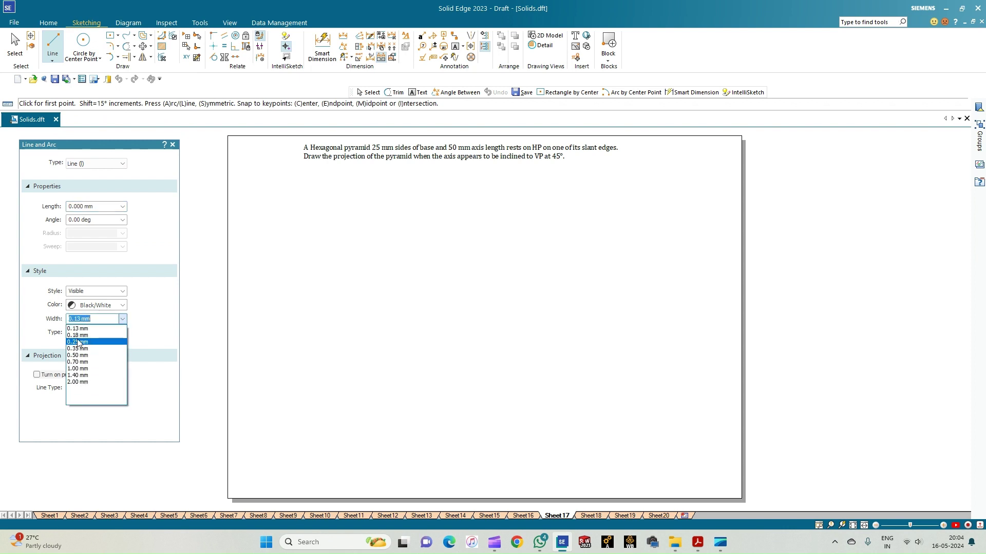
pyautogui.click(78, 335)
pyautogui.click(122, 333)
pyautogui.click(87, 344)
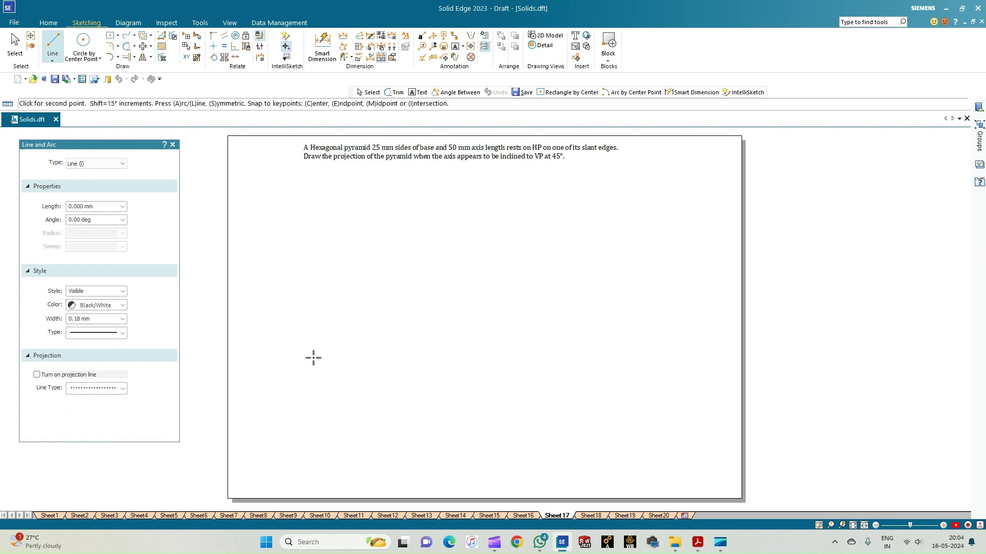
pyautogui.click(247, 359)
pyautogui.click(720, 359)
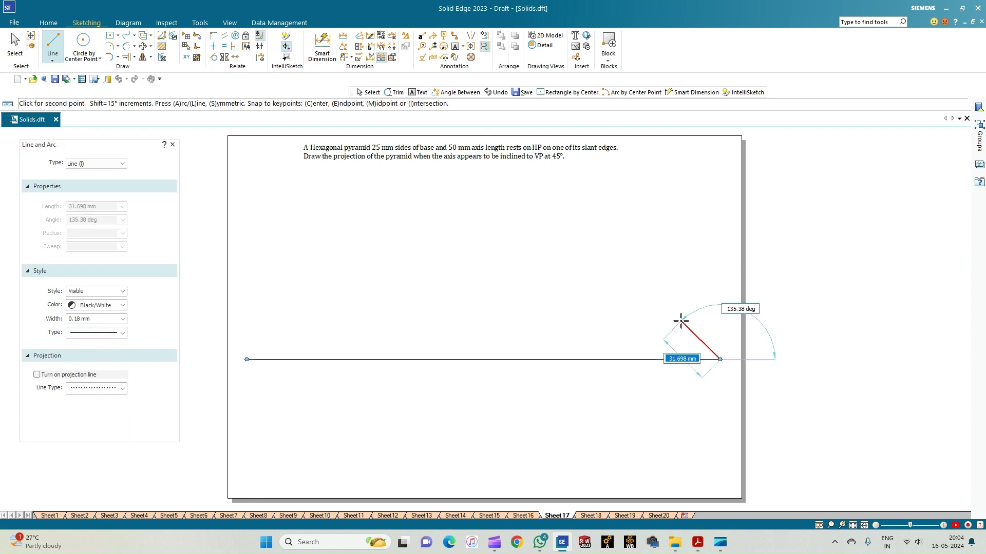
pyautogui.rightClick(683, 323)
# Label the two ends of the reference line with the texts X and Y
pyautogui.click(455, 47)
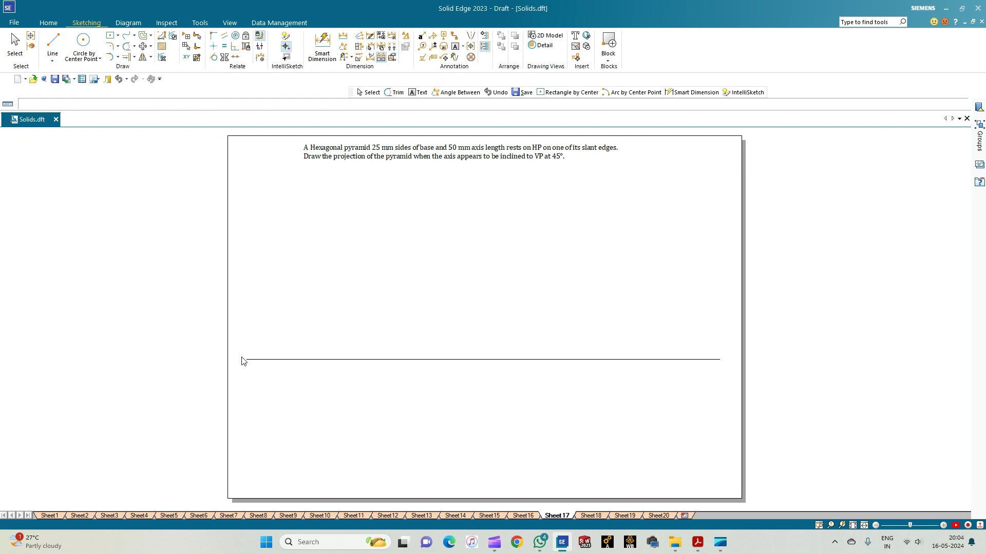
pyautogui.click(235, 356)
pyautogui.write('X')
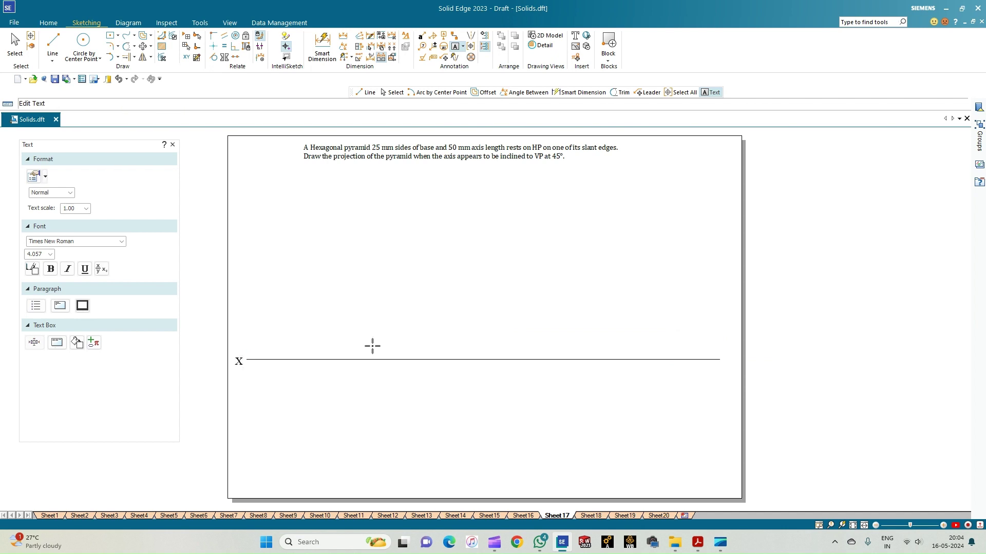
pyautogui.click(724, 356)
pyautogui.write('Y')
# Reduce the text size to 2.8 and place VP above and HP below the reference line near its Y end
pyautogui.click(50, 254)
pyautogui.click(41, 265)
pyautogui.write('VP')
pyautogui.click(706, 368)
pyautogui.write('HP')
pyautogui.press('Escape')
# Start the hexagon's bottom side below the reference line as a 25 mm horizontal line, 0.50 mm wide
pyautogui.click(52, 45)
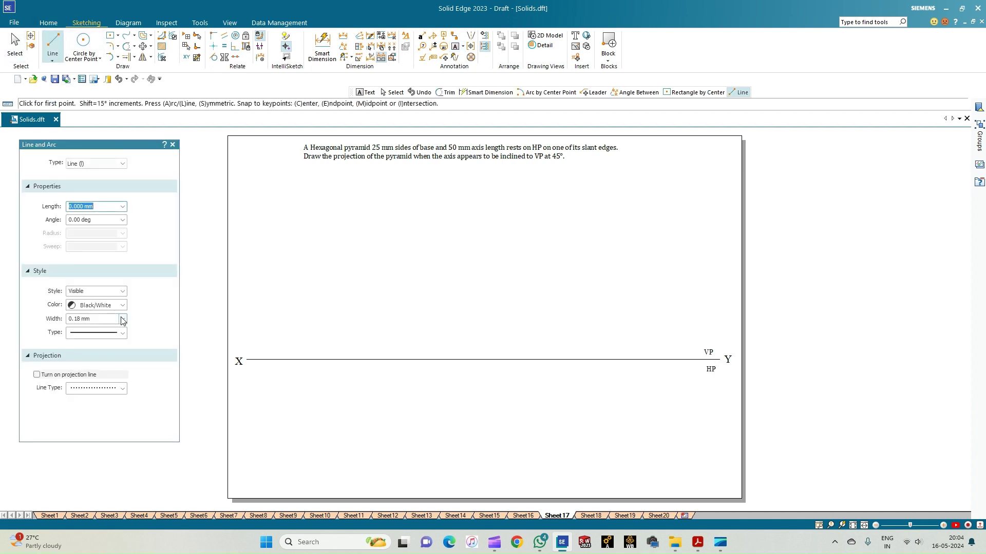
pyautogui.click(122, 319)
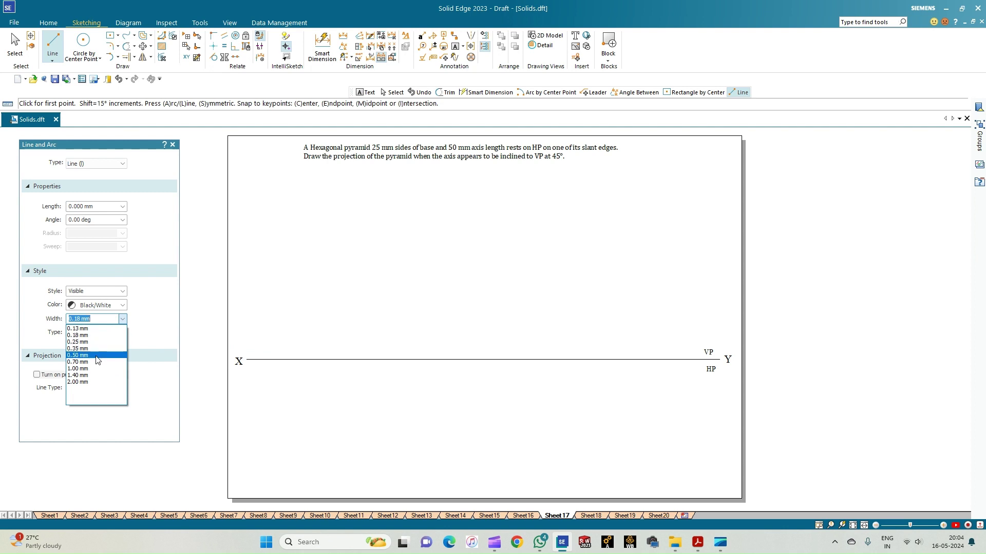
pyautogui.click(96, 355)
pyautogui.click(292, 470)
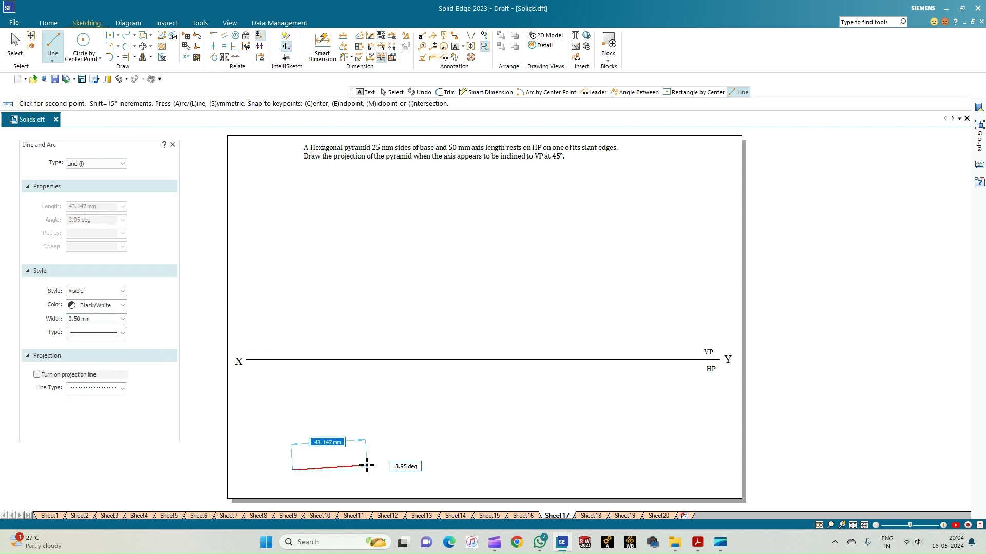
pyautogui.write('25')
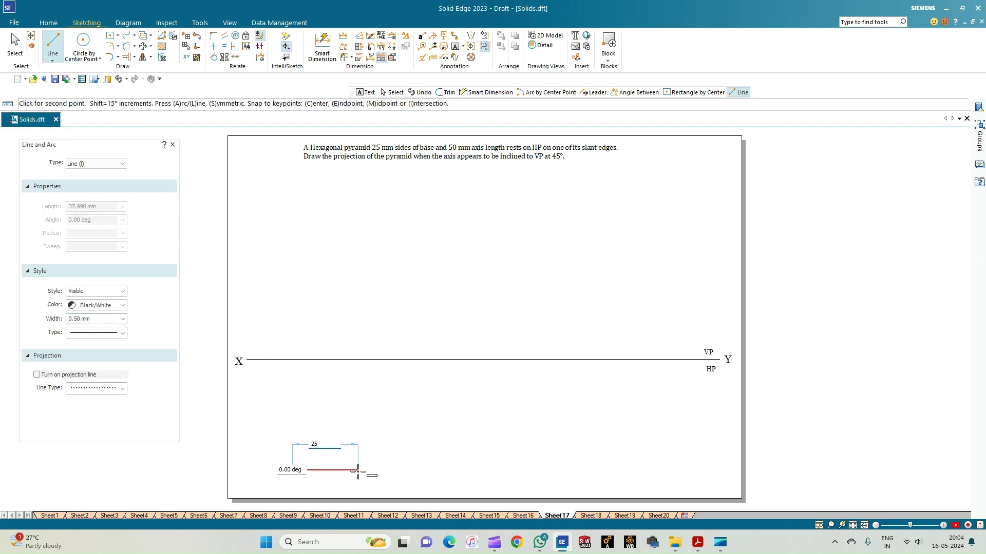
pyautogui.press('Tab')
pyautogui.click(357, 471)
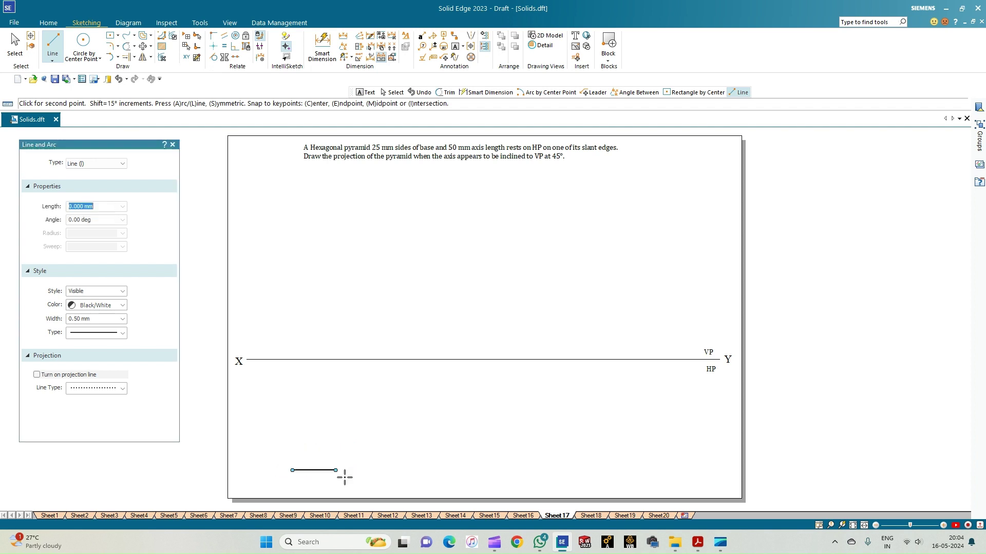
# Add the hexagon's two right-hand sides as connected 25 mm lines at 60 and 120 degrees
pyautogui.write('25')
pyautogui.press('Tab')
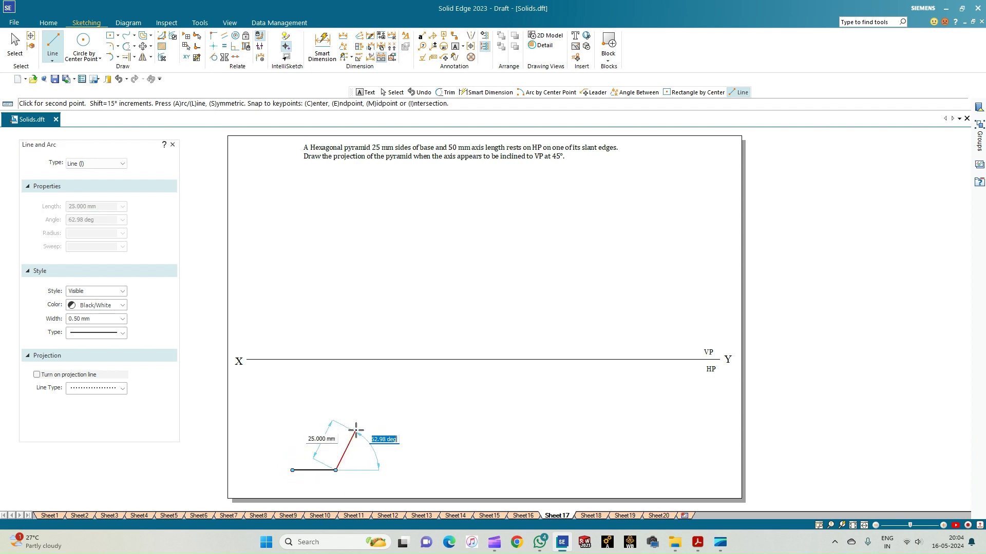
pyautogui.click(356, 430)
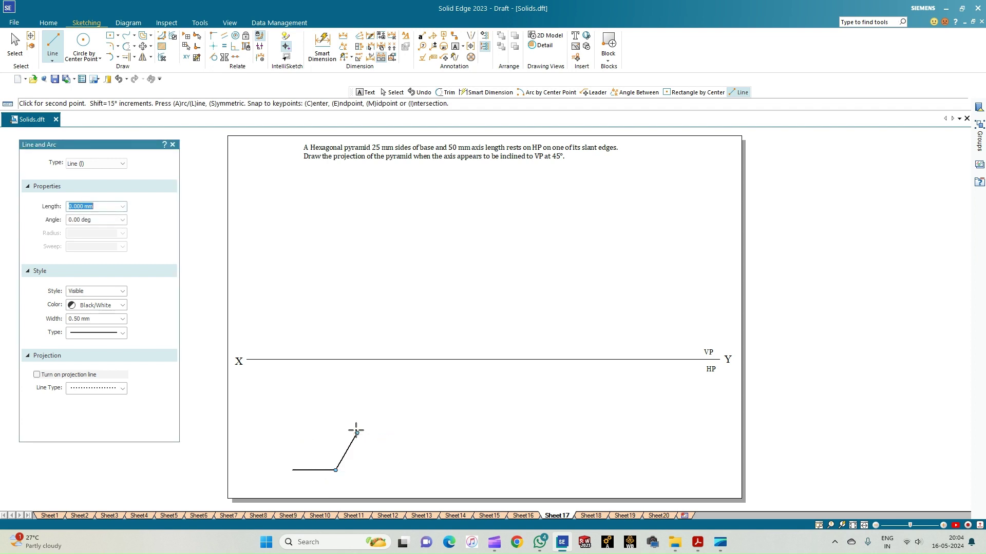
pyautogui.write('25')
pyautogui.press('Tab')
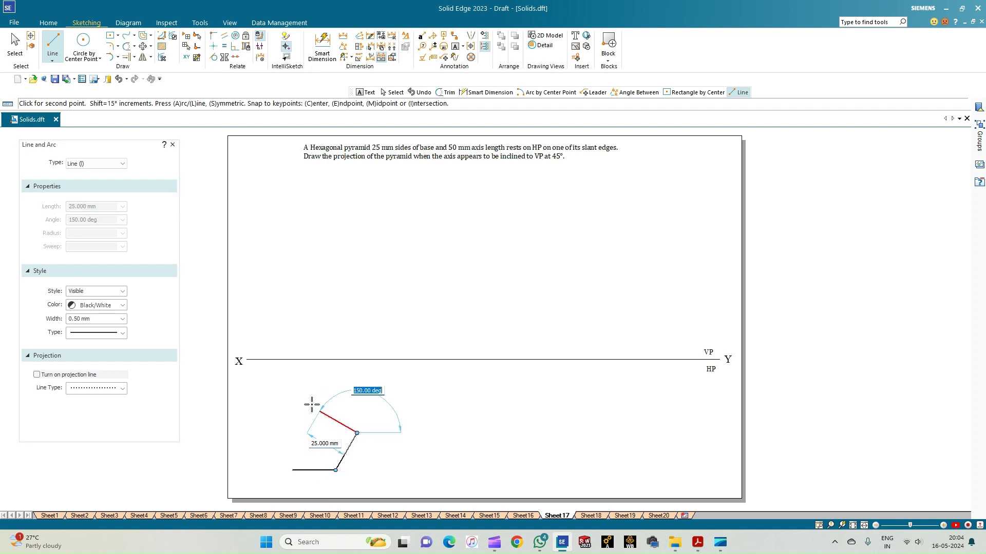
pyautogui.write('120')
pyautogui.press('Return')
# Continue the hexagon with a 25 mm top side at 180 degrees and a 25 mm upper-left side at -120 degrees
pyautogui.write('25')
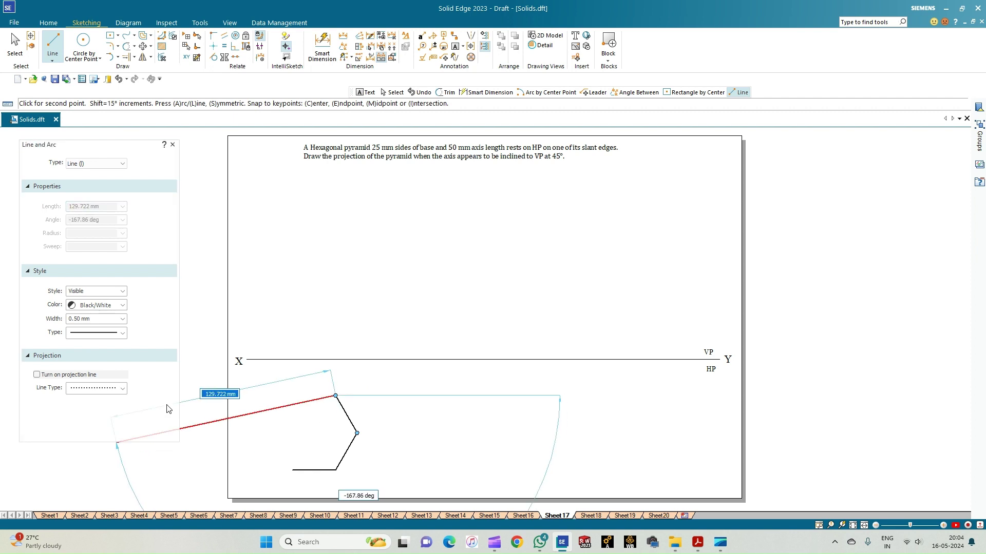
pyautogui.press('Tab')
pyautogui.write('180')
pyautogui.press('Return')
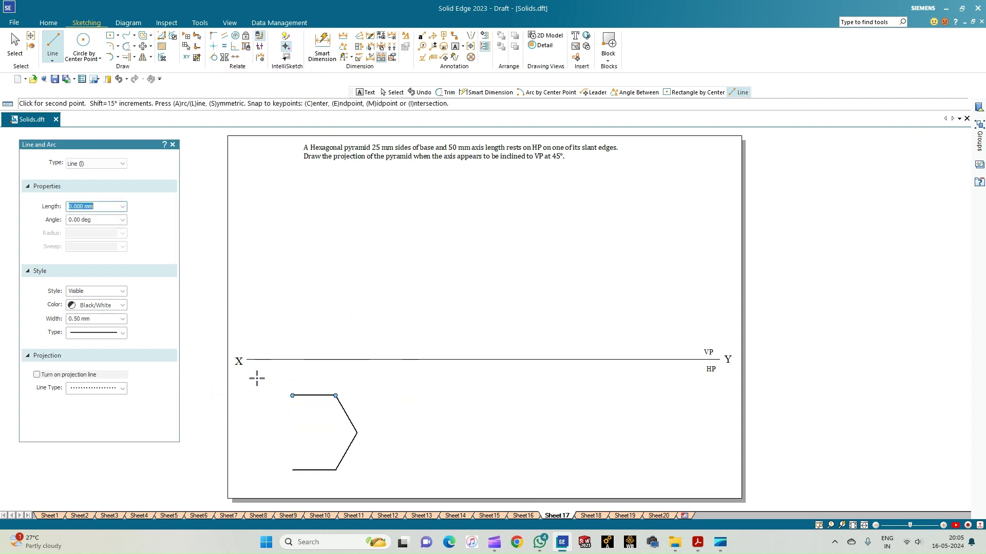
pyautogui.write('25')
pyautogui.press('Tab')
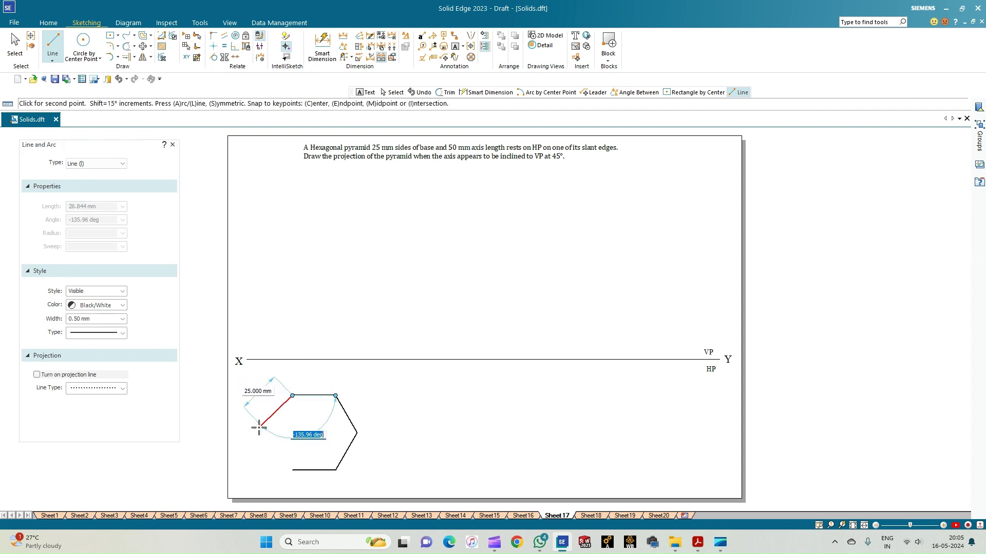
pyautogui.write('-120')
pyautogui.press('Return')
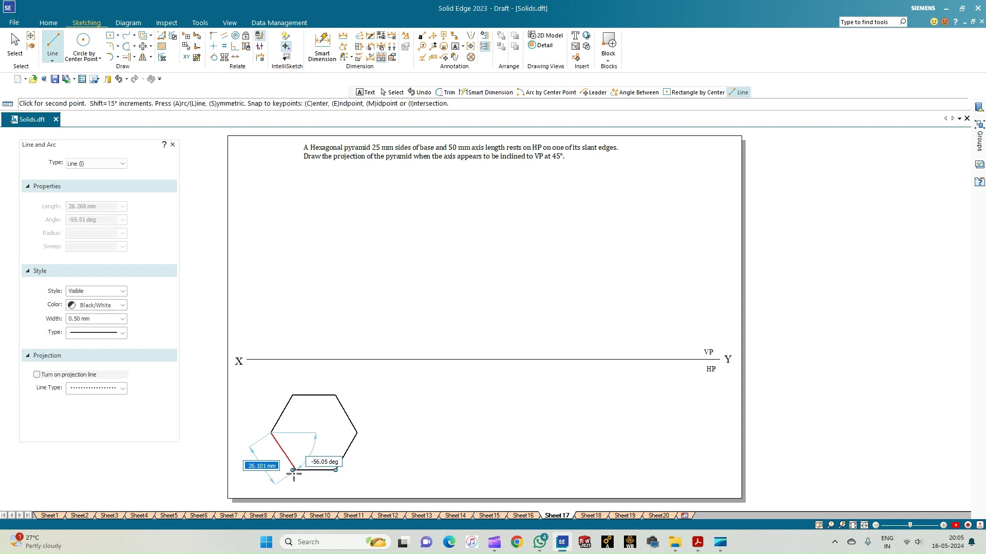
# Close the hexagon with a 25 mm lower-left side at an angle of 60*5 degrees
pyautogui.write('25')
pyautogui.press('Tab')
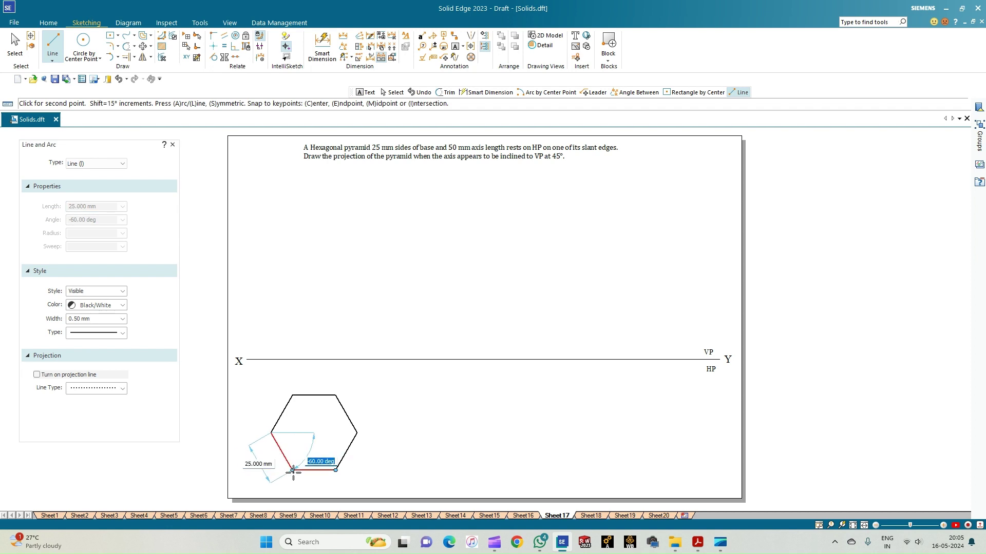
pyautogui.write('60*5')
pyautogui.press('Return')
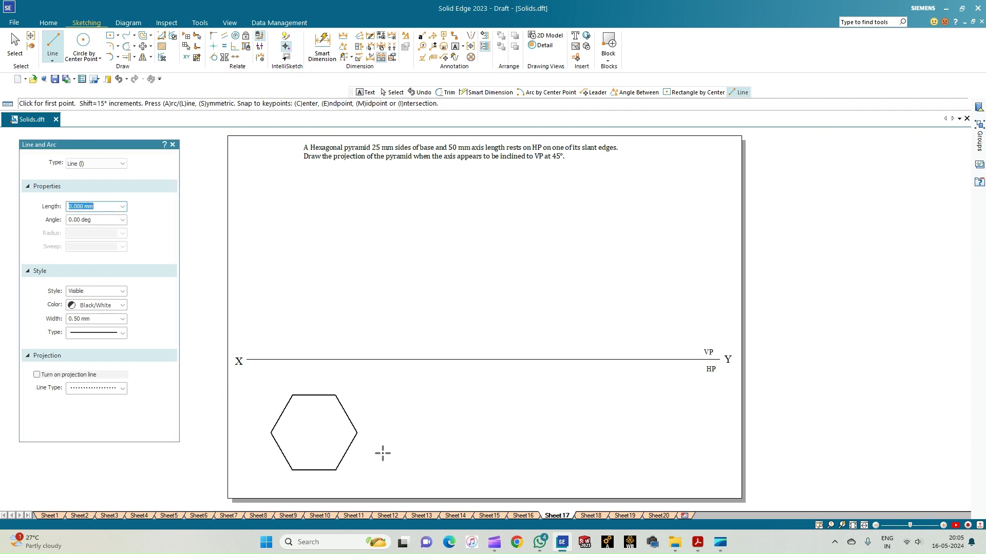
# Connect the hexagon's opposite corners with three 0.50 mm wide diagonals crossing at its centre
pyautogui.scroll(1, 383, 453)
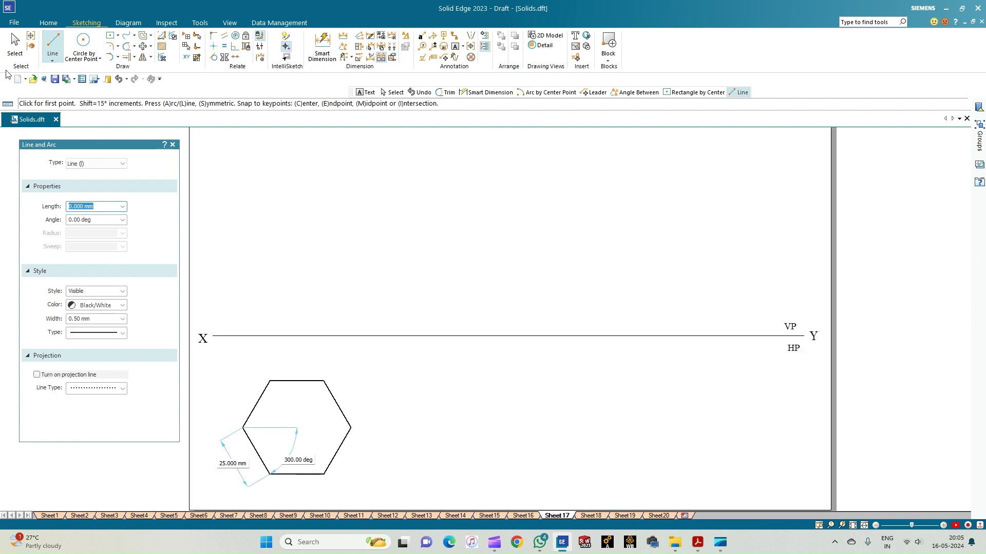
pyautogui.click(55, 40)
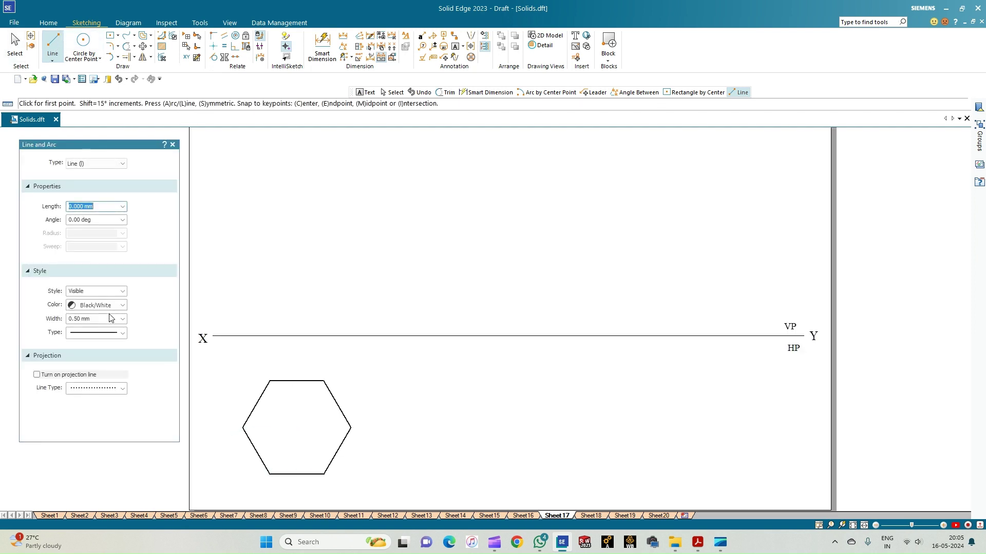
pyautogui.click(270, 381)
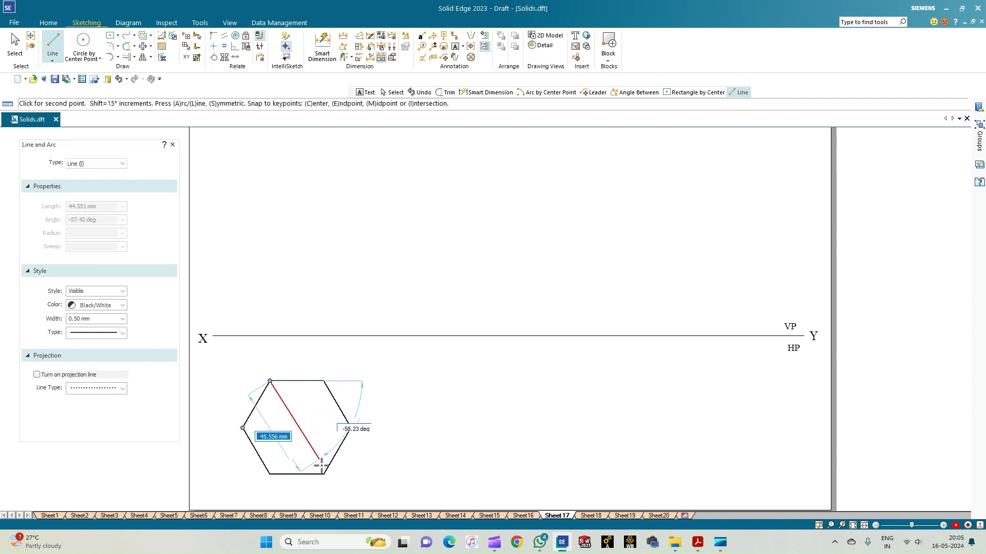
pyautogui.click(324, 474)
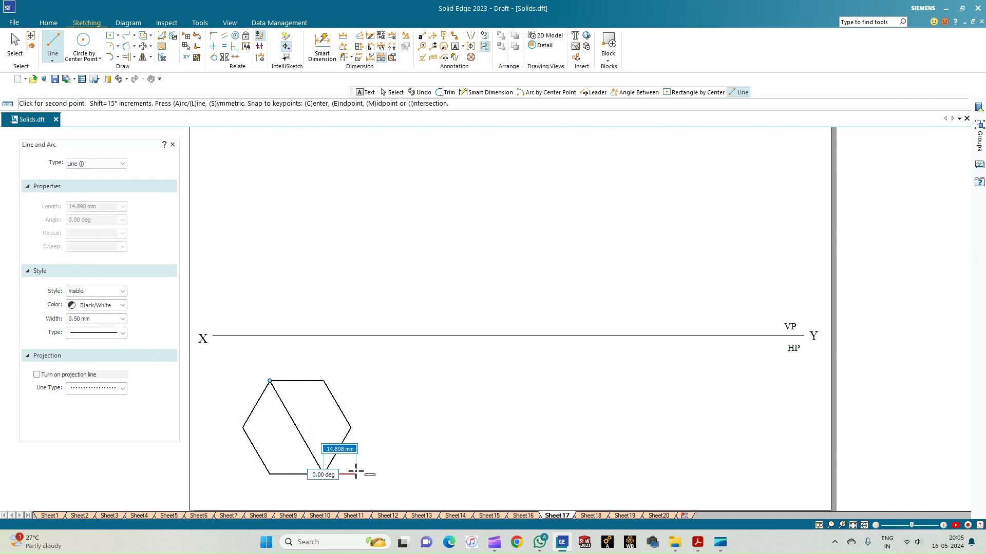
pyautogui.click(324, 381)
pyautogui.click(270, 474)
pyautogui.click(243, 428)
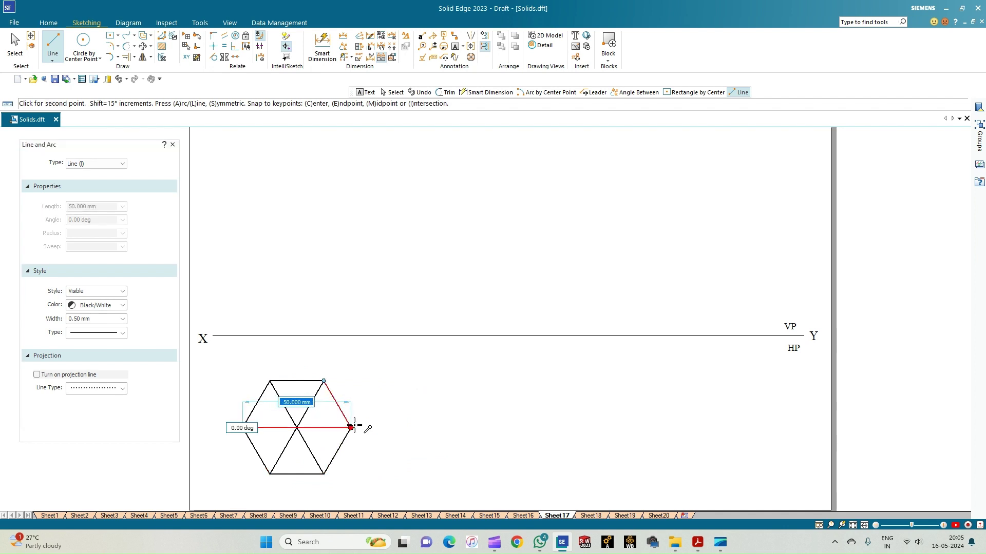
pyautogui.click(351, 427)
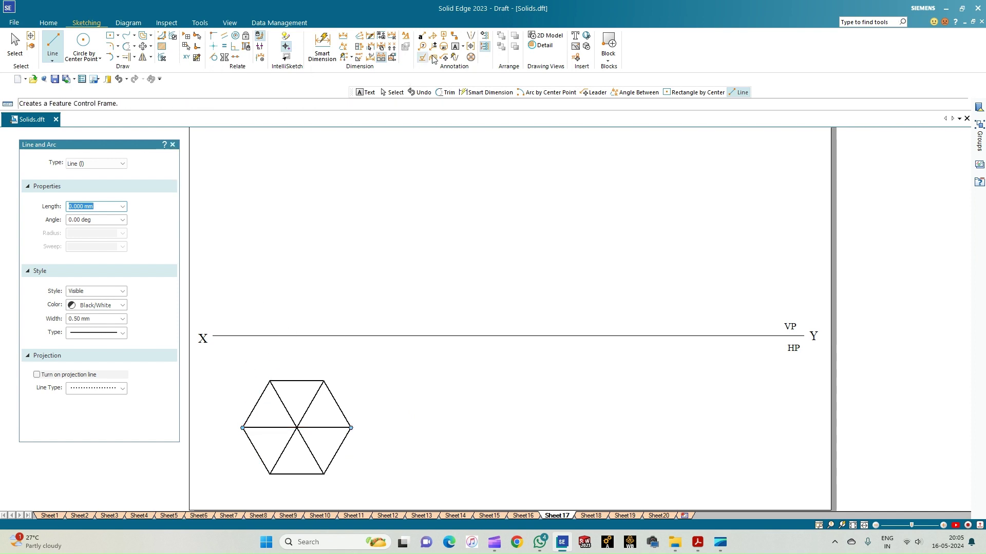
# Label the hexagon's corners a to f clockwise, starting with a at the right-hand corner
pyautogui.click(454, 48)
pyautogui.click(352, 416)
pyautogui.write('a')
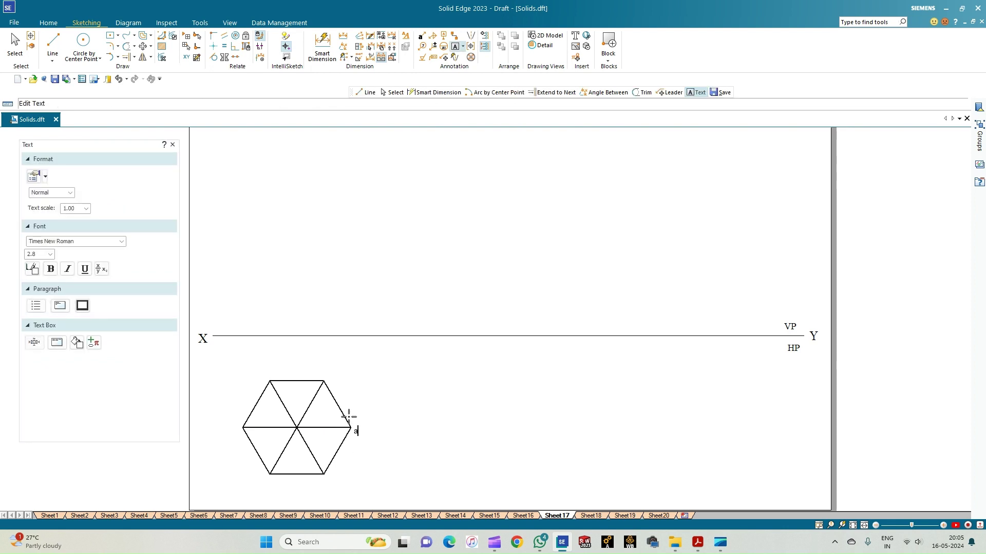
pyautogui.click(325, 476)
pyautogui.write('b')
pyautogui.click(266, 478)
pyautogui.write('c')
pyautogui.click(236, 422)
pyautogui.write('d')
pyautogui.click(263, 370)
pyautogui.write('e')
pyautogui.click(325, 369)
pyautogui.write('f')
# Label the hexagon's centre o[o1] and move the label just above and left of the centre
pyautogui.click(296, 438)
pyautogui.write('o[o1')
pyautogui.click(15, 44)
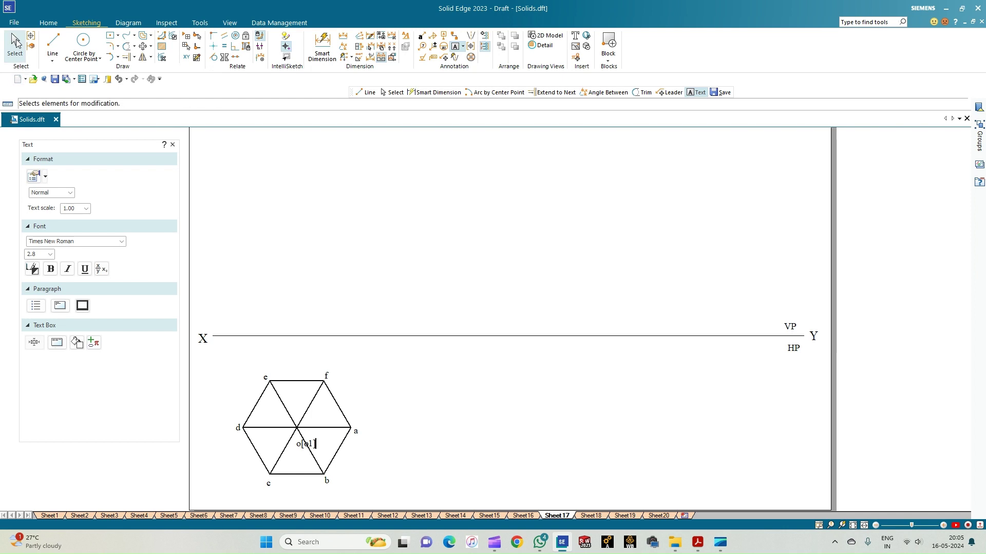
pyautogui.click(311, 442)
pyautogui.moveTo(310, 442); pyautogui.dragTo(291, 413)
pyautogui.click(417, 401)
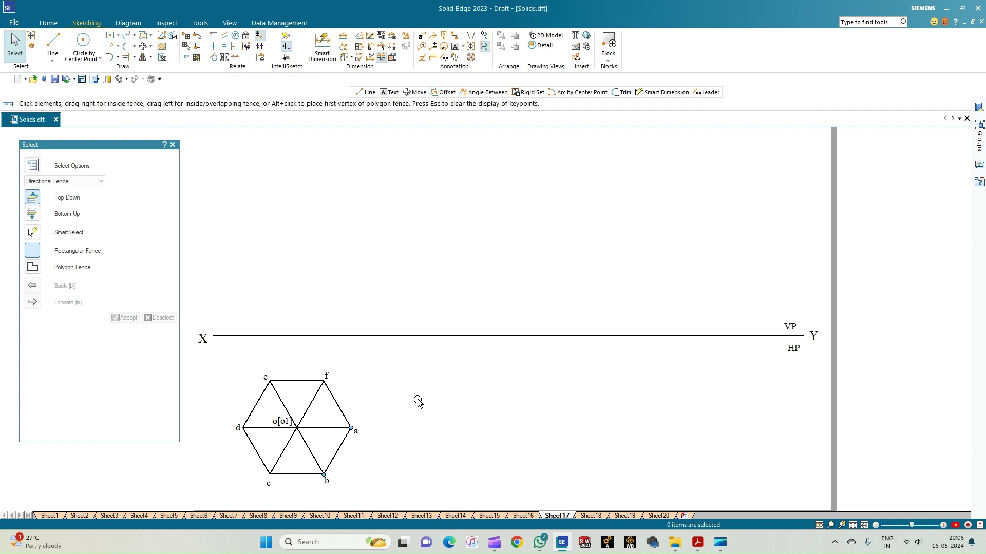
# Draw 0.13 mm wide vertical projectors up to the XY line from corner a and from corner b through f
pyautogui.click(61, 57)
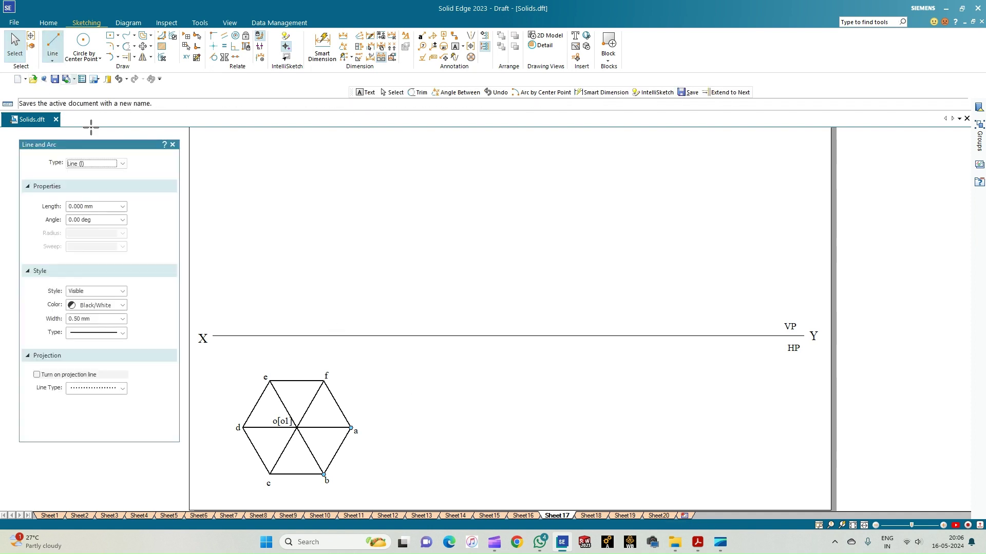
pyautogui.click(123, 332)
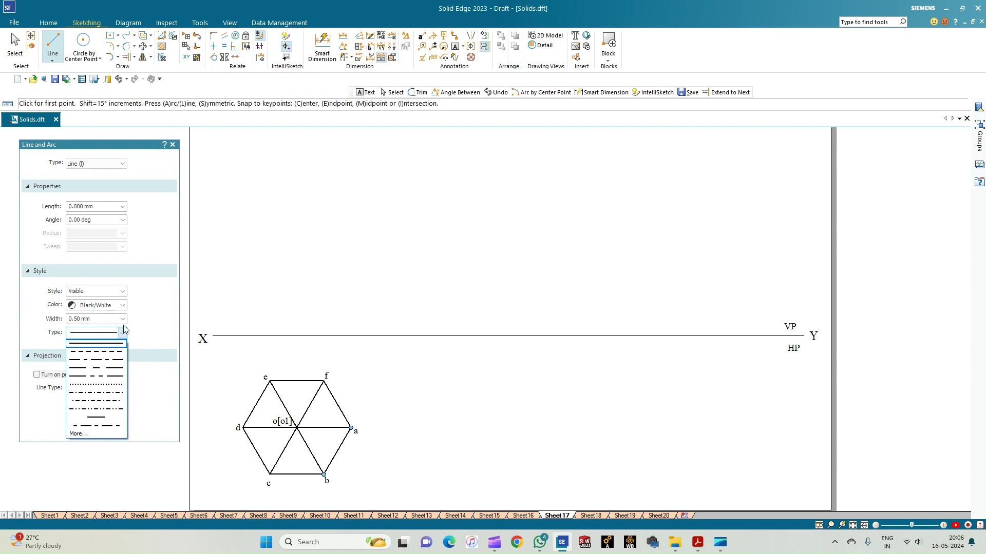
pyautogui.click(123, 332)
pyautogui.click(123, 319)
pyautogui.click(83, 329)
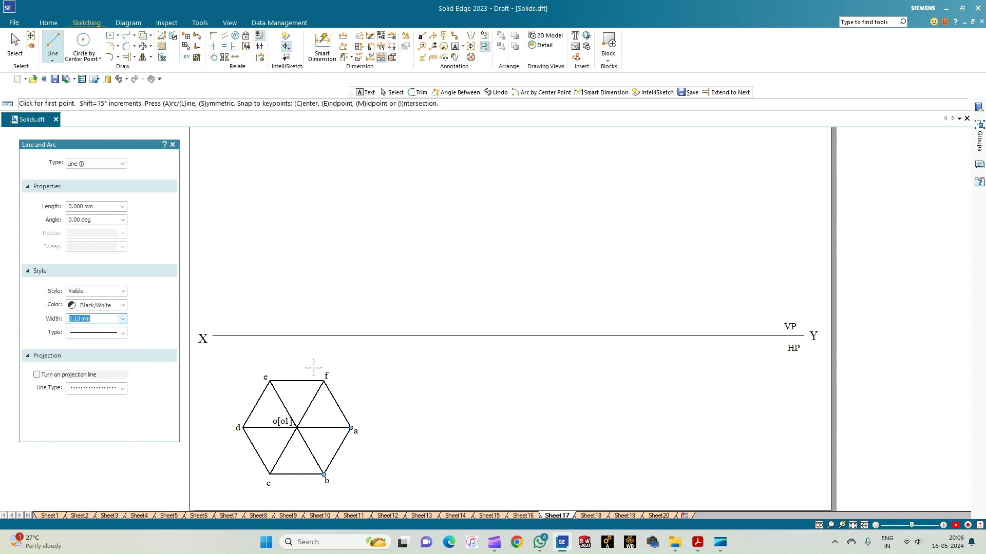
pyautogui.click(351, 427)
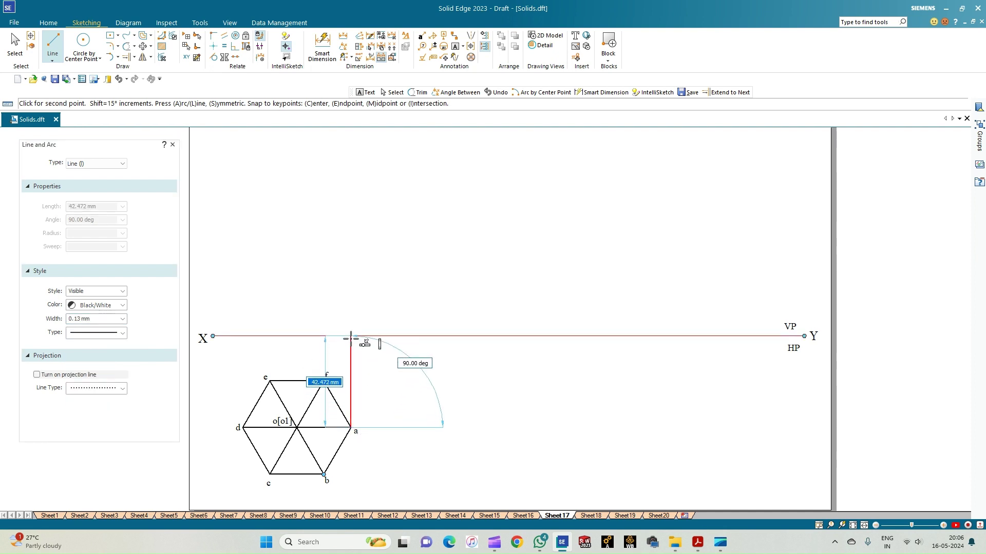
pyautogui.click(377, 395)
pyautogui.click(325, 473)
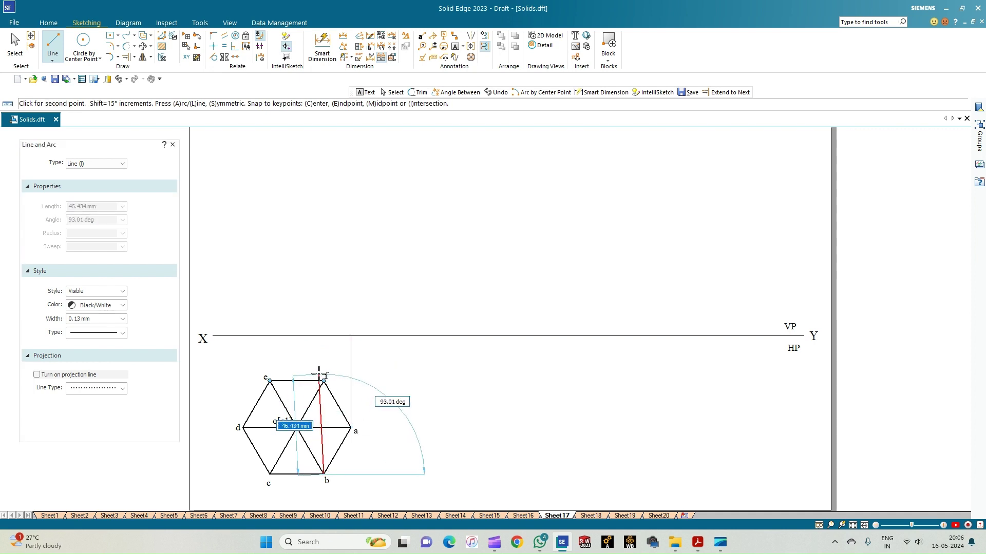
pyautogui.click(324, 337)
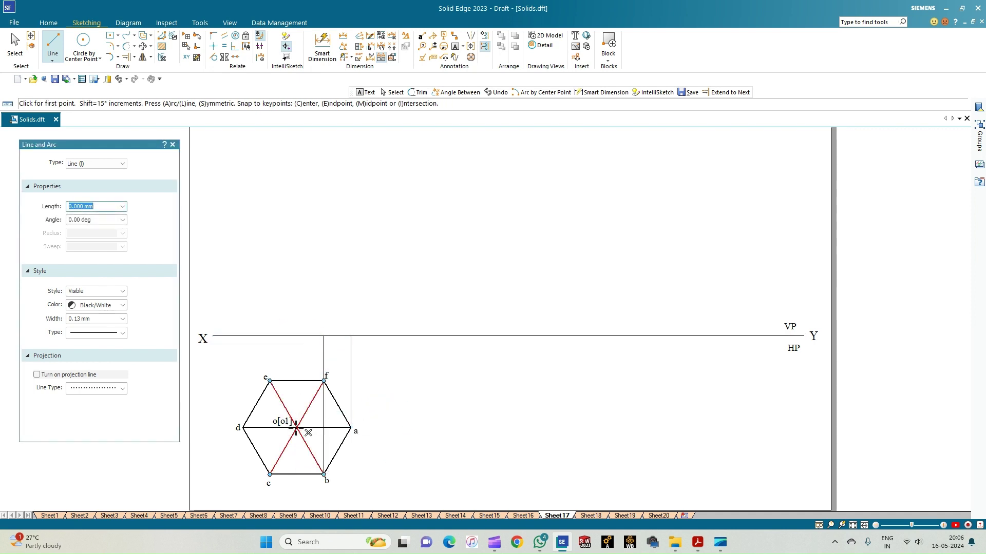
# Draw projectors from the hexagon's centre o, corner e and corner d up to the XY line
pyautogui.click(297, 427)
pyautogui.click(296, 337)
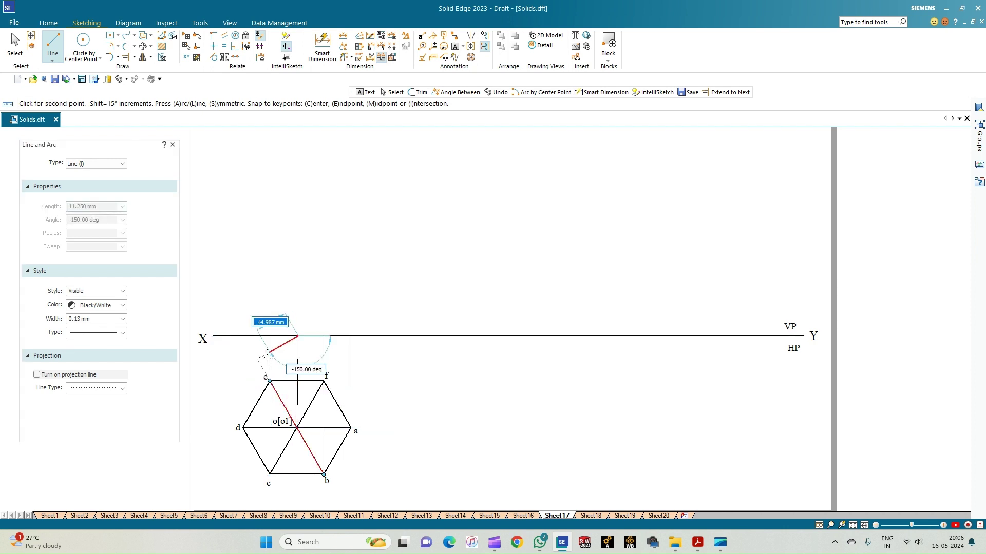
pyautogui.click(270, 381)
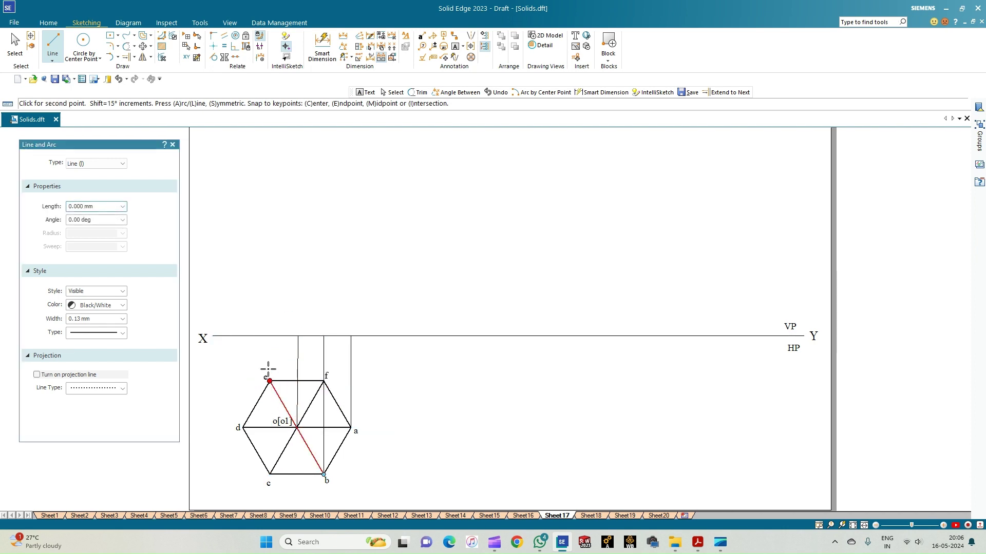
pyautogui.click(269, 337)
pyautogui.click(243, 428)
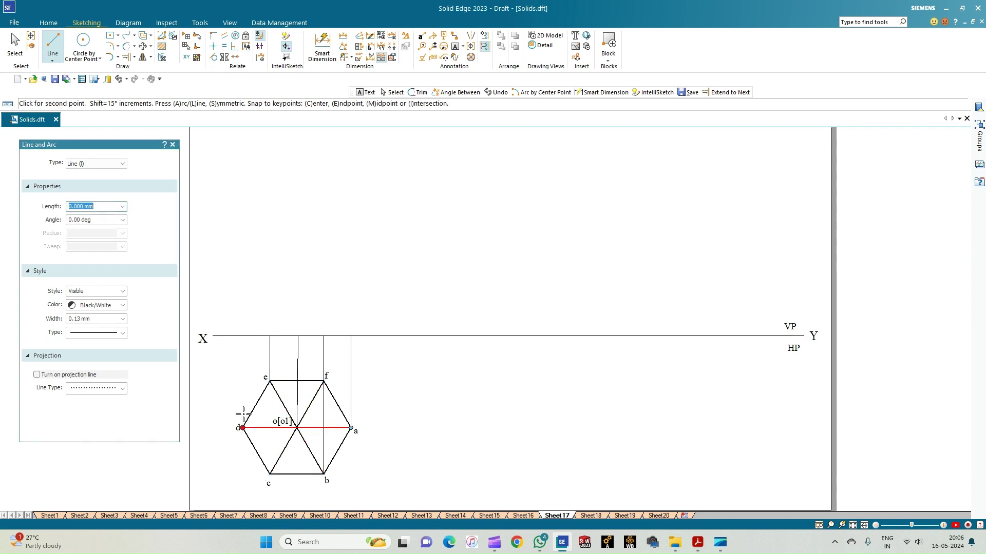
pyautogui.click(243, 336)
pyautogui.press('Escape')
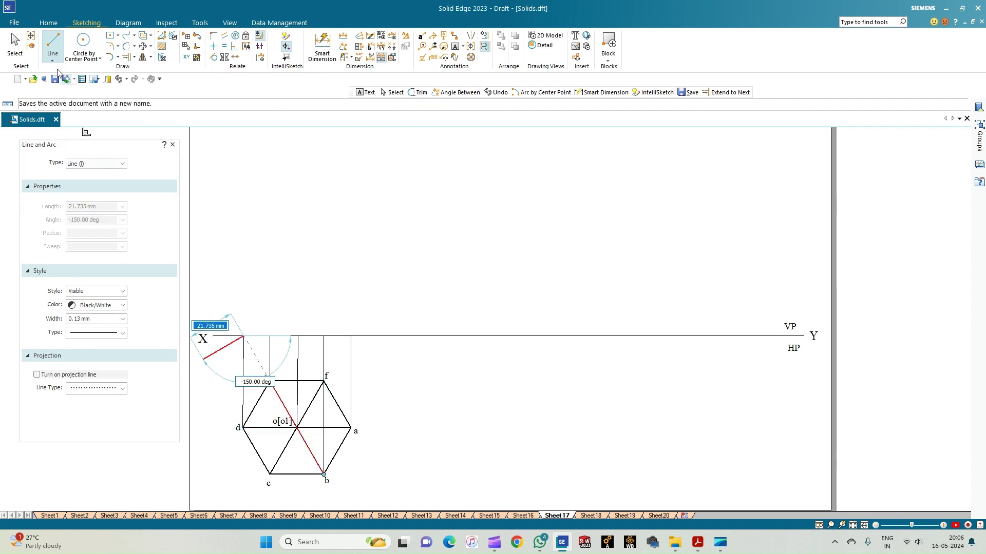
# Set the angle of the projector from corner d to 90 degrees
pyautogui.click(244, 368)
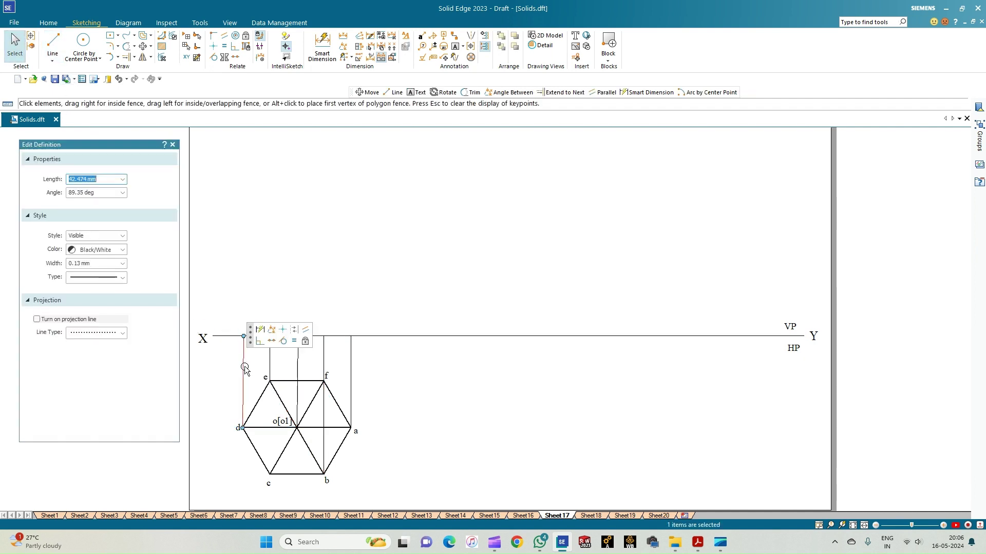
pyautogui.press('BackSpace')
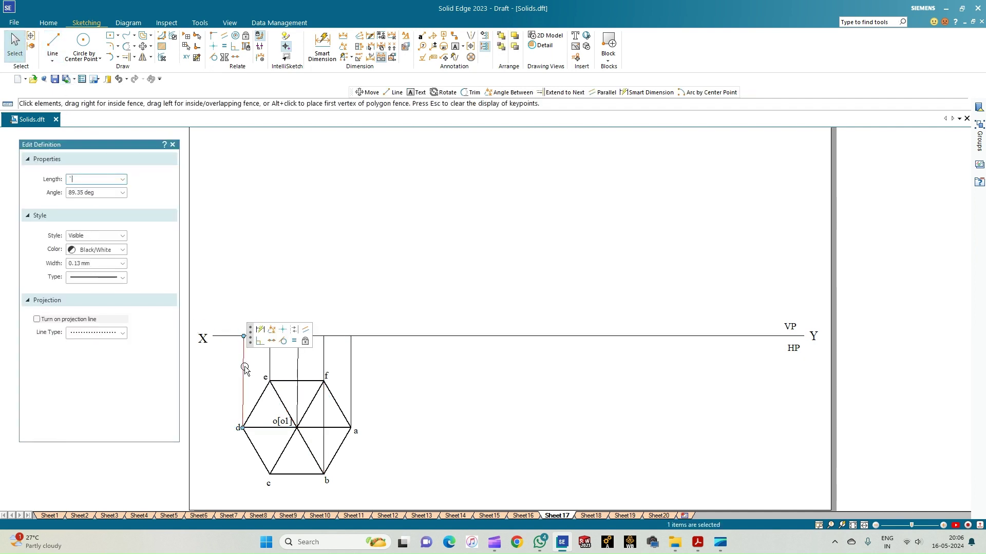
pyautogui.press('Return')
pyautogui.press('Tab')
pyautogui.write('90')
pyautogui.press('Return')
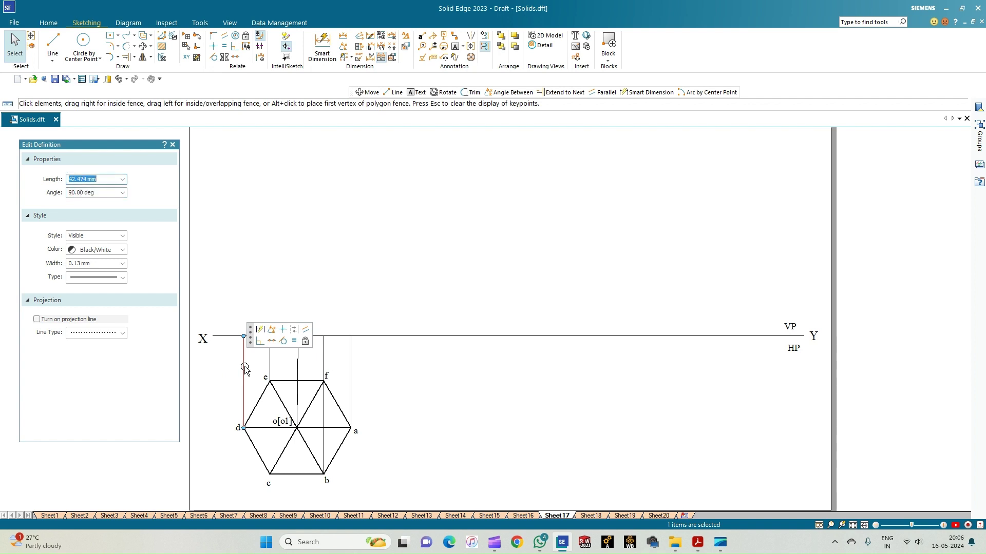
# Set the angle of the projector from the hexagon's centre o to 90 degrees
pyautogui.click(297, 365)
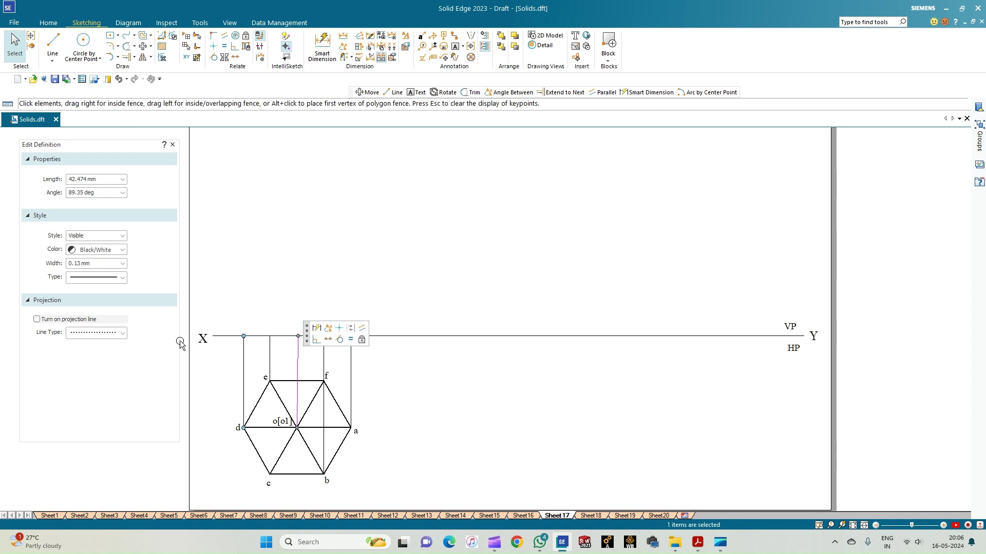
pyautogui.click(101, 193)
pyautogui.write('90')
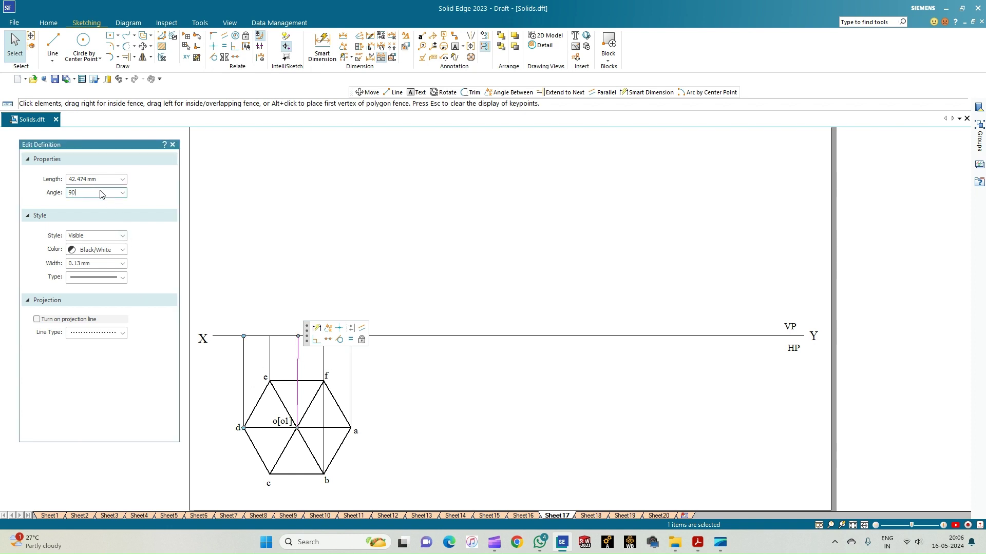
pyautogui.press('Return')
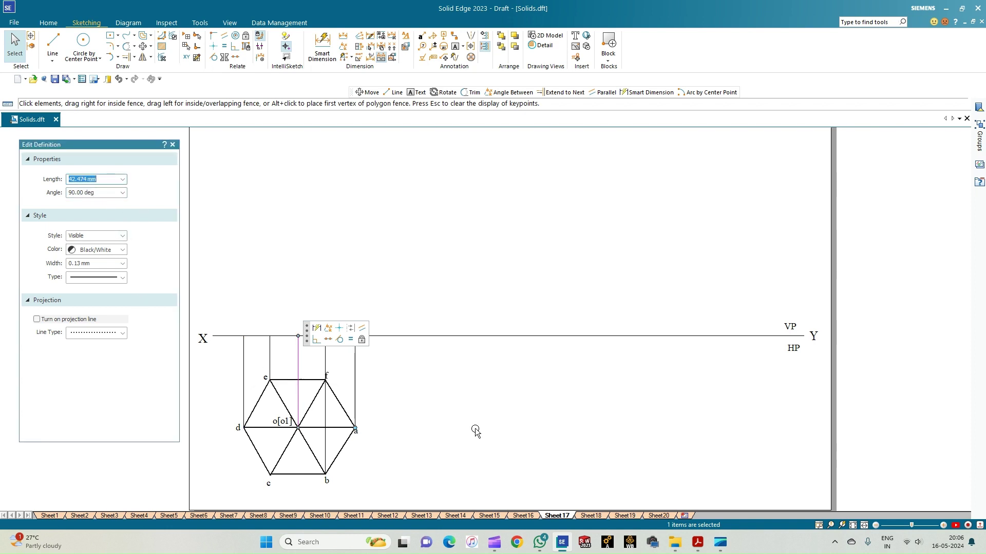
pyautogui.click(407, 434)
# Extend the projector at corner e down to corner c of the hexagon
pyautogui.scroll(1, 406, 435)
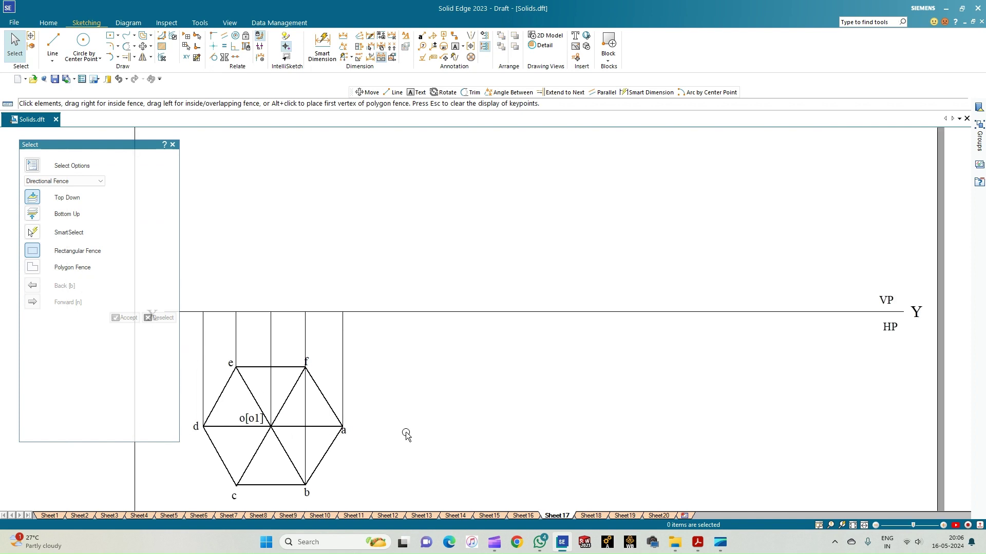
pyautogui.click(126, 57)
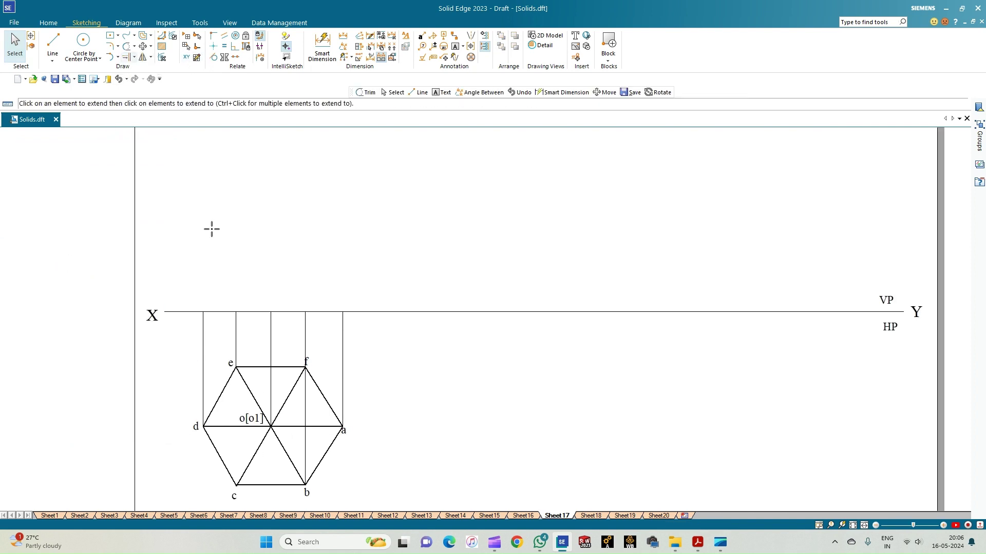
pyautogui.click(237, 352)
pyautogui.click(237, 395)
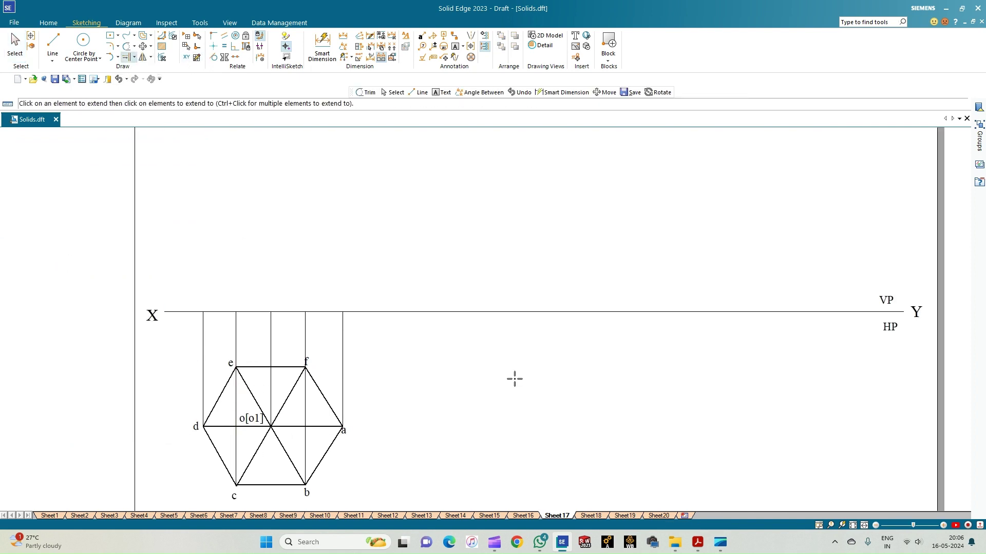
# Draw the pyramid's axis as a 50 mm vertical dash-dot line upward from where the centre projector meets XY
pyautogui.click(52, 42)
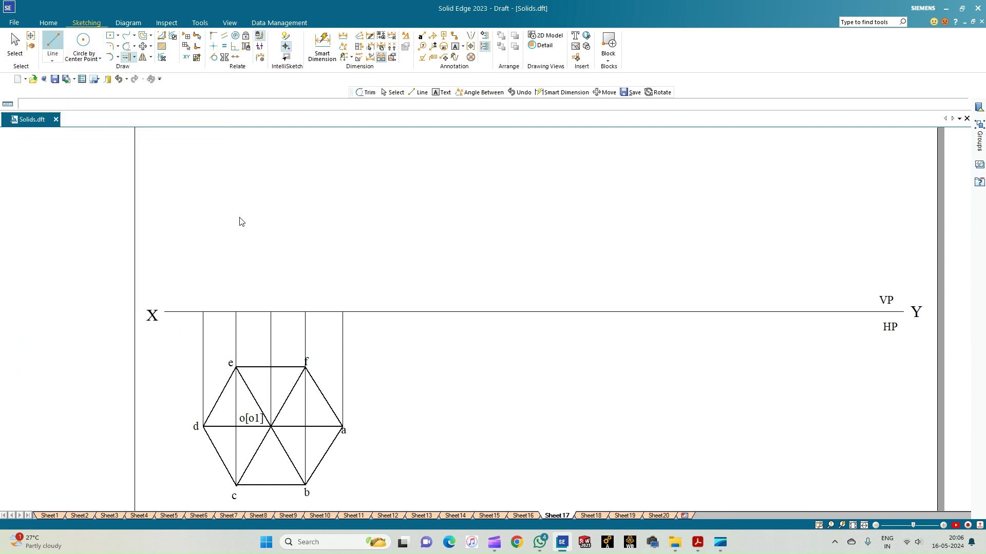
pyautogui.click(119, 335)
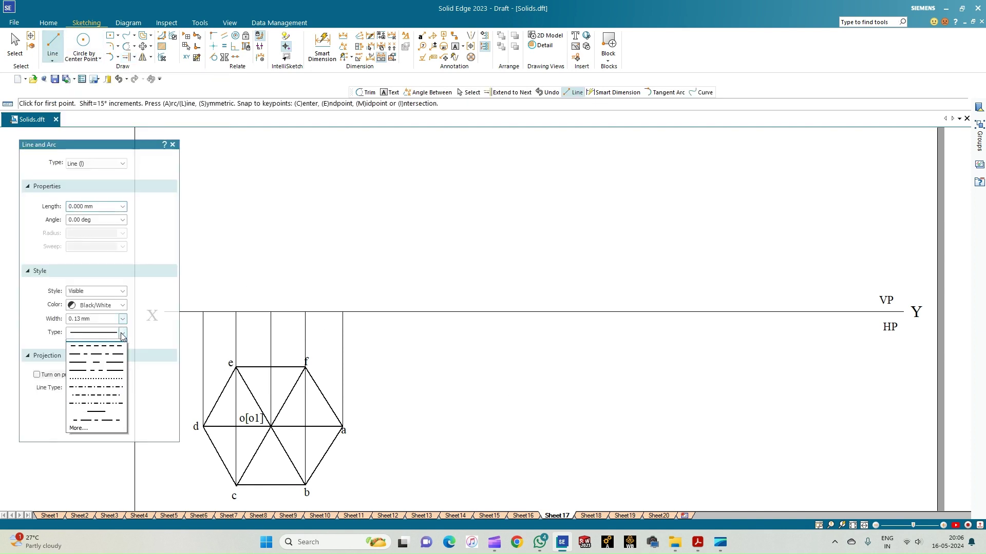
pyautogui.click(106, 365)
pyautogui.click(271, 312)
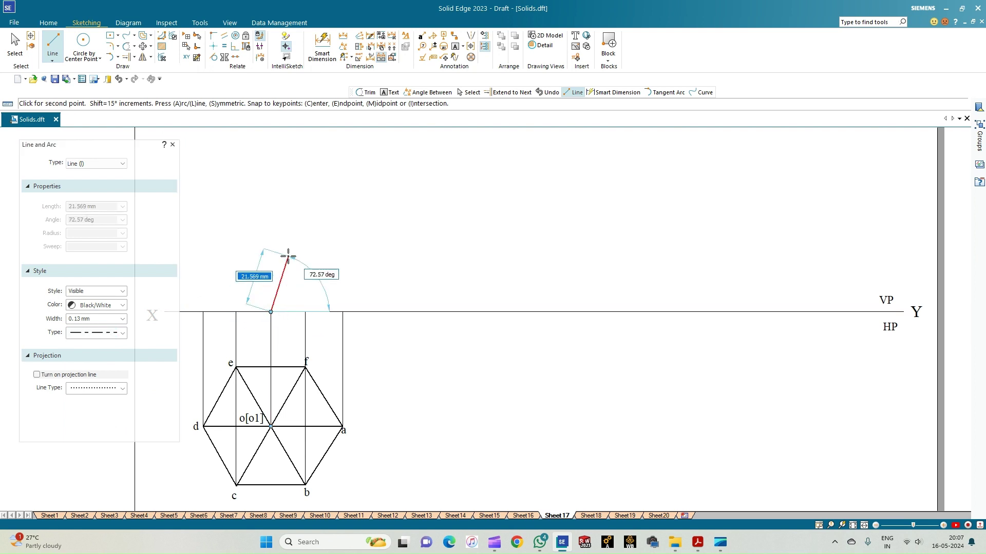
pyautogui.press('Escape')
pyautogui.click(271, 312)
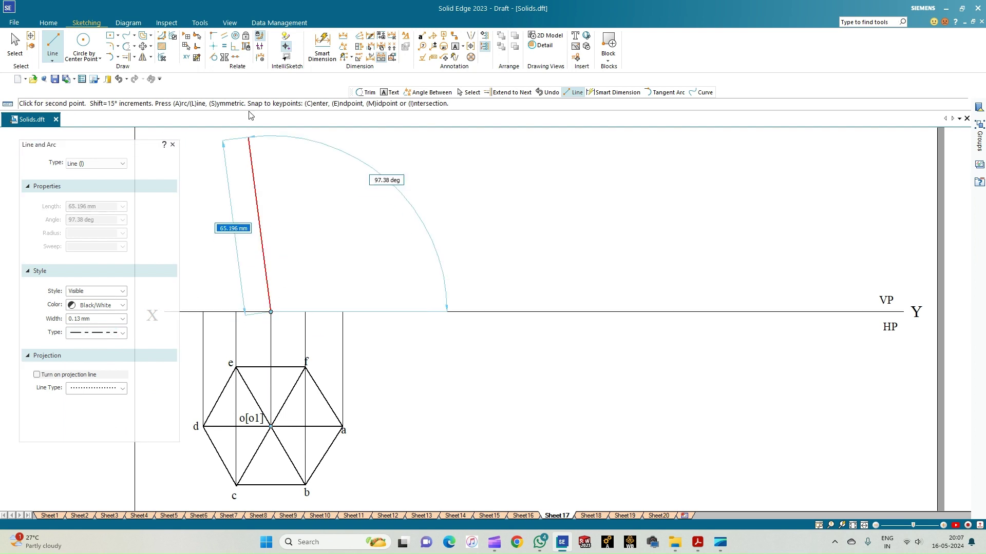
pyautogui.write('50')
pyautogui.press('Tab')
pyautogui.click(269, 138)
pyautogui.press('Escape')
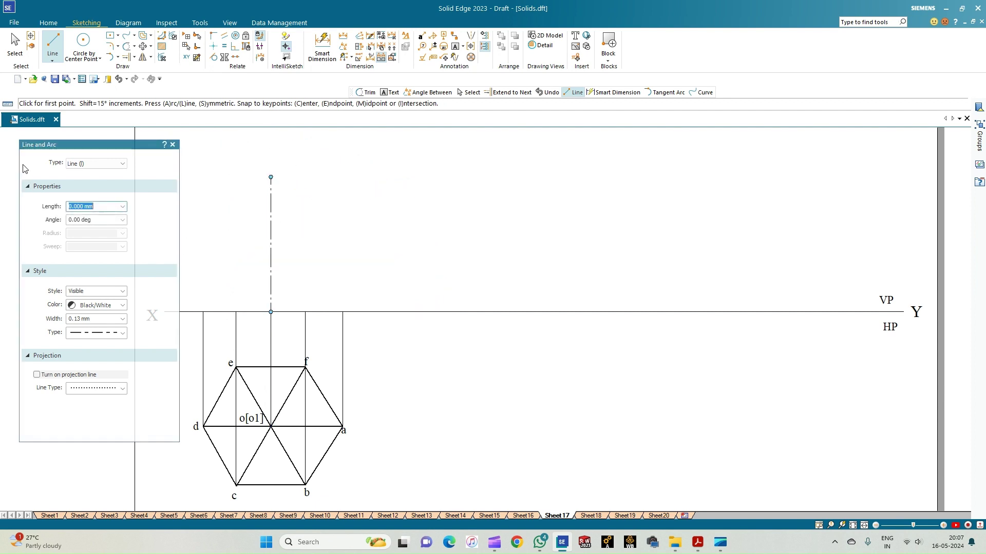
# Draw the front view's base along XY from the d projector to the a projector with a continuous 0.50 mm wide line
pyautogui.click(123, 319)
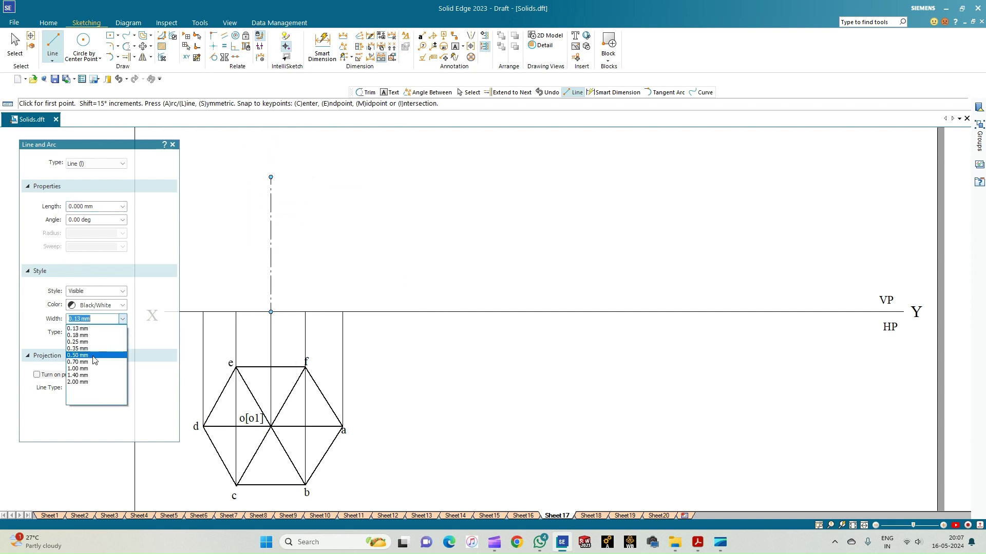
pyautogui.click(95, 356)
pyautogui.click(105, 333)
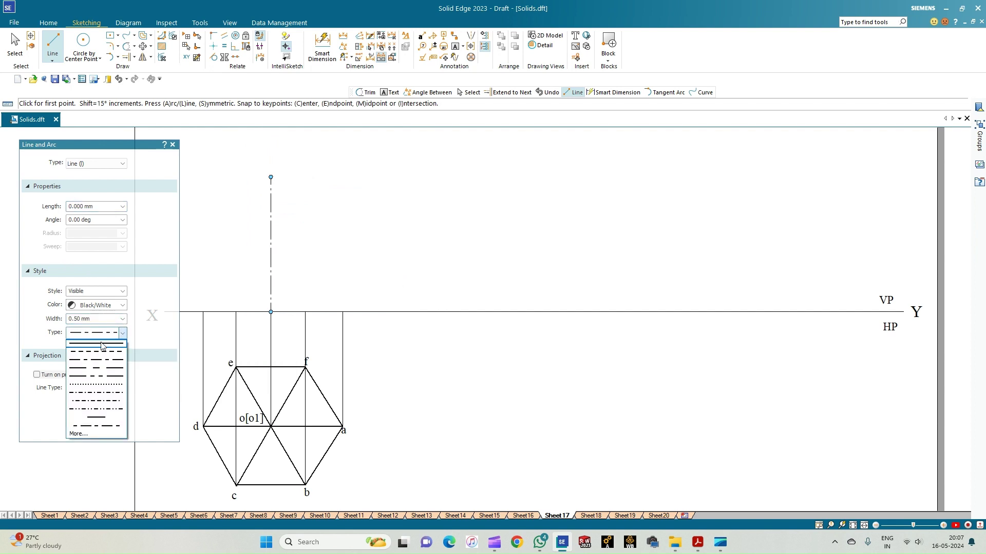
pyautogui.click(102, 345)
pyautogui.click(235, 312)
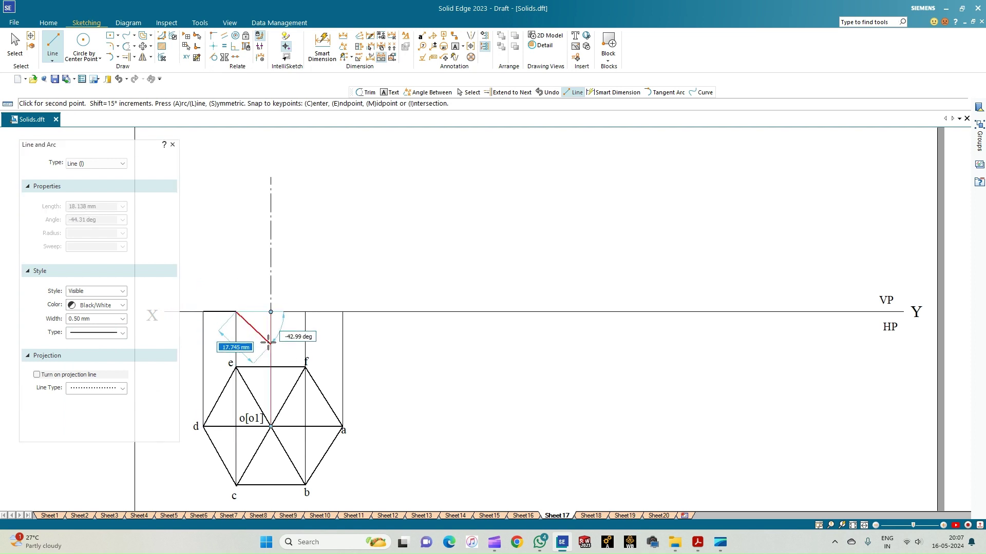
pyautogui.click(305, 312)
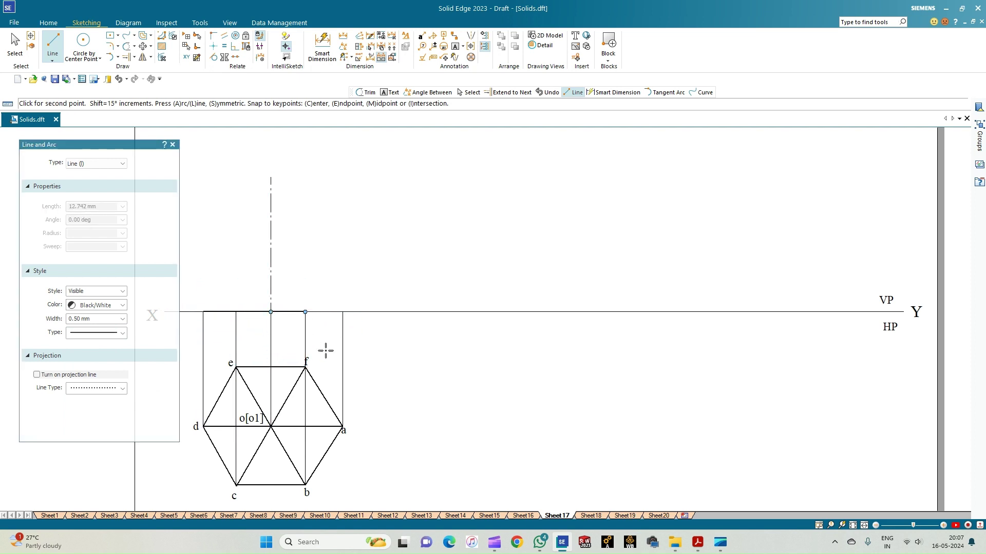
pyautogui.click(343, 311)
# Draw the front view's four slant edges between the axis's upper end and the base points of a, b/f, c/e and d
pyautogui.click(271, 178)
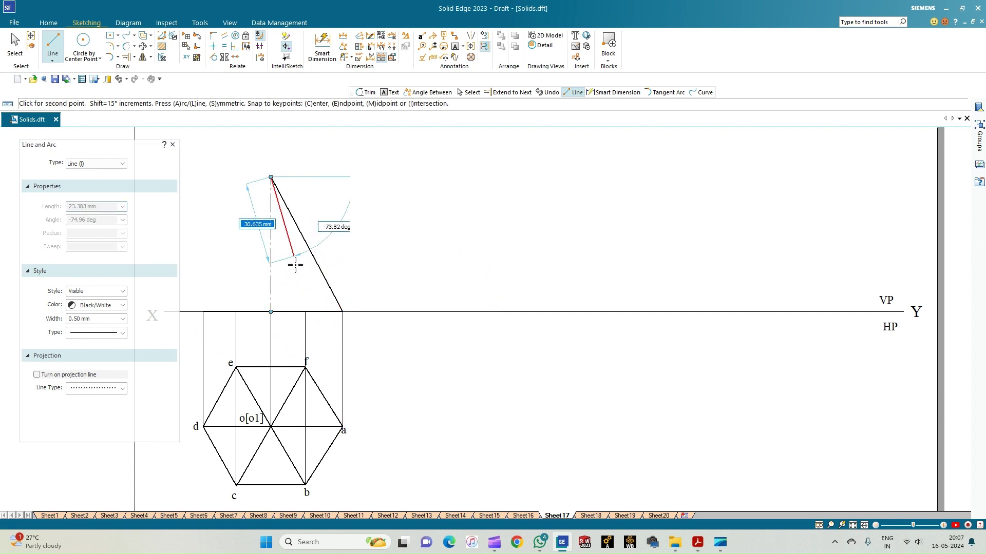
pyautogui.click(317, 317)
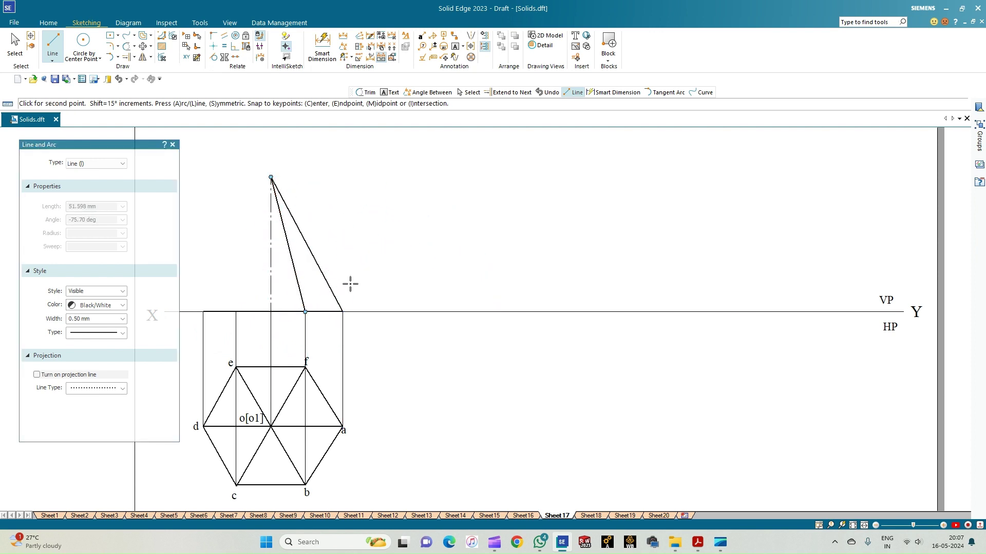
pyautogui.click(271, 177)
pyautogui.click(236, 311)
pyautogui.click(271, 177)
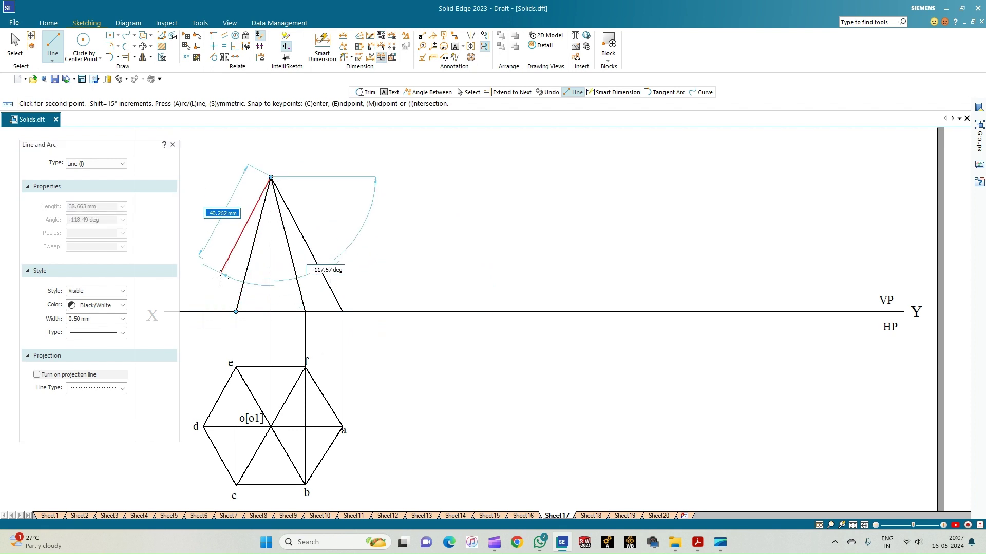
pyautogui.click(203, 311)
pyautogui.rightClick(195, 261)
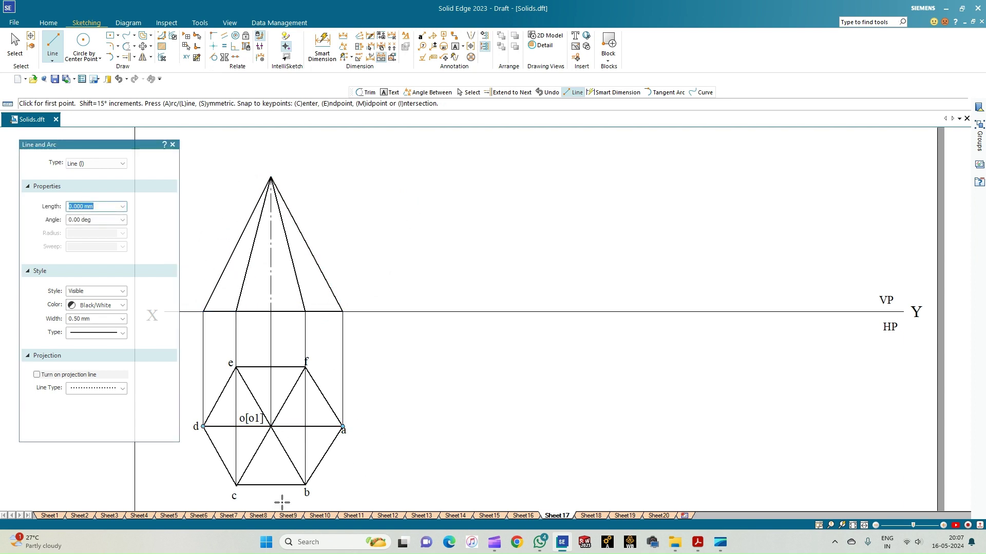
pyautogui.scroll(-3, 365, 429)
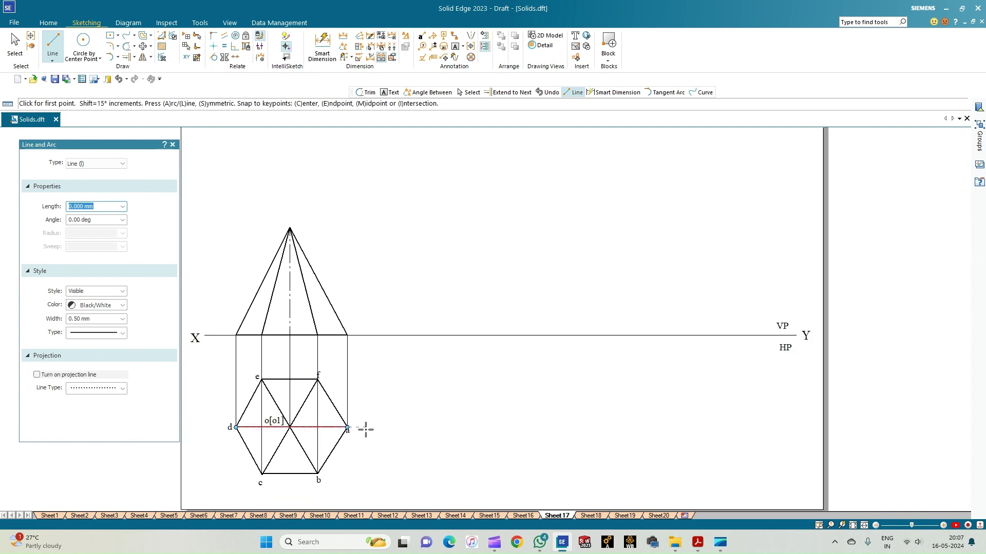
pyautogui.scroll(2, 365, 430)
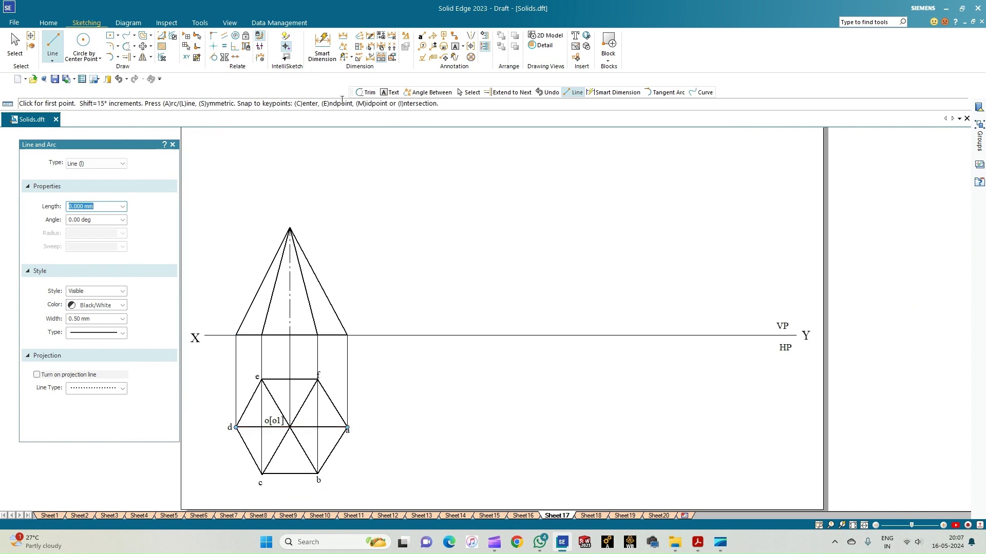
pyautogui.press('Escape')
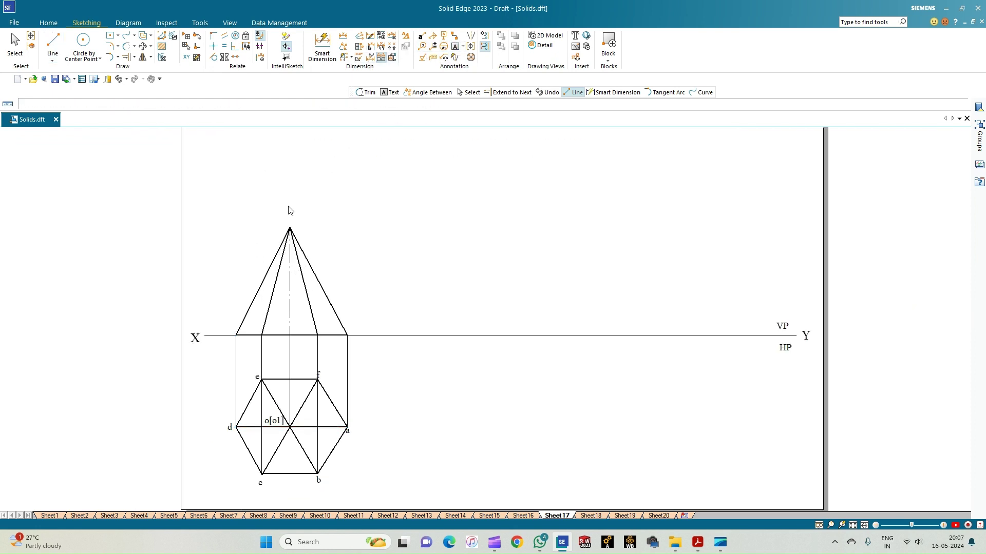
# Label the front view's apex o', its axis foot o1' and its base points a', b'(f'), c'(e') and d'
pyautogui.press('t')
pyautogui.click(289, 211)
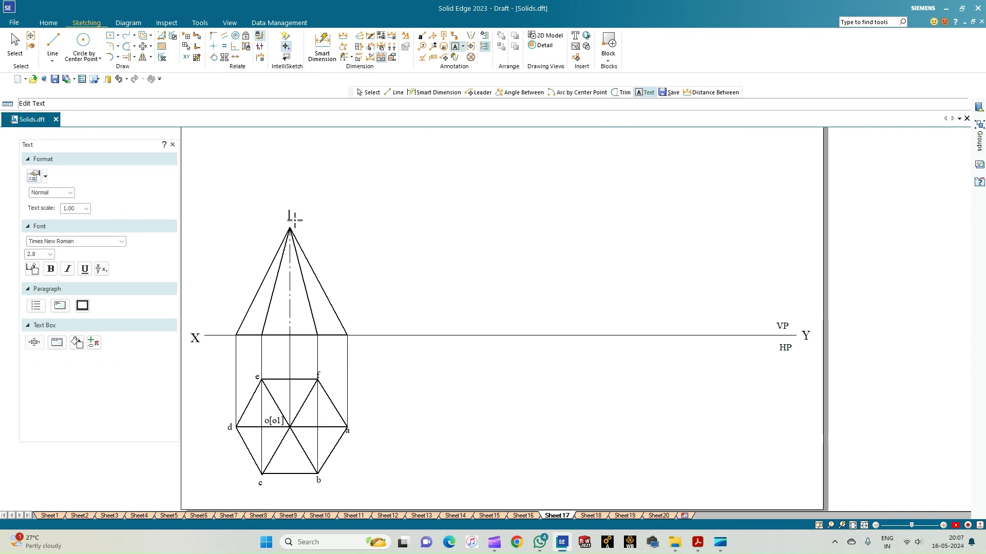
pyautogui.scroll(1, 285, 348)
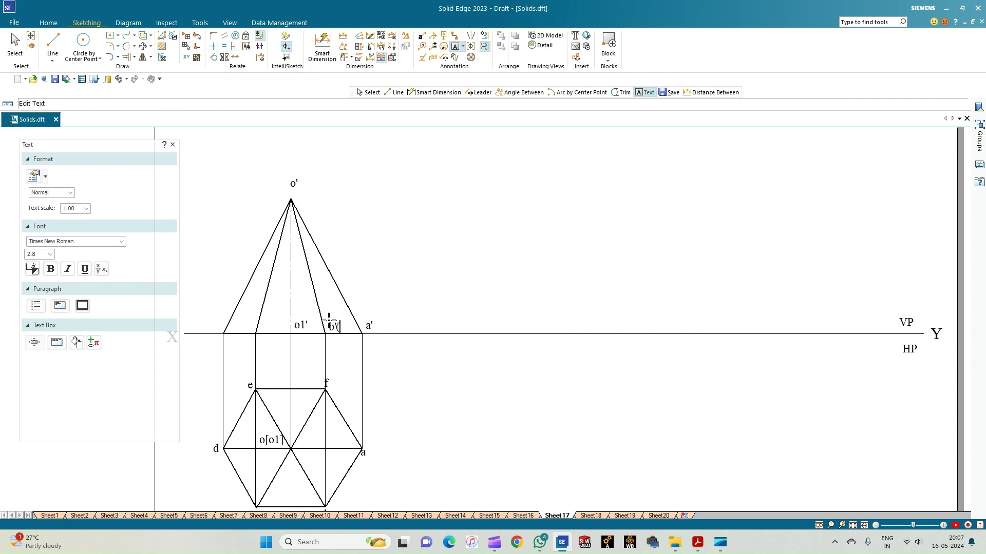
pyautogui.click(266, 318)
pyautogui.click(262, 318)
pyautogui.click(15, 45)
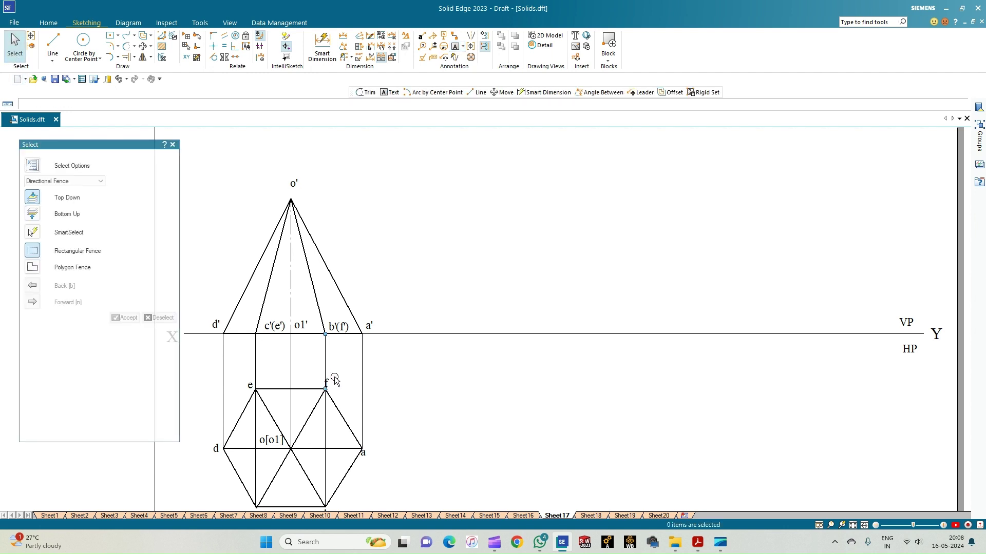
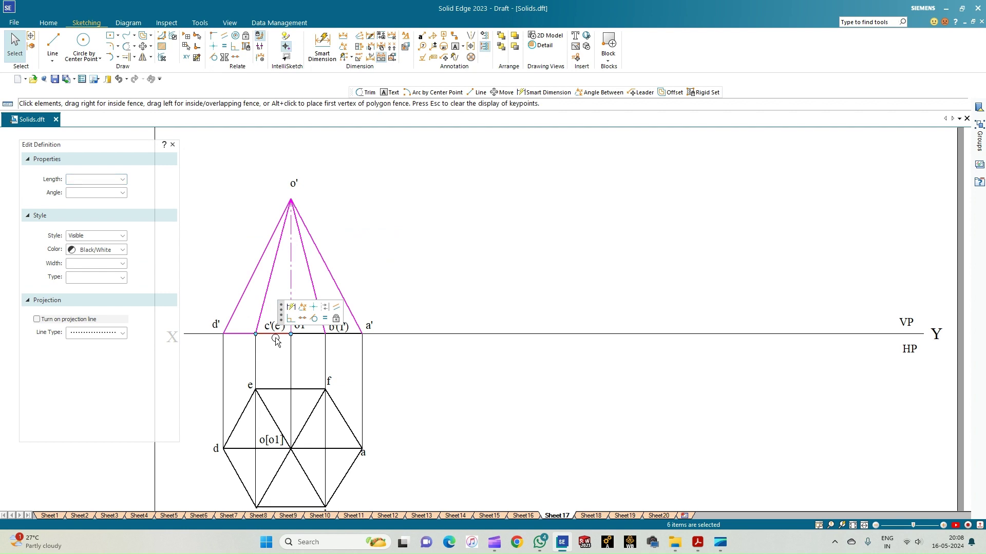
# Copy the whole front view with its axis and labels horizontally along XY, using a' as the base point, clear of the original
pyautogui.keyDown('ctrl'); pyautogui.click(309, 334); pyautogui.keyUp('ctrl')
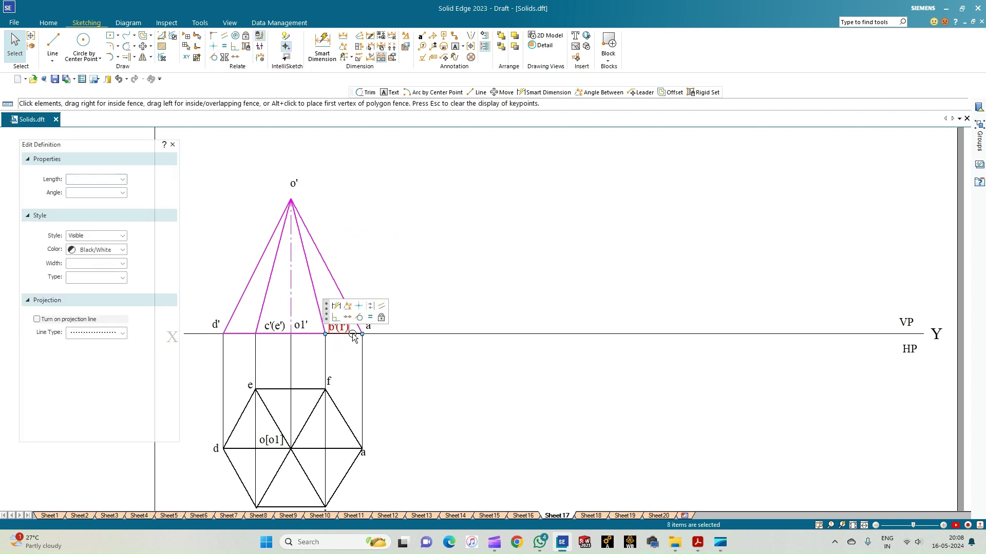
pyautogui.keyDown('ctrl'); pyautogui.click(357, 334); pyautogui.keyUp('ctrl')
pyautogui.keyDown('ctrl'); pyautogui.click(368, 326); pyautogui.keyUp('ctrl')
pyautogui.keyDown('ctrl'); pyautogui.click(338, 327); pyautogui.keyUp('ctrl')
pyautogui.keyDown('ctrl'); pyautogui.click(300, 325); pyautogui.keyUp('ctrl')
pyautogui.keyDown('ctrl'); pyautogui.click(274, 326); pyautogui.keyUp('ctrl')
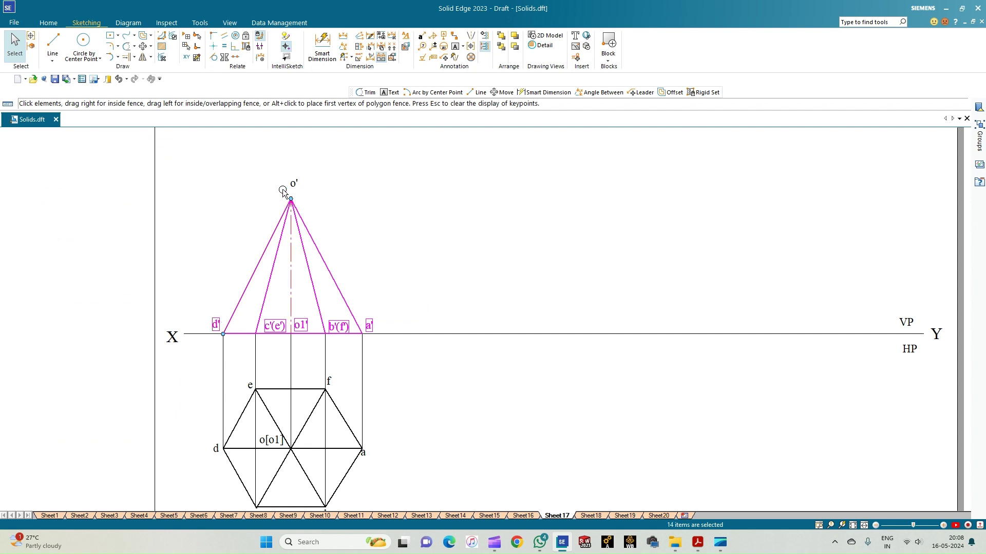
pyautogui.click(151, 57)
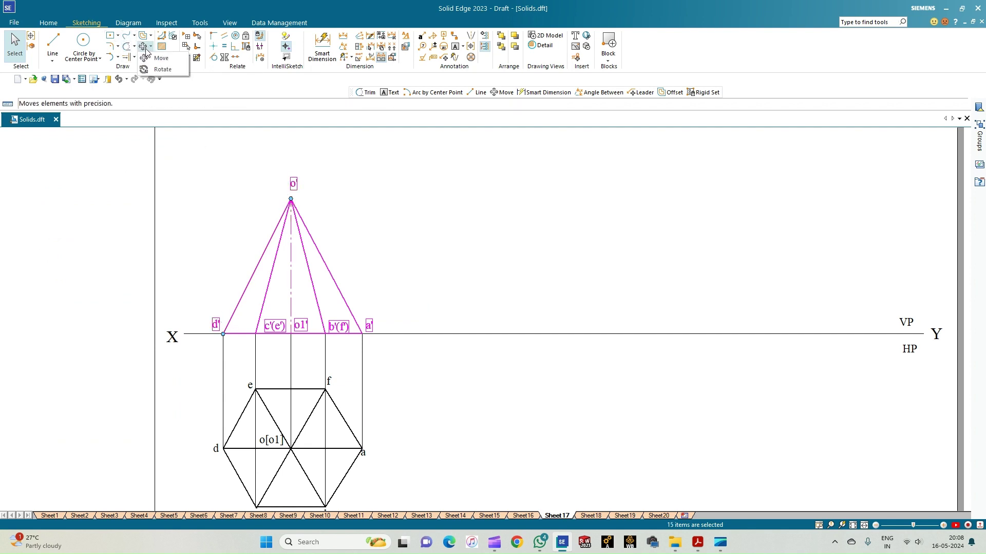
pyautogui.click(162, 64)
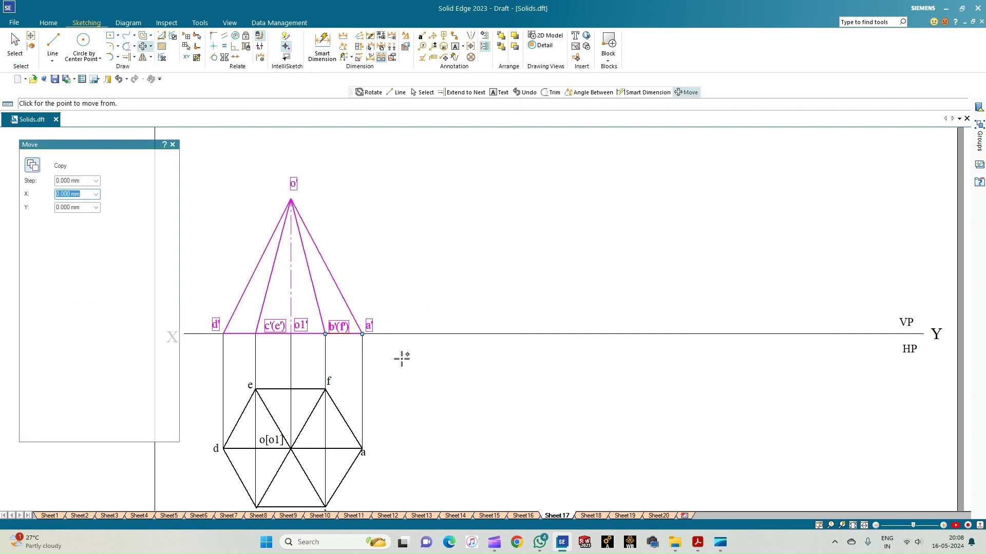
pyautogui.click(363, 334)
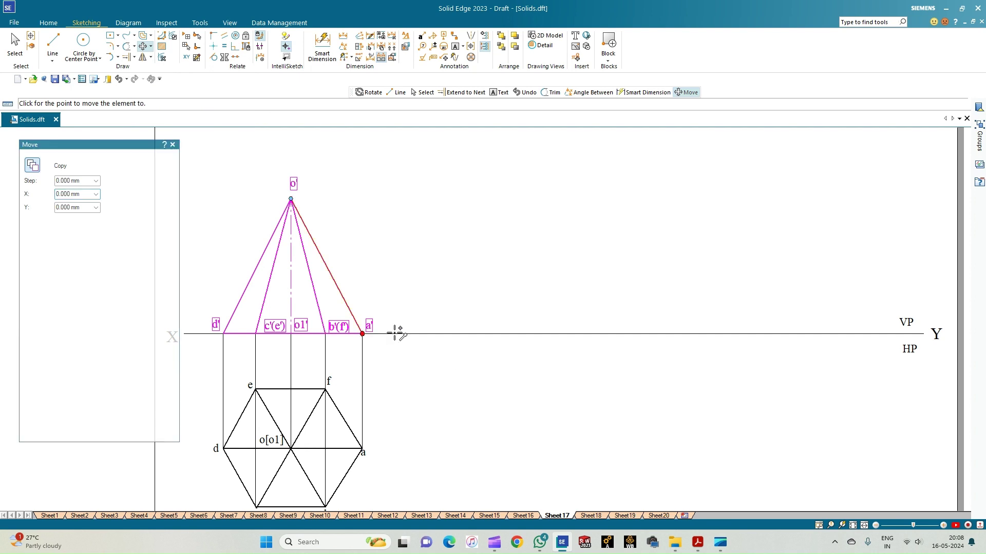
pyautogui.click(535, 334)
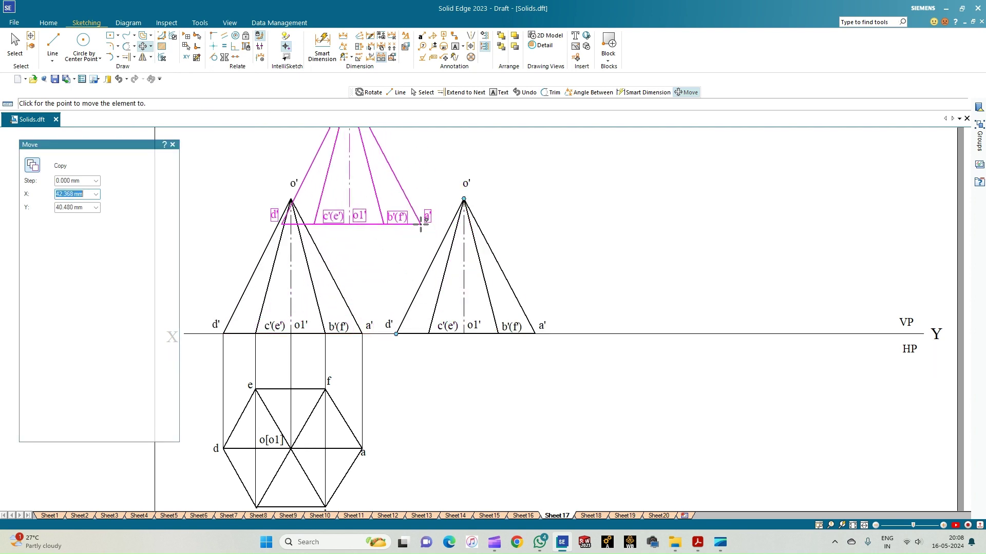
# Rotate the copied front view clockwise about a' until slant edge a'o' lies on XY
pyautogui.click(150, 46)
pyautogui.click(160, 69)
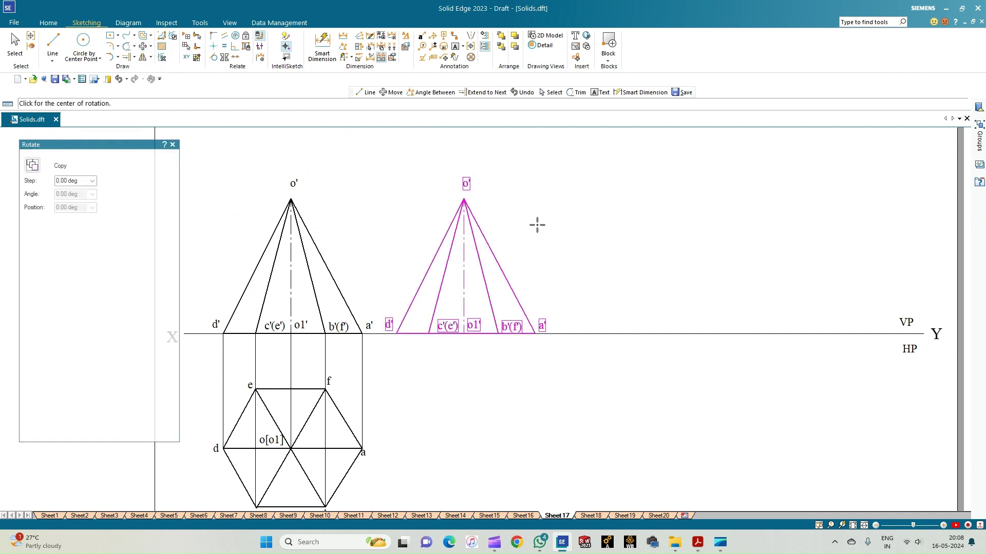
pyautogui.click(536, 334)
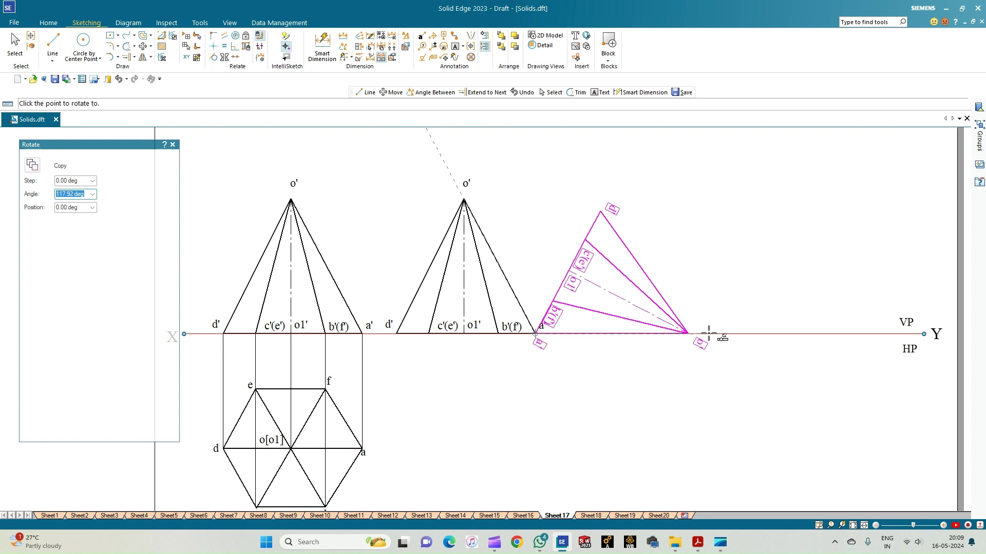
pyautogui.click(709, 334)
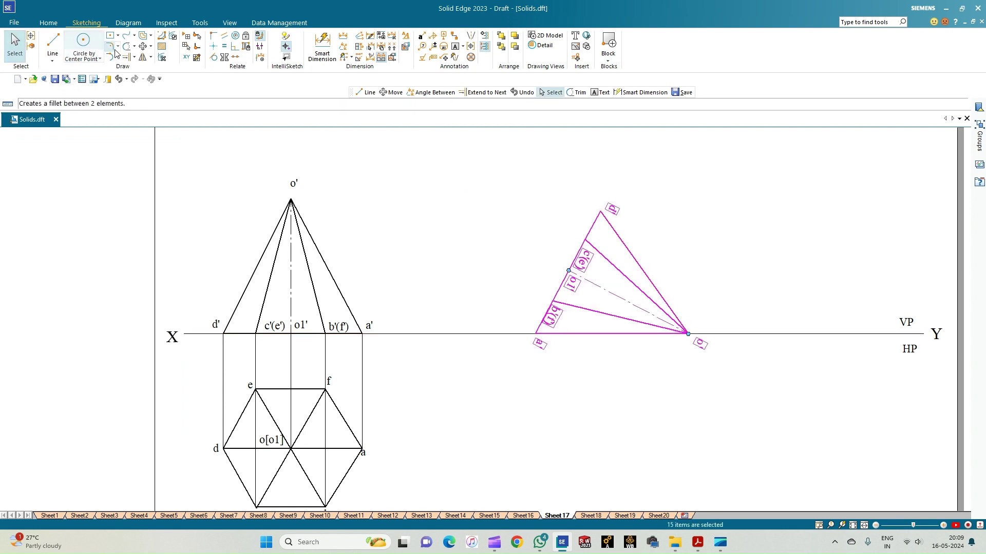
# Move the tilted front view about 47 mm along XY toward the original front view
pyautogui.click(143, 46)
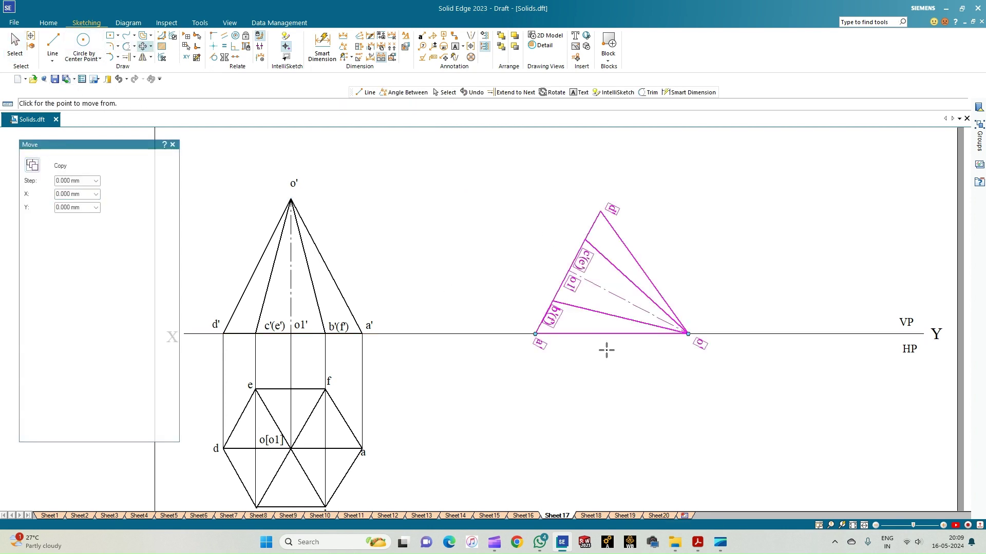
pyautogui.click(537, 335)
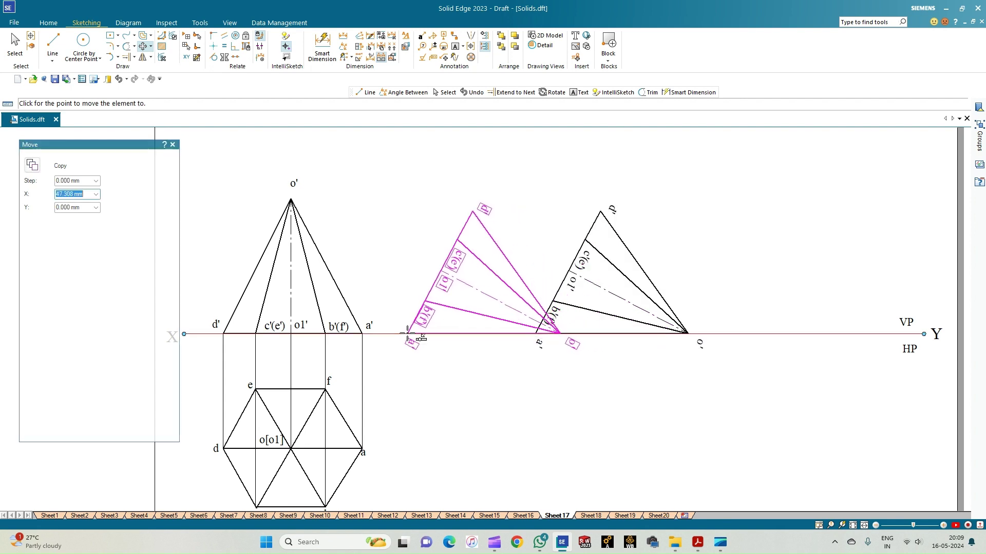
pyautogui.click(408, 334)
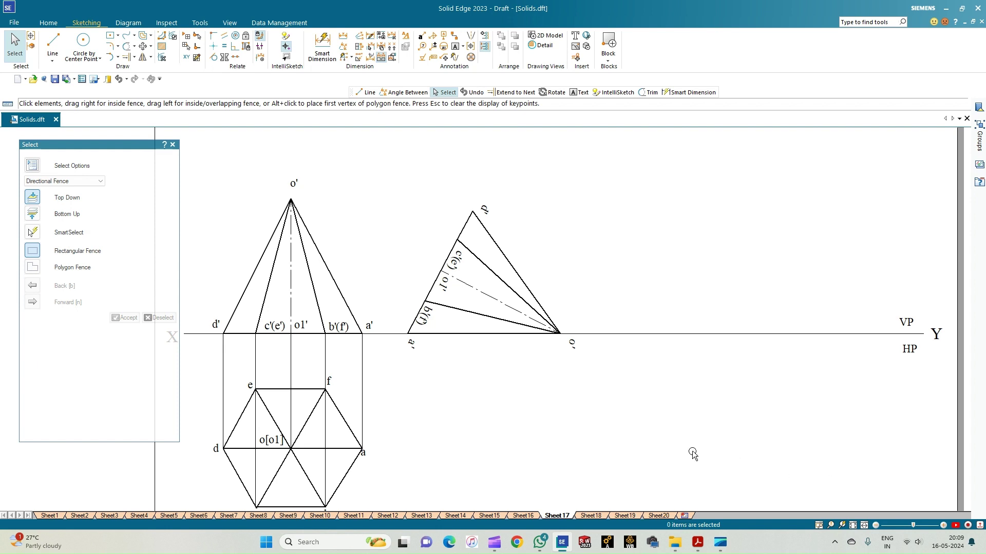
pyautogui.press('Escape')
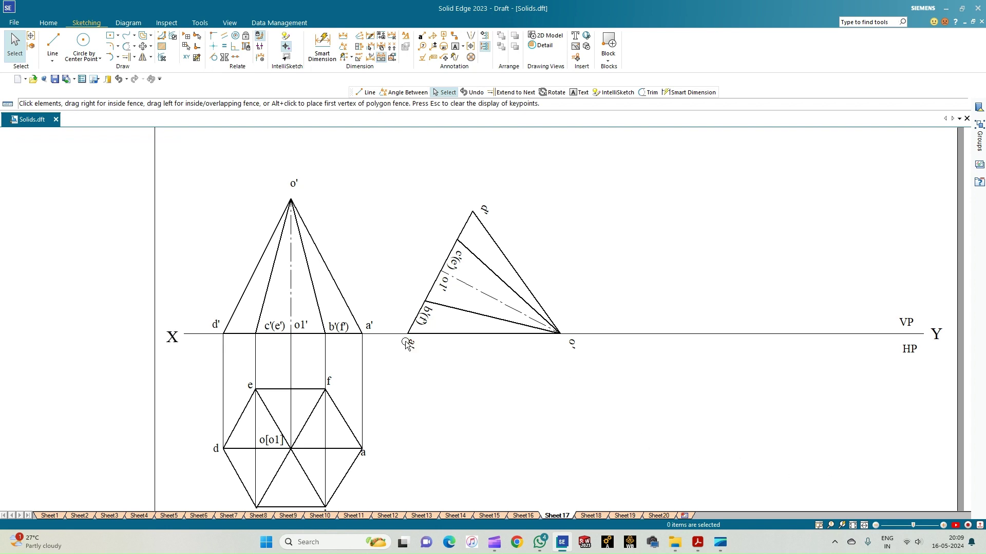
# Reposition the tilted view's labels a', d', o' and c'(e') outside the outline beside their points
pyautogui.moveTo(416, 343); pyautogui.dragTo(401, 324)
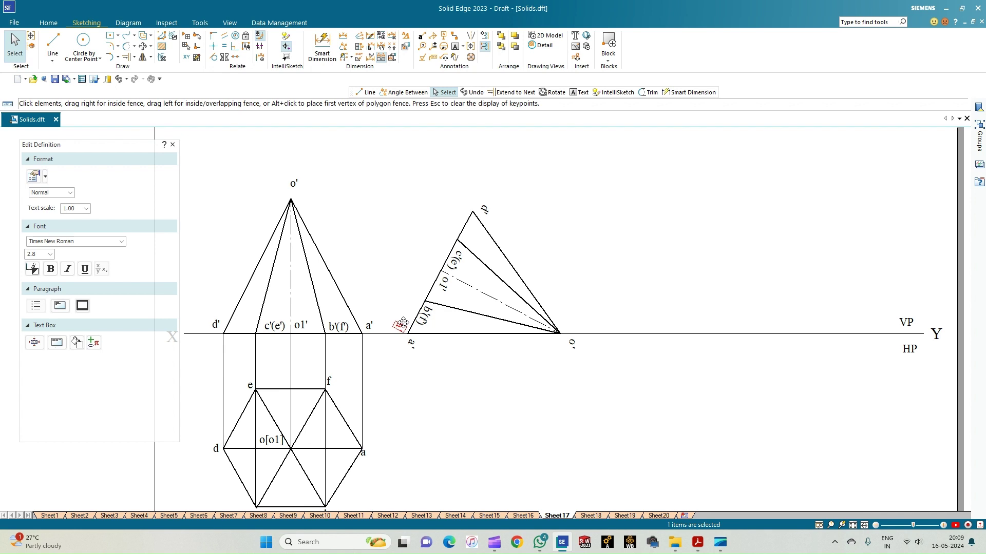
pyautogui.click(491, 204)
pyautogui.moveTo(491, 204); pyautogui.dragTo(464, 200)
pyautogui.click(571, 347)
pyautogui.moveTo(574, 339); pyautogui.dragTo(565, 320)
pyautogui.click(458, 256)
pyautogui.moveTo(461, 253); pyautogui.dragTo(453, 227)
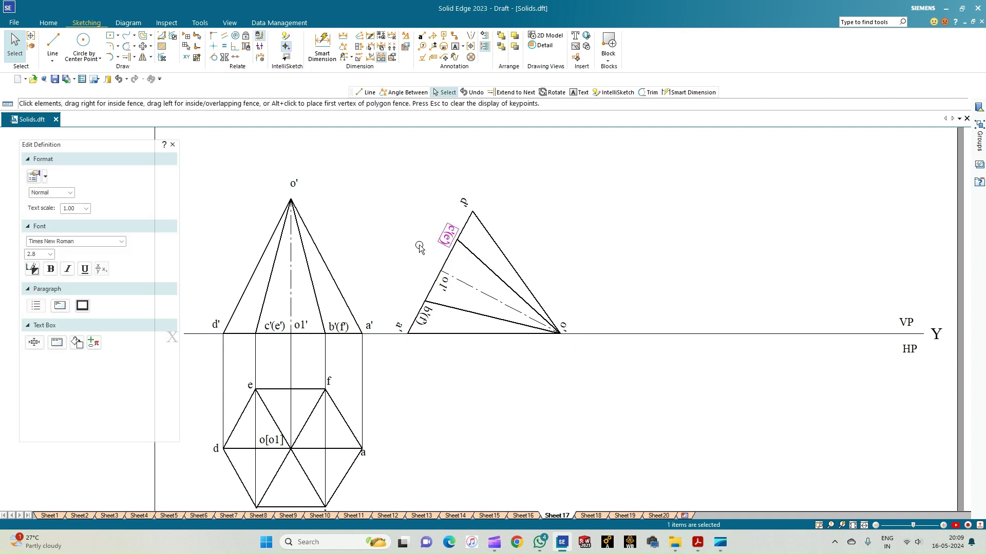
pyautogui.click(419, 248)
# Reposition the tilted view's labels o1' and b'(f') outside the base line beside their points
pyautogui.click(444, 278)
pyautogui.moveTo(443, 268); pyautogui.dragTo(429, 253)
pyautogui.click(439, 312)
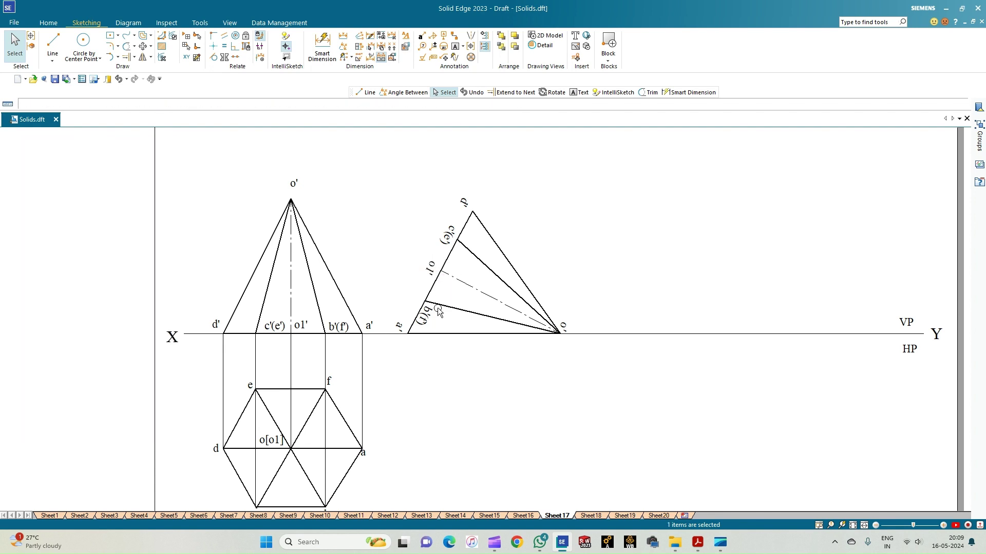
pyautogui.click(435, 310)
pyautogui.moveTo(436, 310); pyautogui.dragTo(422, 291)
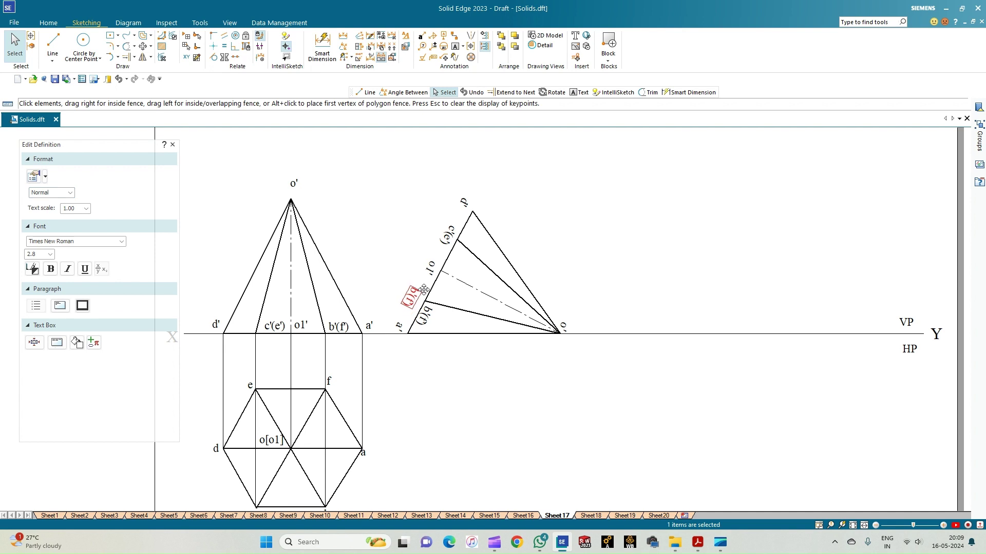
pyautogui.click(438, 368)
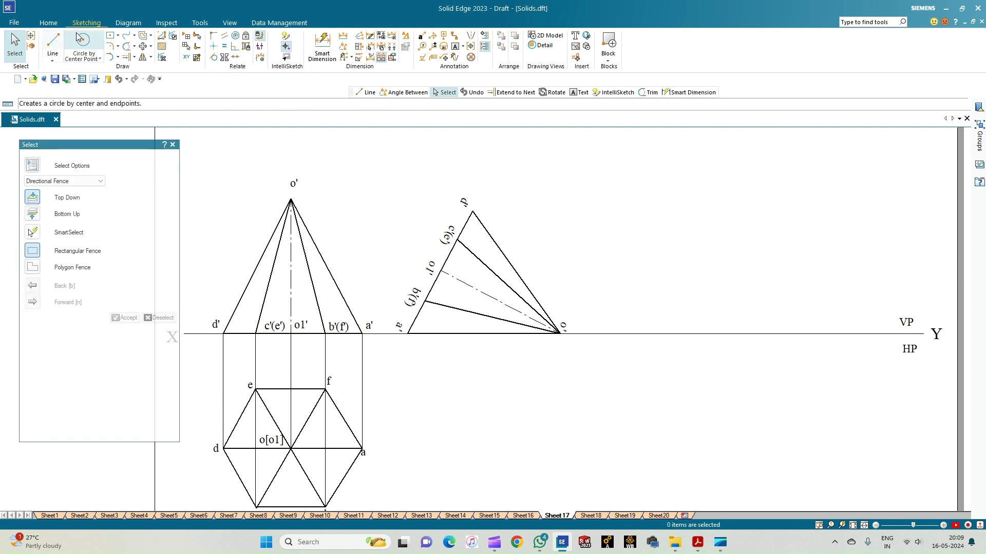
# Draw a vertical projector with a 0.13 mm wide line from the tilted view's apex o' down past the hexagon's level
pyautogui.click(52, 41)
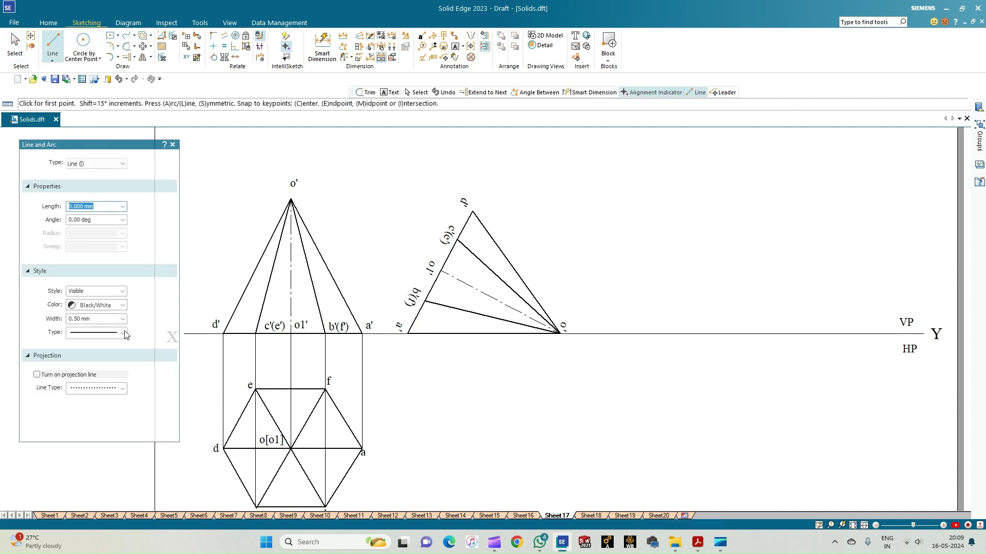
pyautogui.click(123, 319)
pyautogui.click(87, 327)
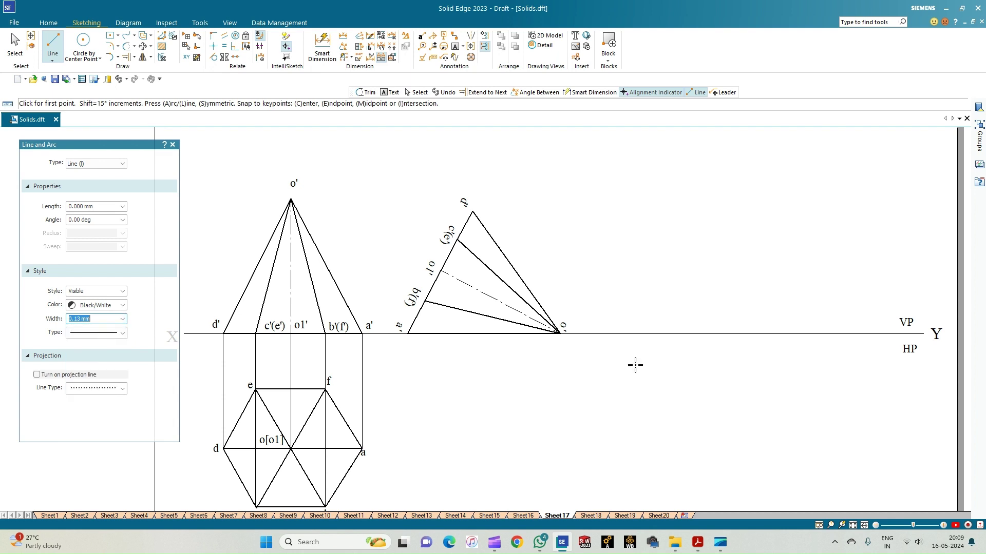
pyautogui.click(561, 334)
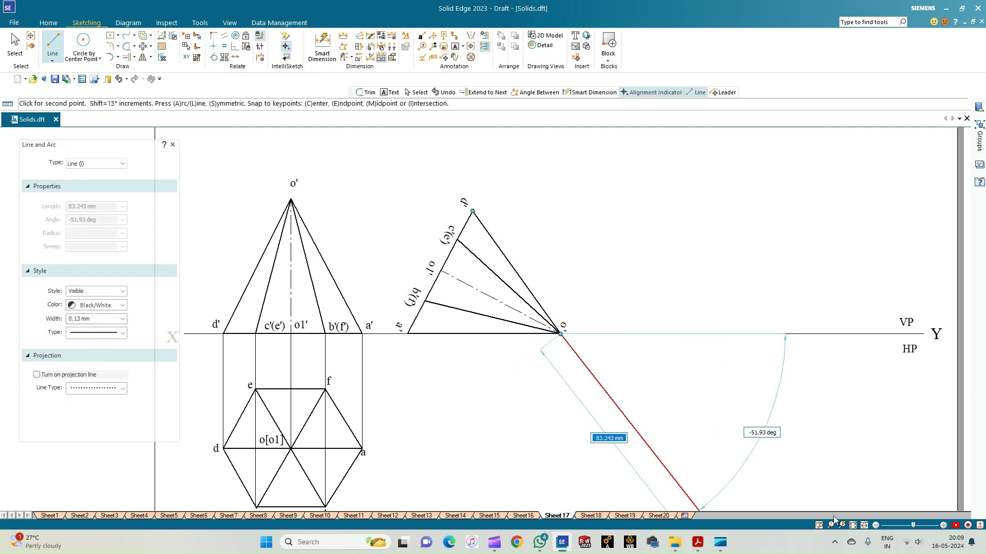
pyautogui.click(852, 526)
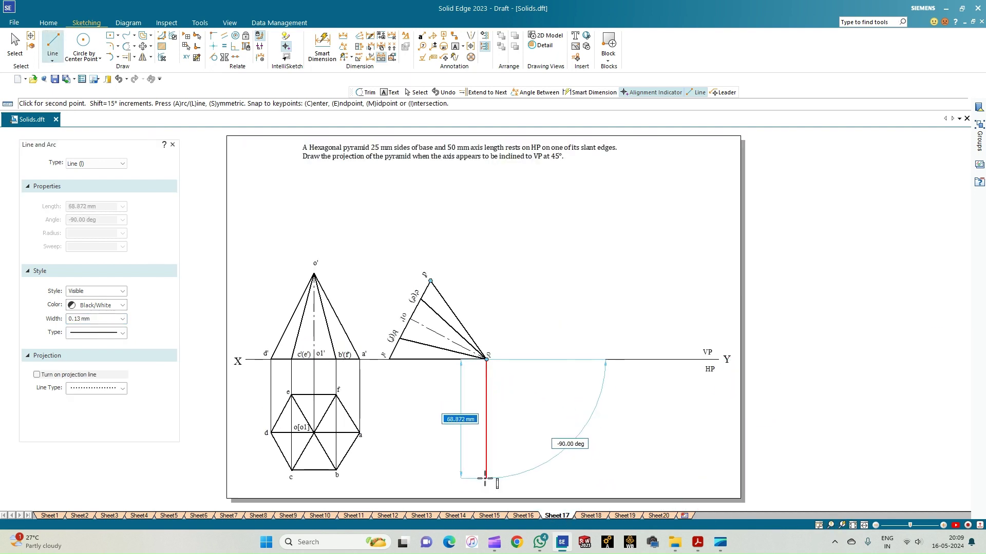
pyautogui.click(485, 487)
# Draw vertical projectors from c'(e') down past the hexagon's level and from o1' down to the level of corner a
pyautogui.scroll(1, 413, 384)
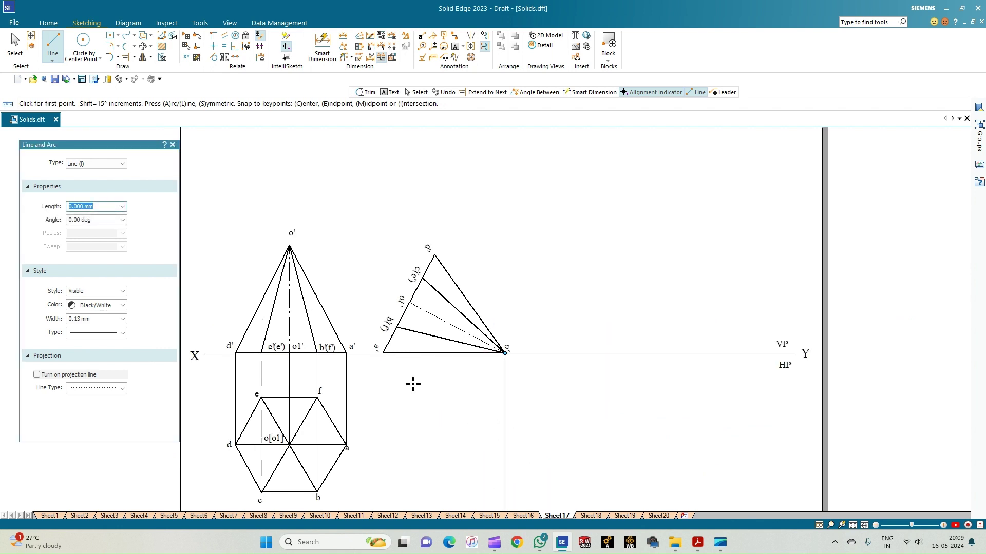
pyautogui.click(422, 278)
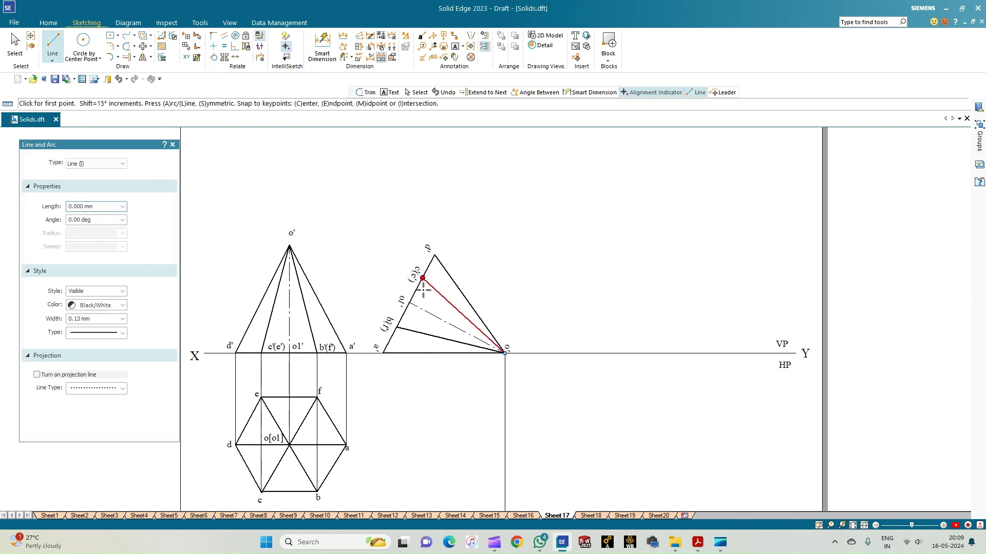
pyautogui.click(422, 508)
pyautogui.rightClick(460, 497)
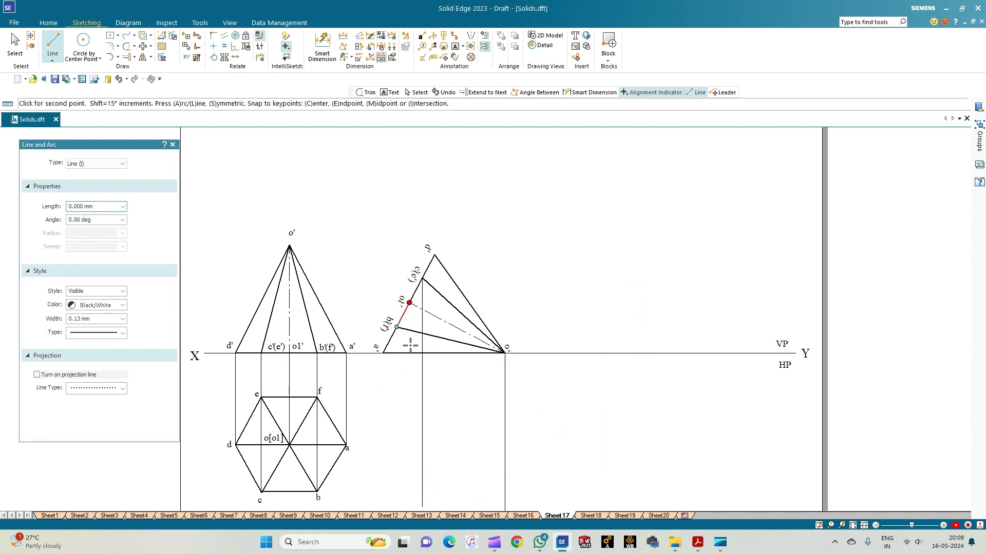
pyautogui.click(409, 302)
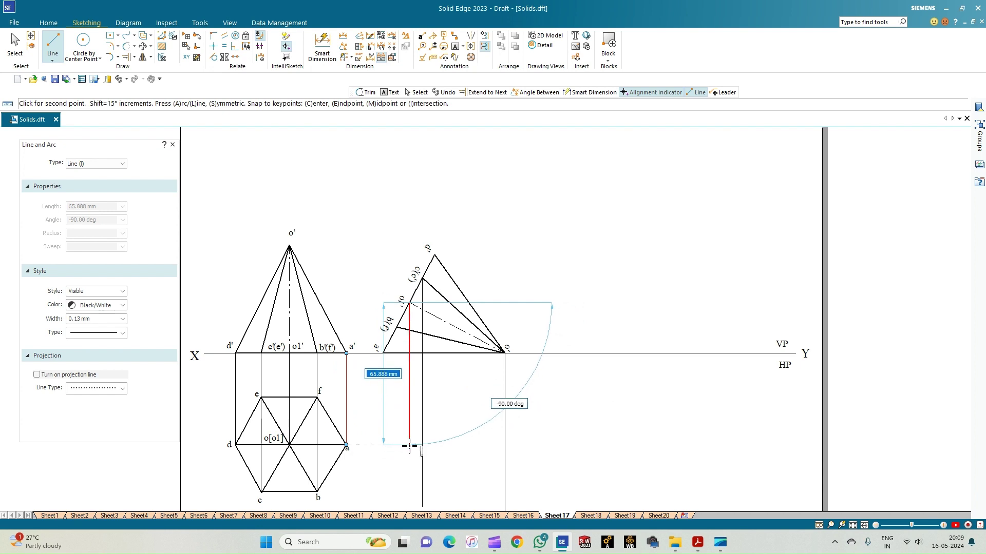
pyautogui.click(409, 446)
pyautogui.rightClick(410, 452)
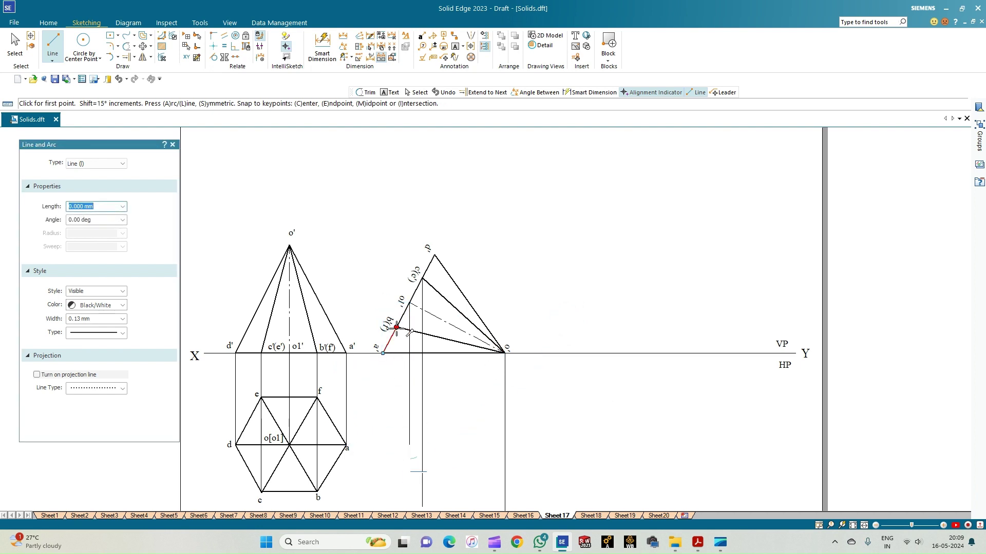
# Draw vertical projectors from the tilted view's b'(f') and a' down past the hexagon's level
pyautogui.click(396, 328)
pyautogui.click(396, 507)
pyautogui.rightClick(375, 494)
pyautogui.click(382, 353)
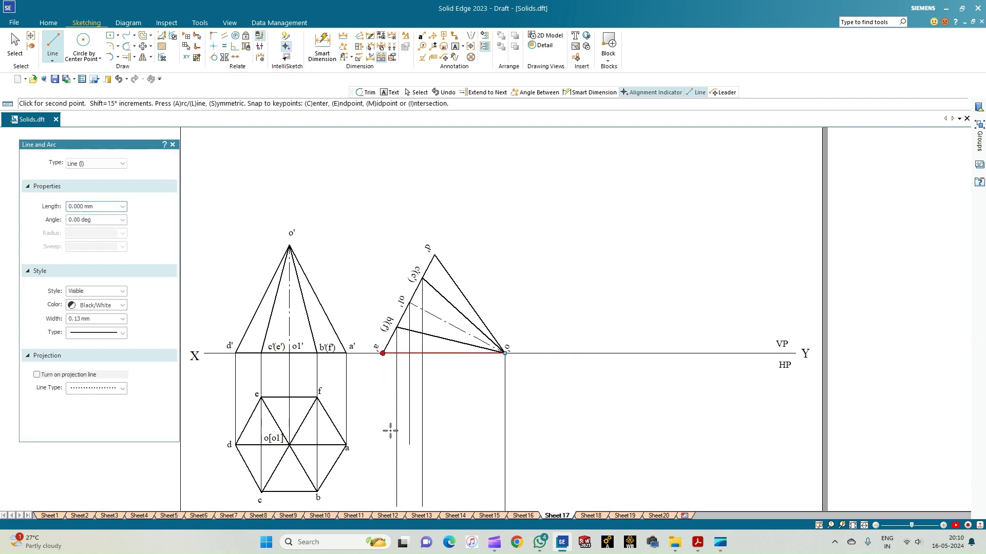
pyautogui.click(383, 508)
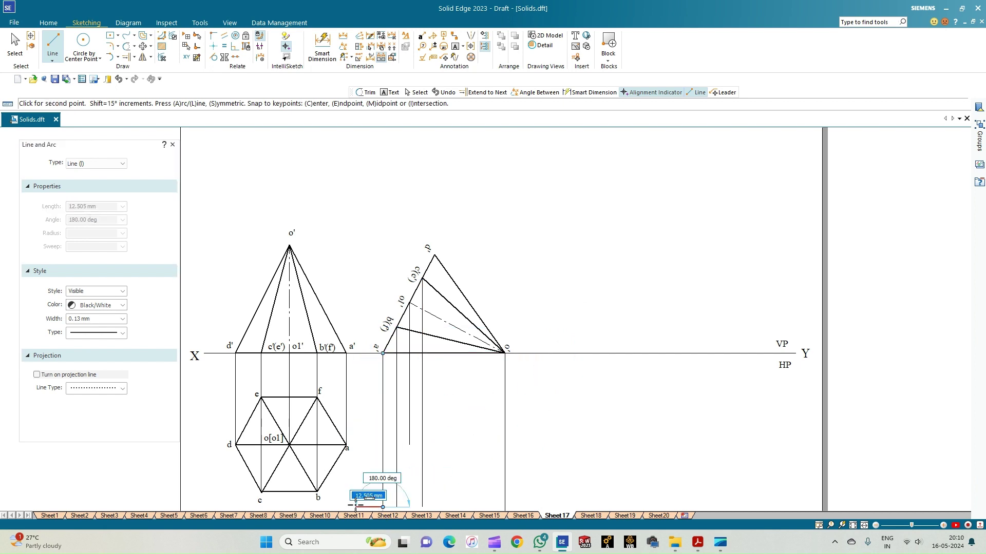
pyautogui.rightClick(374, 498)
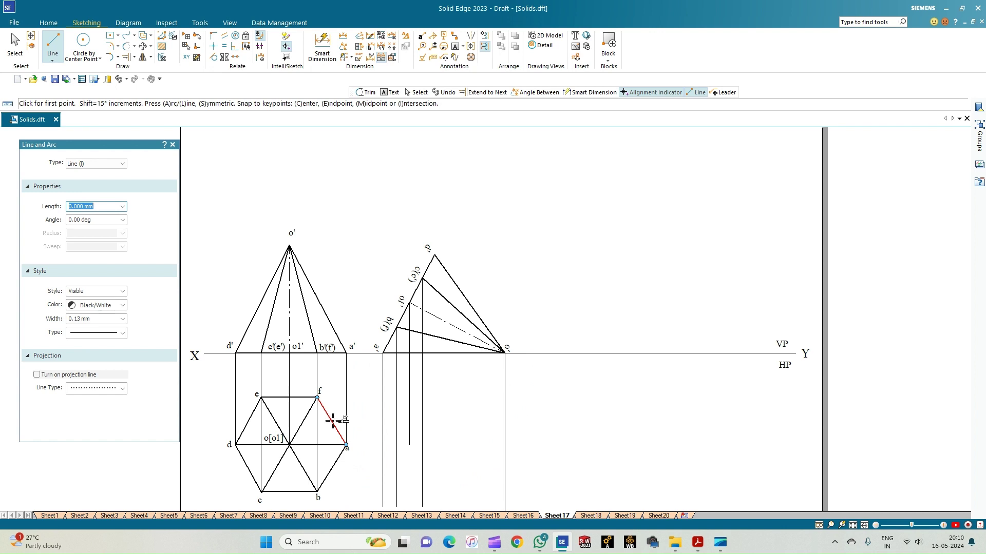
# Draw a horizontal projector from the hexagon's corner a to the tilted view's apex projector
pyautogui.click(346, 445)
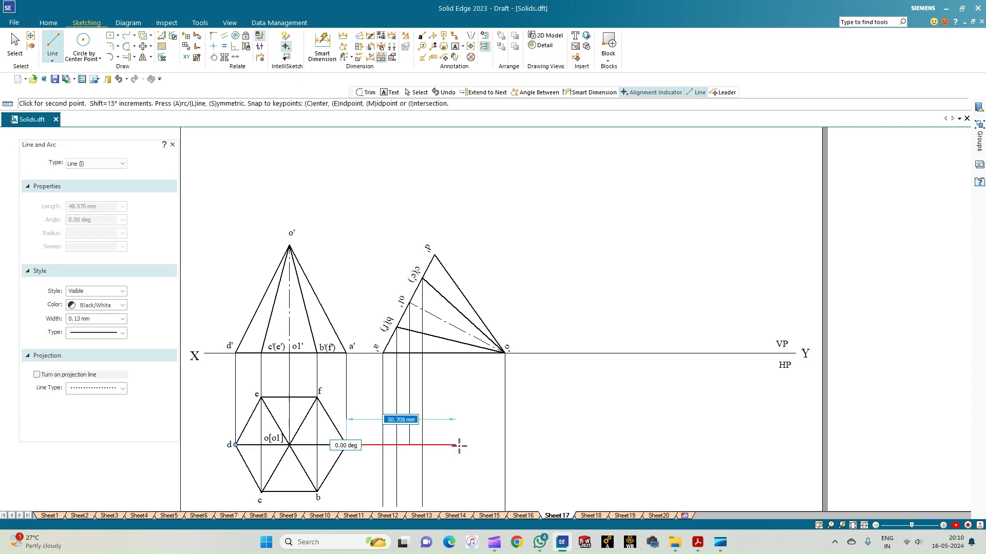
pyautogui.click(504, 445)
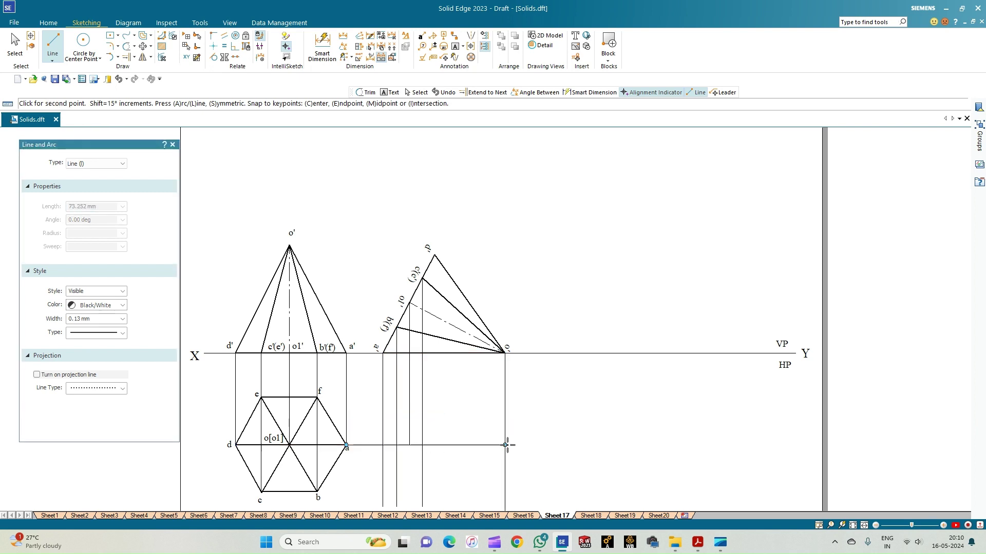
pyautogui.rightClick(329, 485)
# Draw horizontal projectors from corner b to the c'(e') projector and from corner f to the o1' projector
pyautogui.click(317, 492)
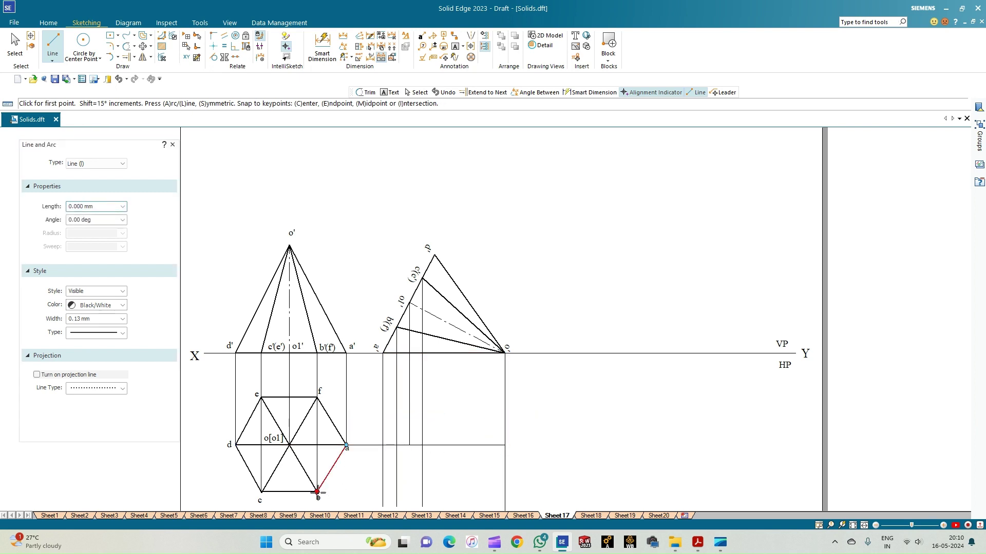
pyautogui.click(422, 492)
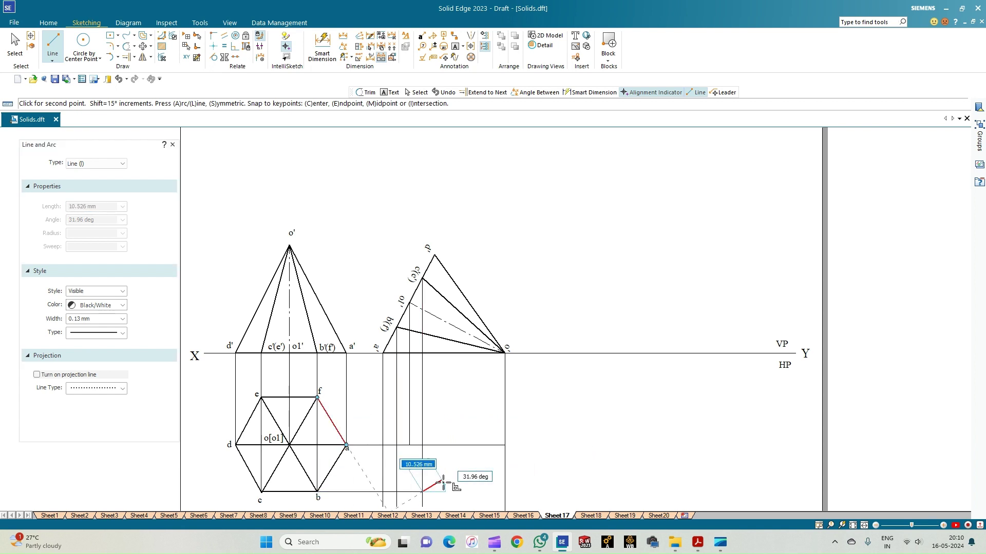
pyautogui.rightClick(421, 488)
pyautogui.click(317, 397)
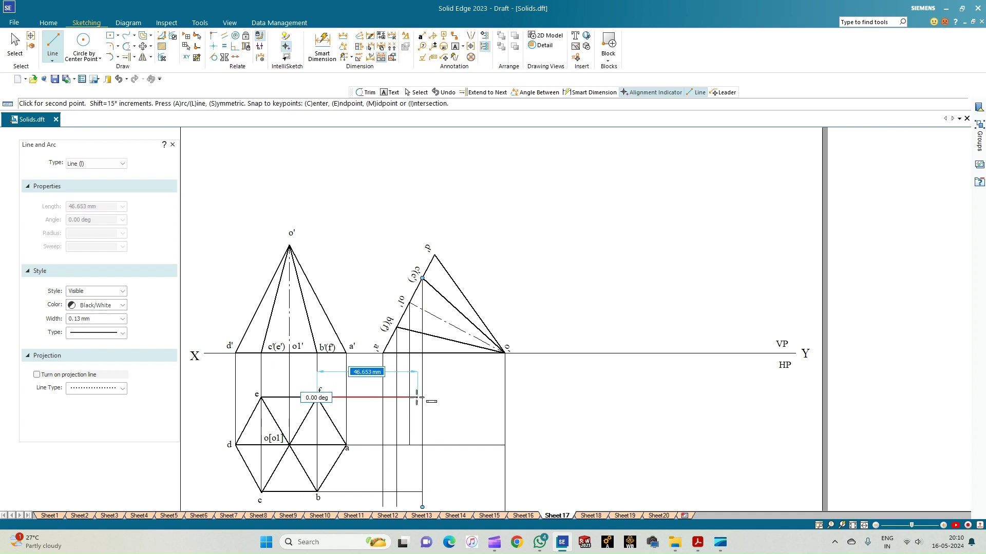
pyautogui.click(409, 398)
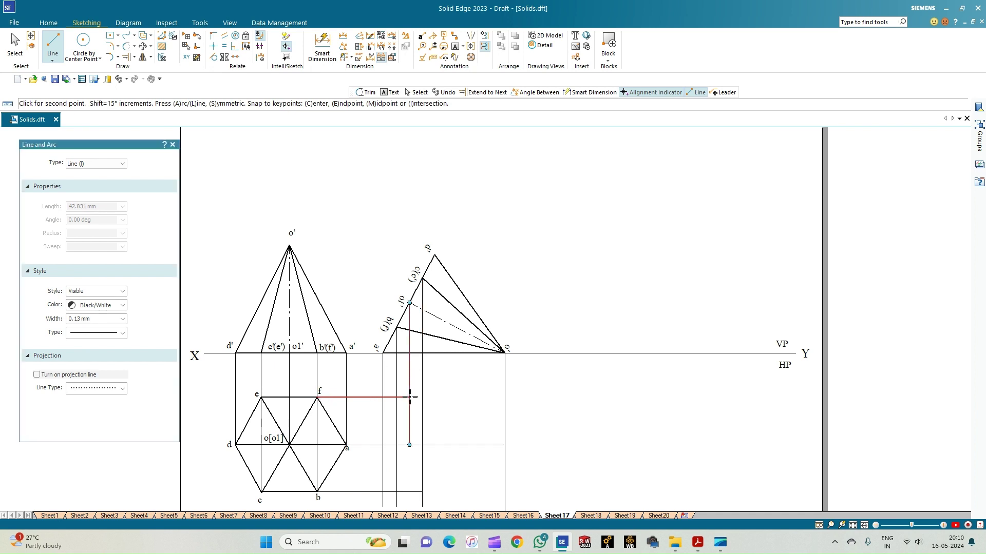
pyautogui.rightClick(440, 417)
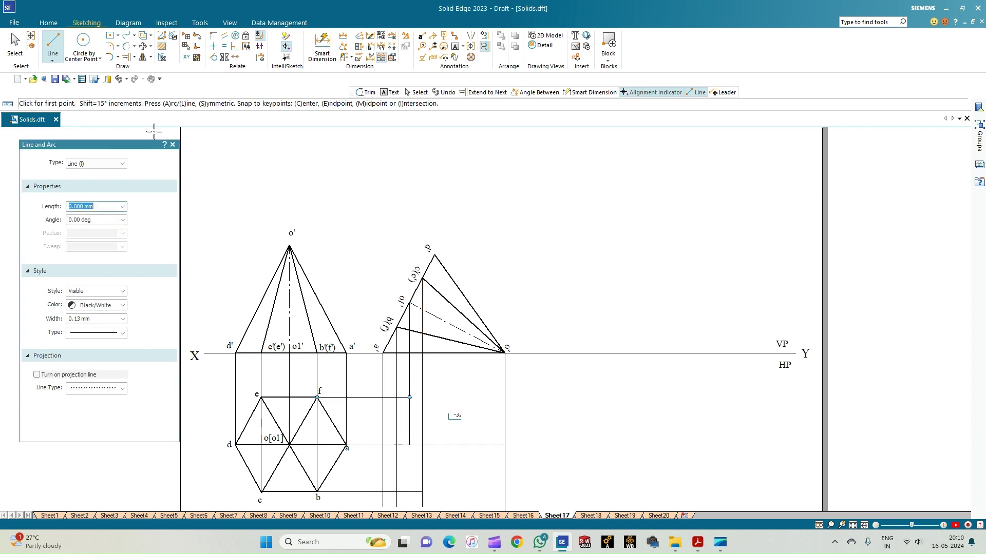
# Extend the horizontal projectors of f and b to the d' projector, and trim the a' and d' projectors below corner a's level
pyautogui.click(125, 57)
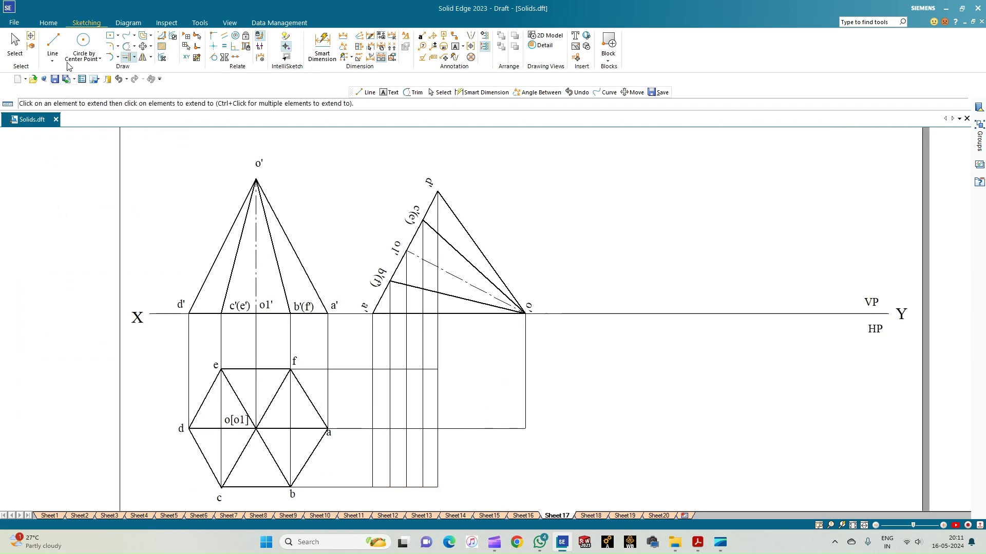
pyautogui.click(124, 49)
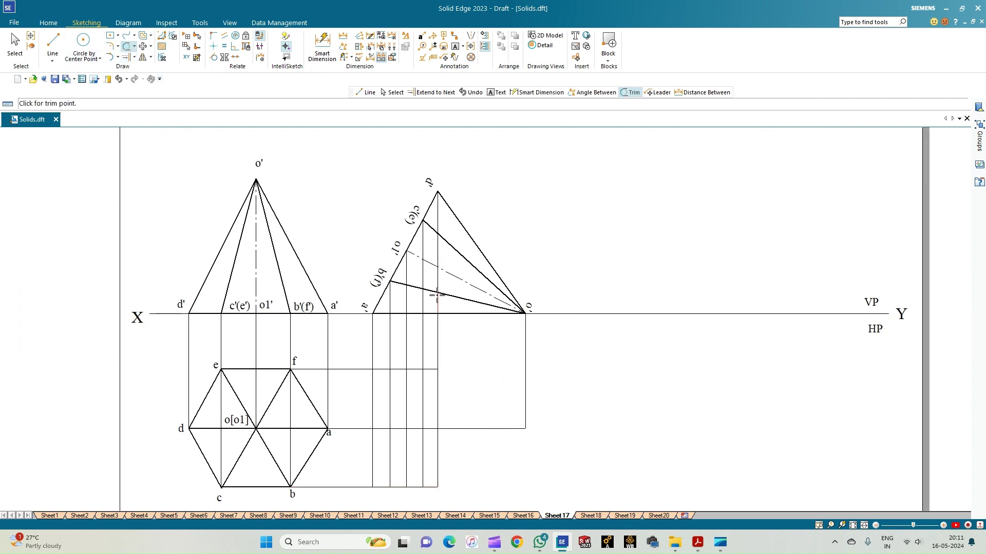
pyautogui.click(405, 425)
pyautogui.click(372, 452)
pyautogui.click(436, 461)
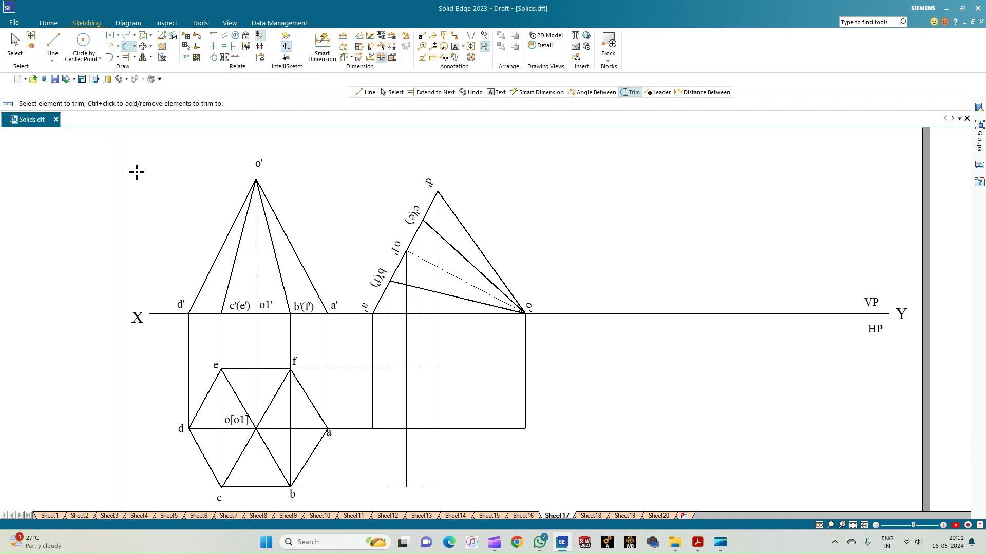
# Draw the tilted base's hexagonal outline in the second top view through the projector intersections with 0.50 mm wide lines
pyautogui.click(53, 41)
pyautogui.click(123, 320)
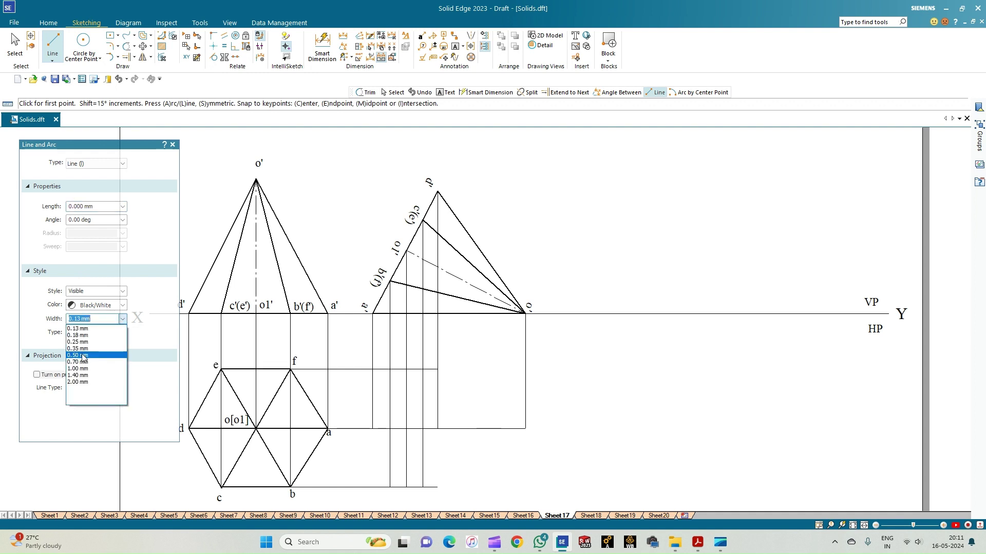
pyautogui.click(84, 356)
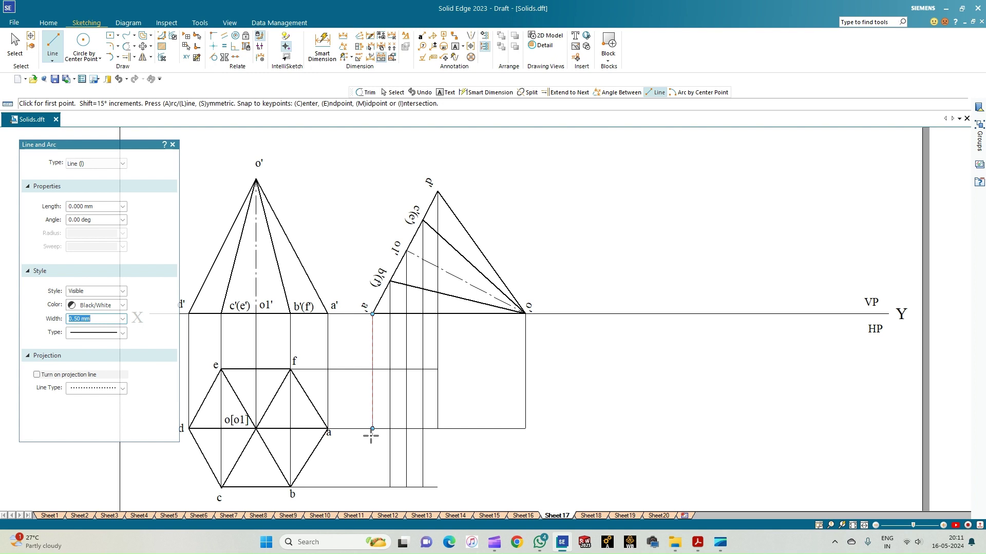
pyautogui.click(373, 428)
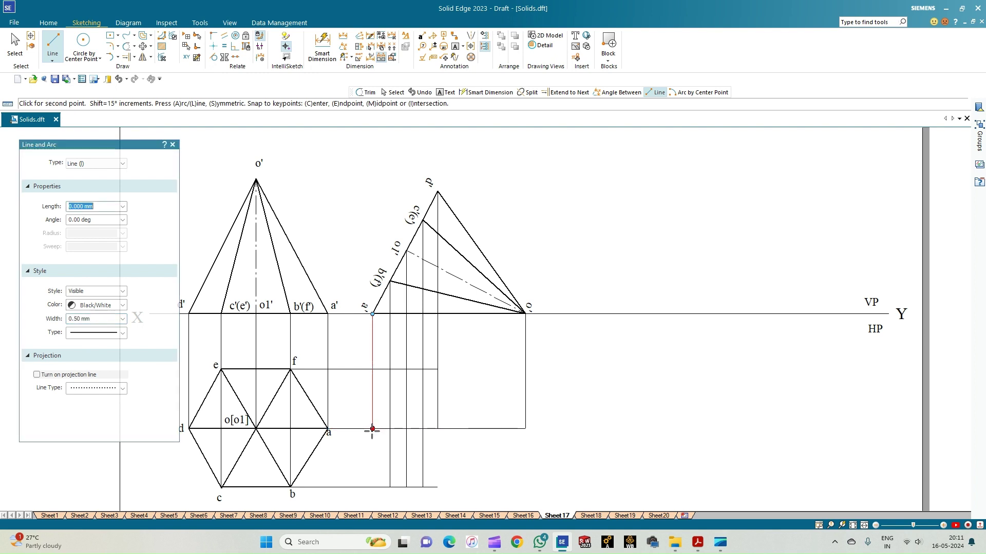
pyautogui.click(391, 487)
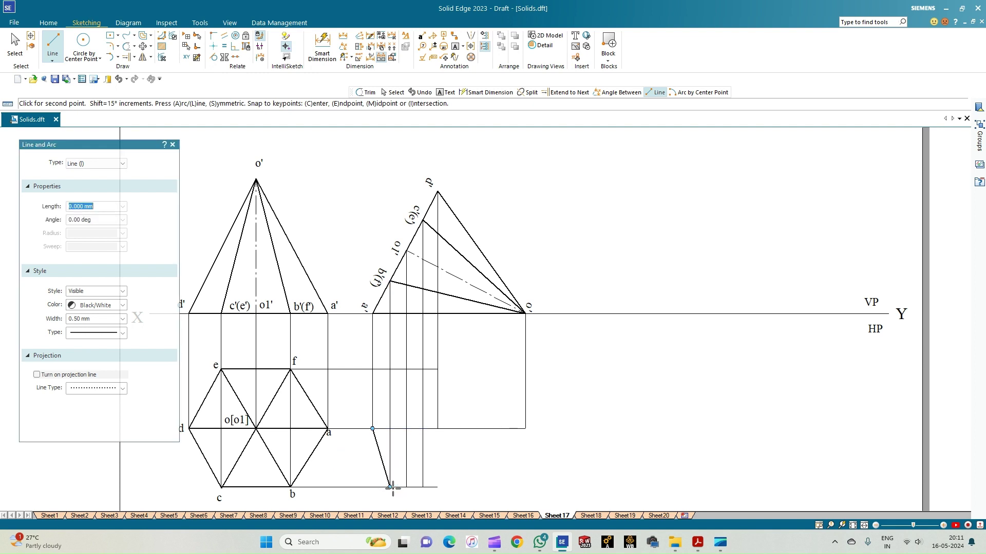
pyautogui.click(423, 487)
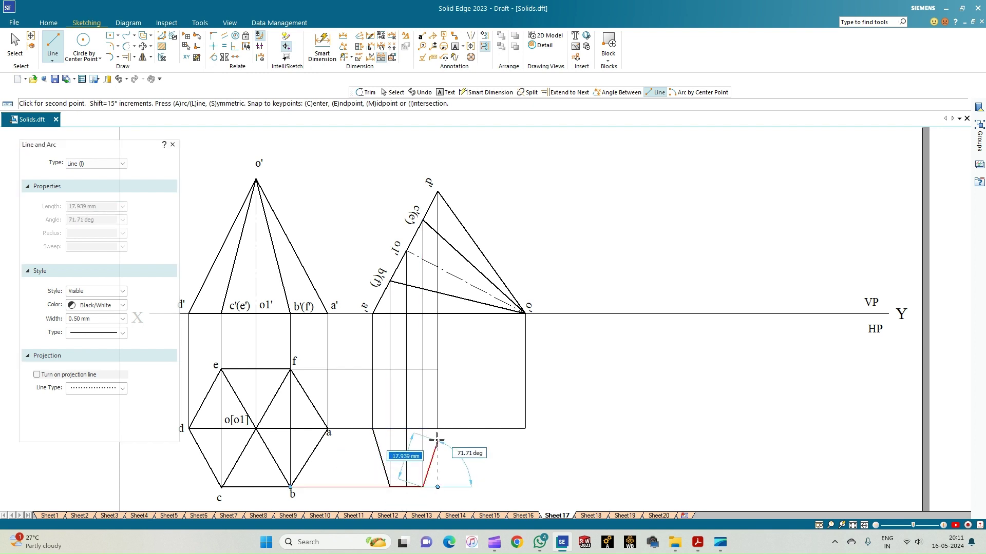
pyautogui.click(437, 428)
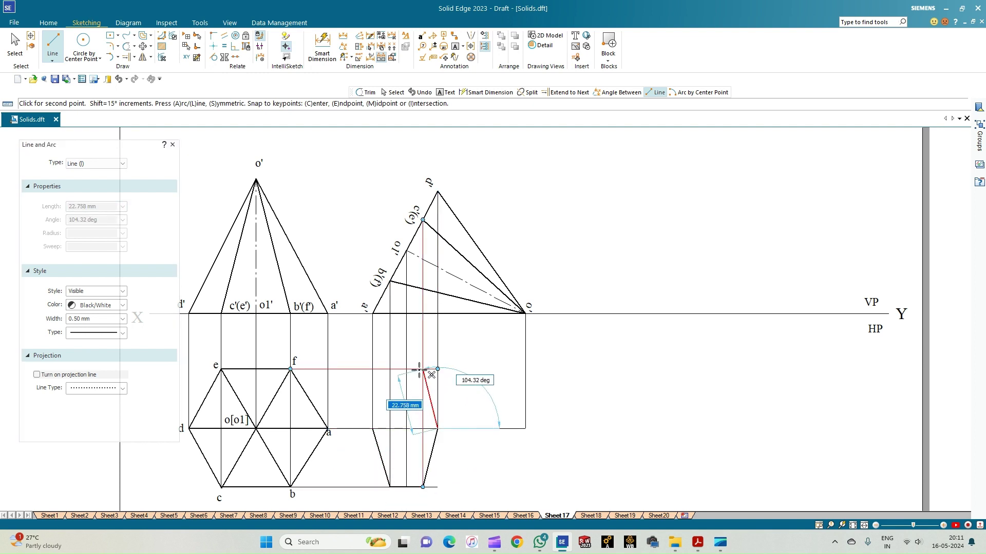
pyautogui.click(437, 369)
pyautogui.click(390, 369)
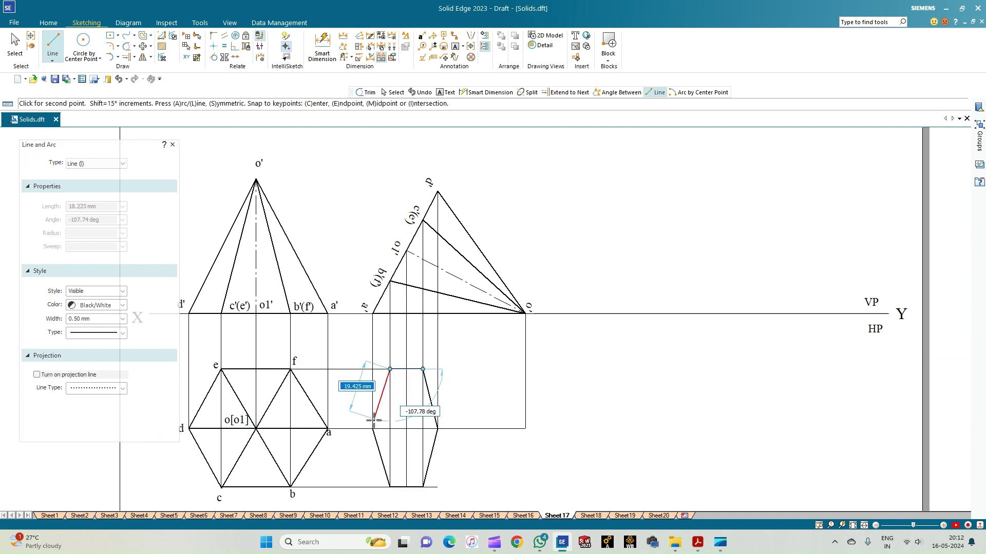
pyautogui.rightClick(358, 413)
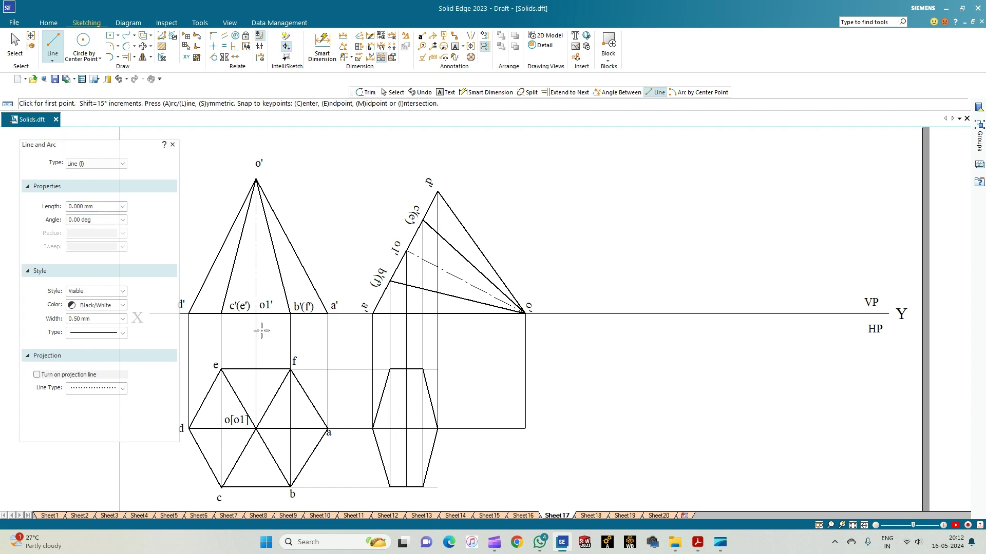
# Draw the visible slant edges from corners c, e and d of the second top view's base to its apex
pyautogui.click(290, 487)
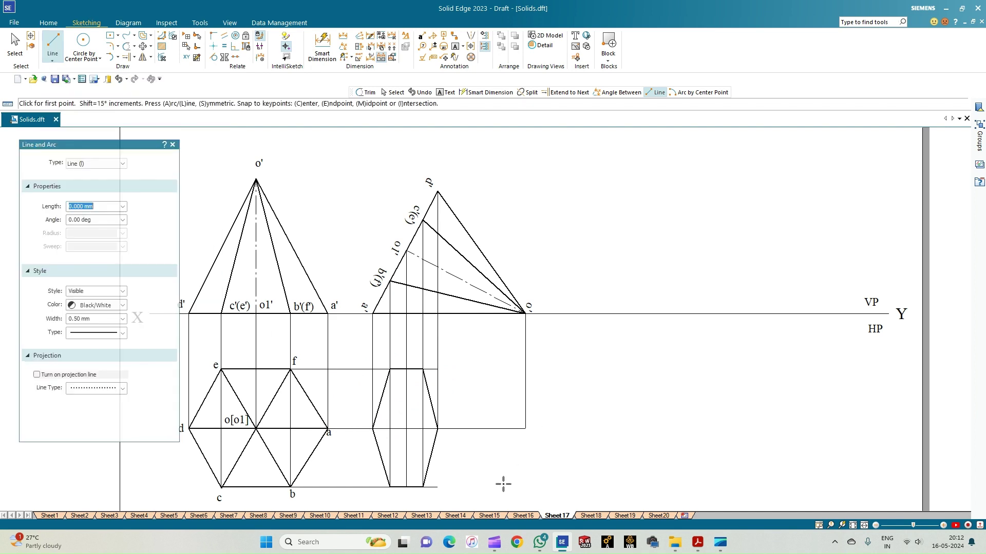
pyautogui.click(422, 486)
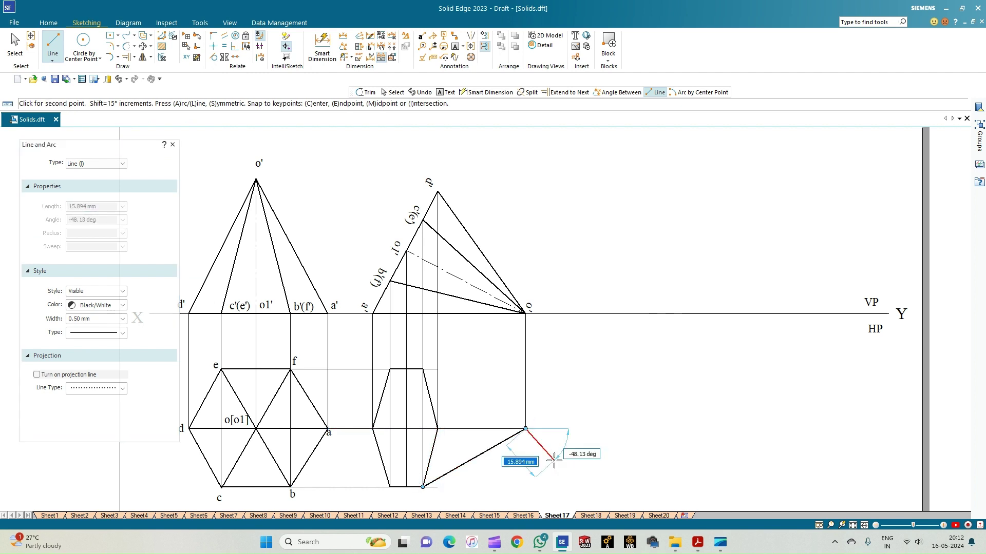
pyautogui.click(525, 428)
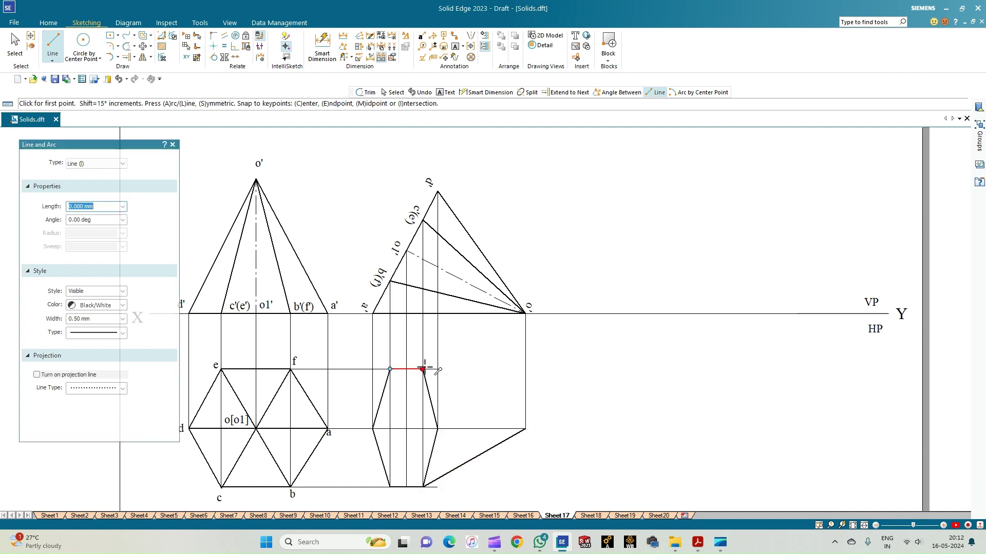
pyautogui.click(422, 369)
pyautogui.click(525, 428)
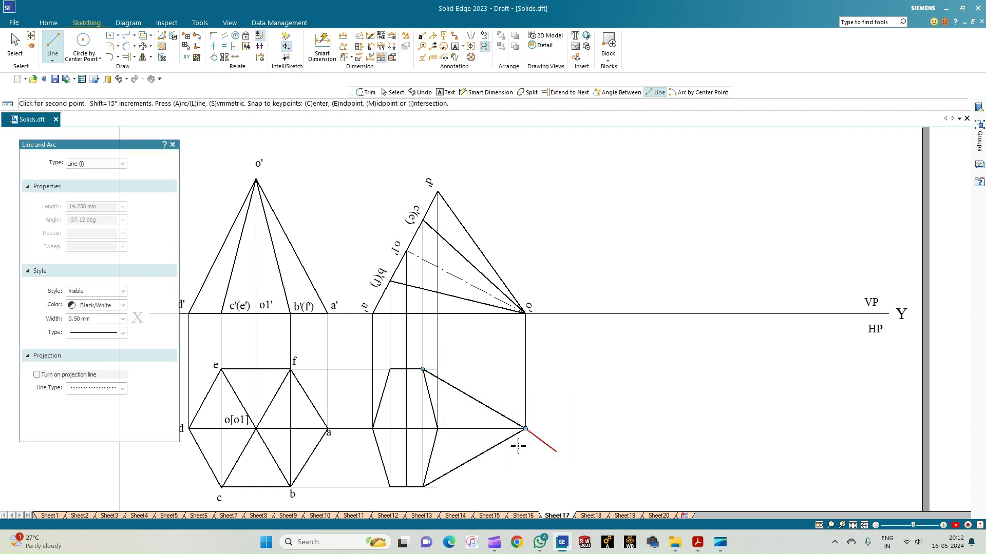
pyautogui.rightClick(517, 446)
pyautogui.click(437, 428)
pyautogui.click(525, 429)
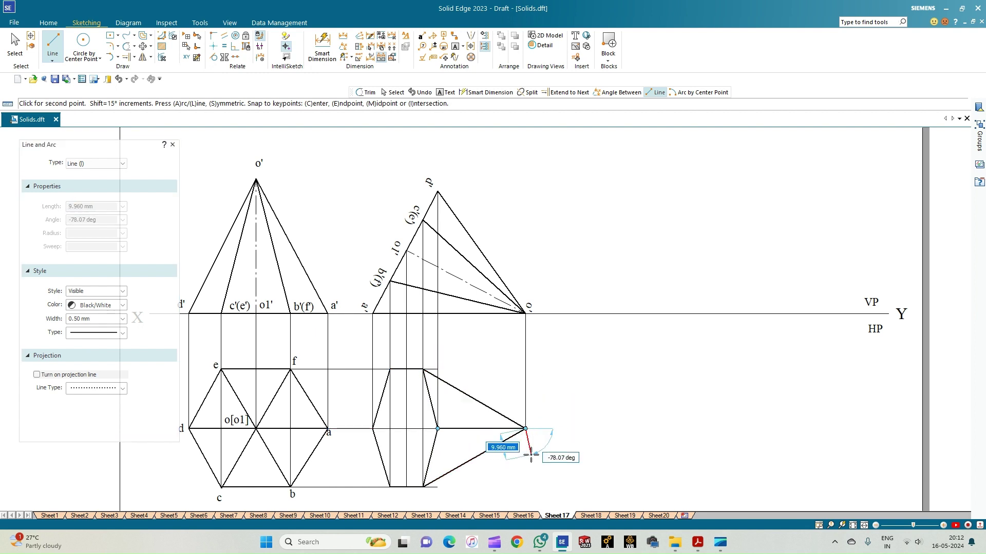
# Trim the f and b projectors beyond the second top view's base outline and the o1' projector below its centre line
pyautogui.click(127, 53)
pyautogui.scroll(1, 428, 416)
pyautogui.moveTo(433, 348); pyautogui.dragTo(433, 508)
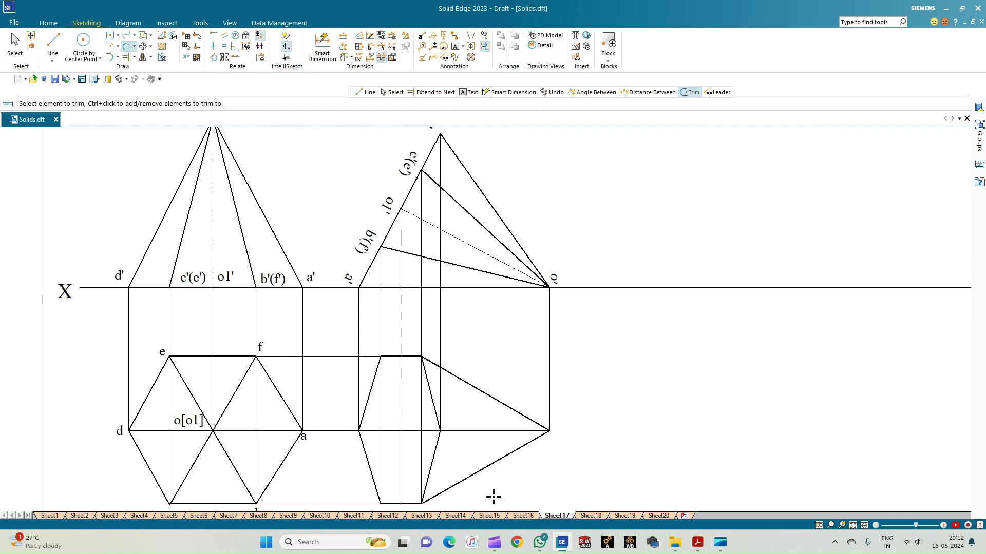
pyautogui.click(399, 462)
# Draw a dashed 0.50 mm wide line from corner a to corner d inside the second top view's base
pyautogui.click(52, 44)
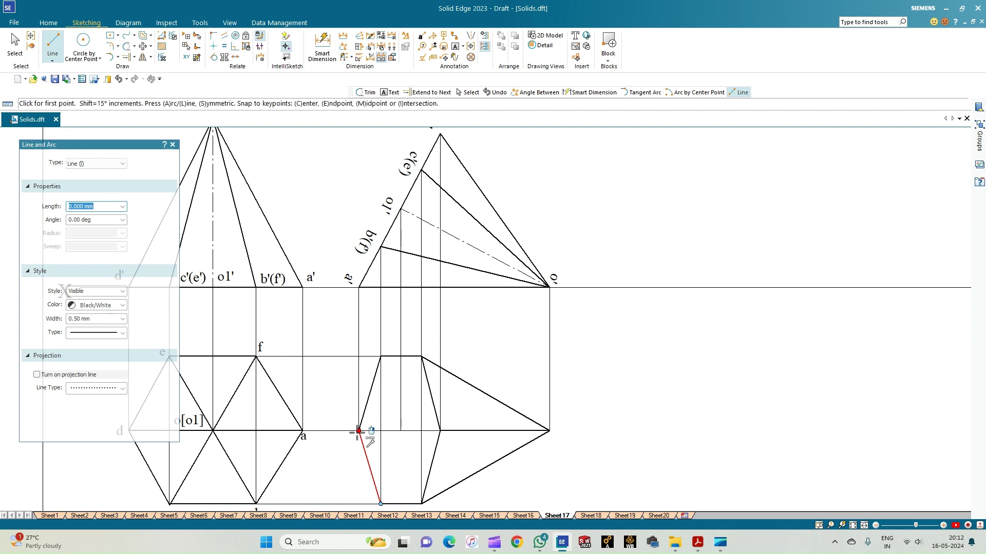
pyautogui.click(122, 334)
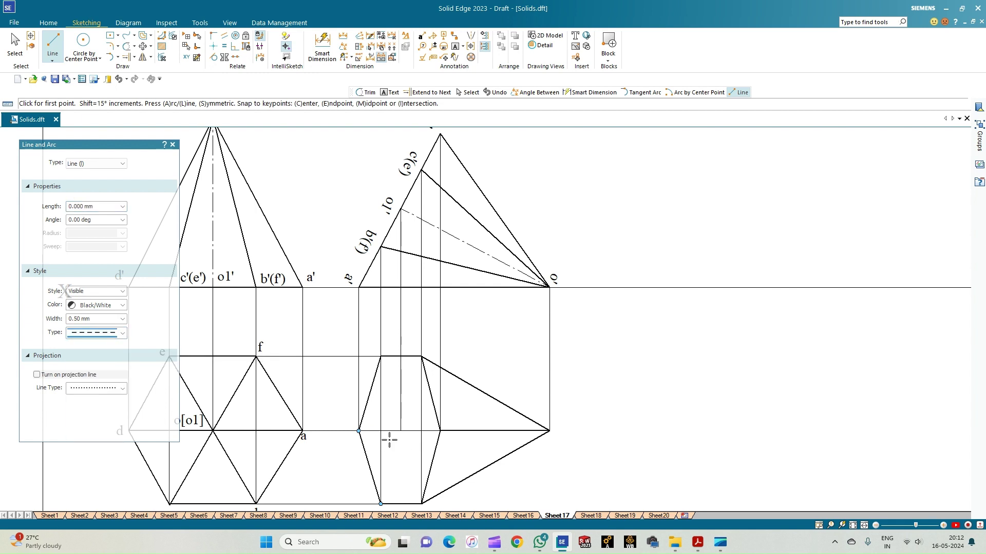
pyautogui.click(358, 431)
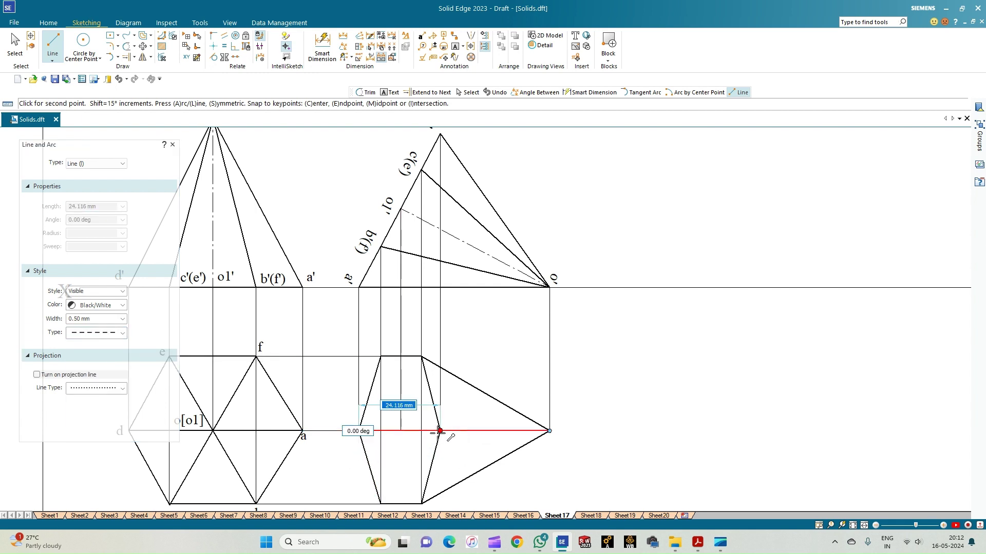
pyautogui.click(440, 431)
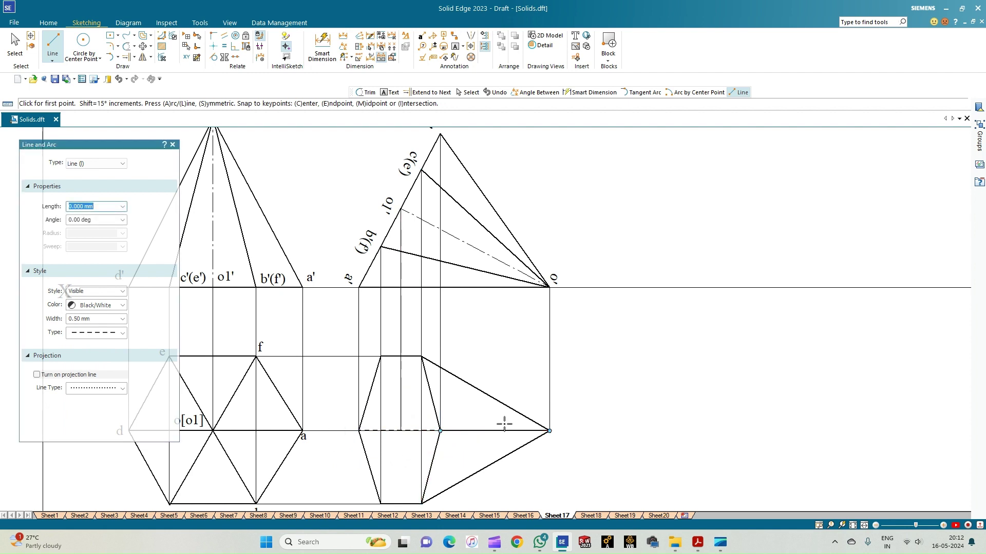
# Draw dashed hidden slant edges from corners f and b of the second top view's base to its apex
pyautogui.click(380, 356)
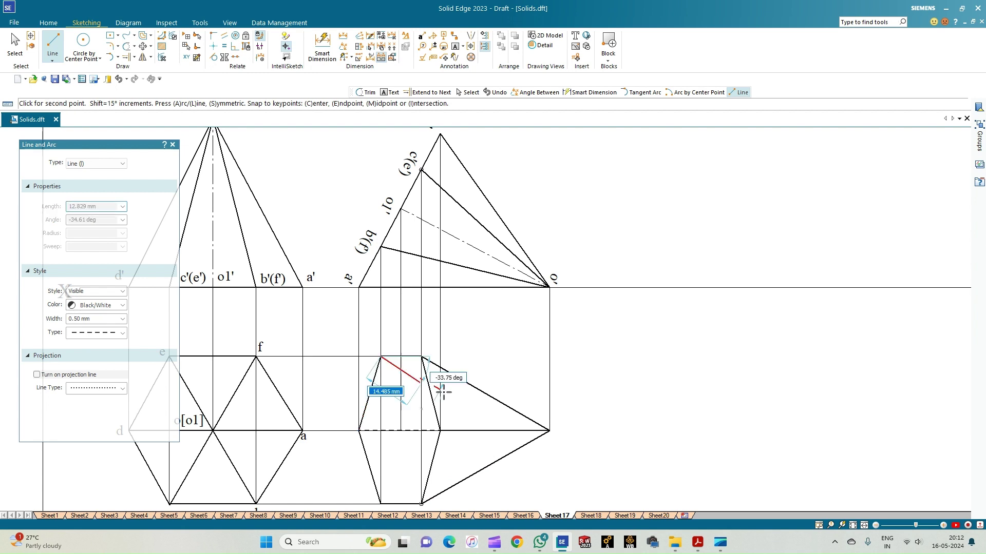
pyautogui.click(549, 431)
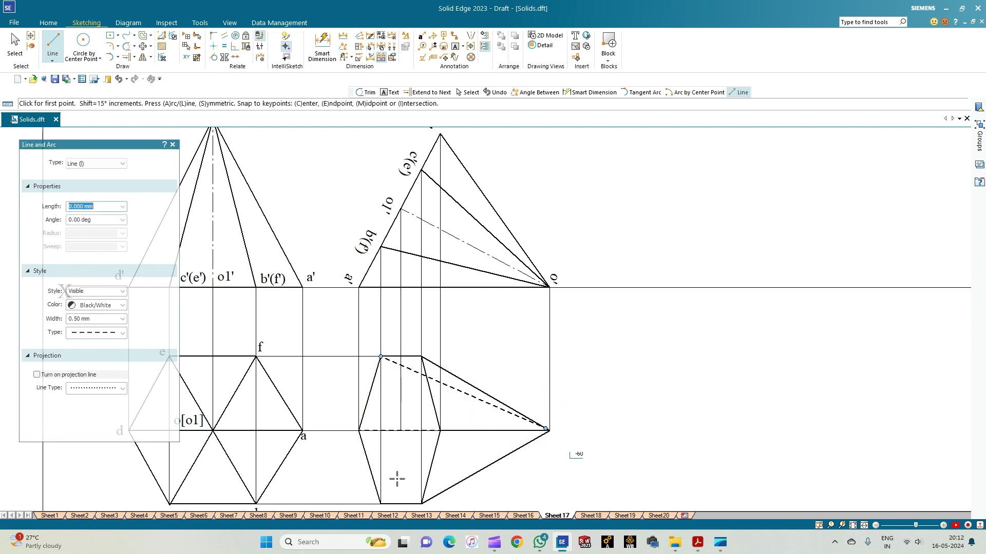
pyautogui.click(380, 504)
pyautogui.click(549, 430)
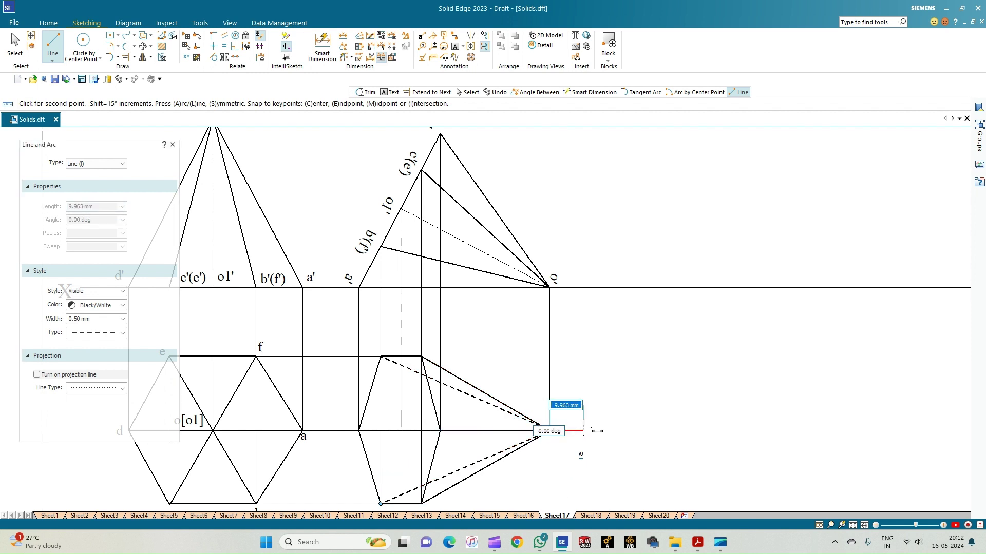
pyautogui.rightClick(583, 428)
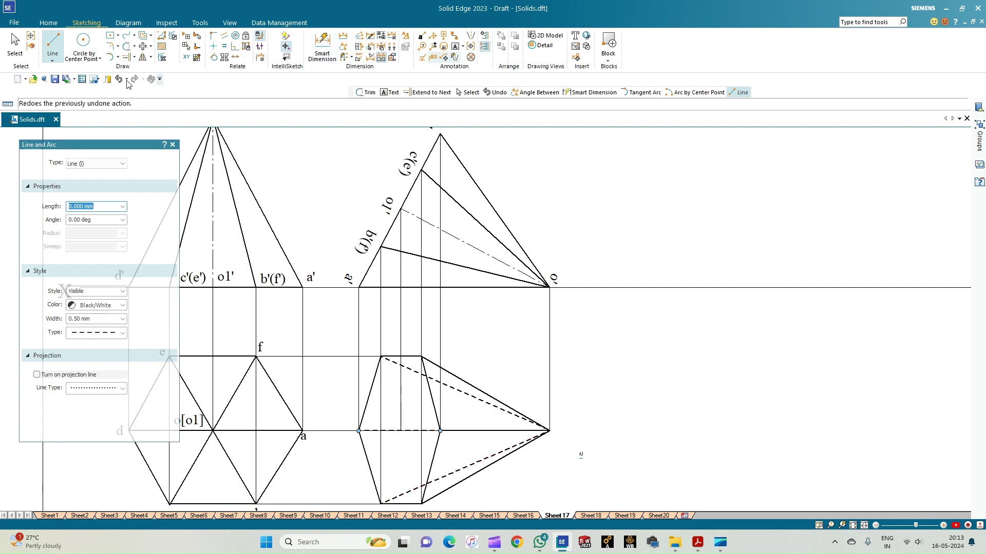
# Trim away the overlapping horizontal line segments between corner a and the o1 projector inside the second top view's base
pyautogui.click(126, 47)
pyautogui.scroll(3, 374, 410)
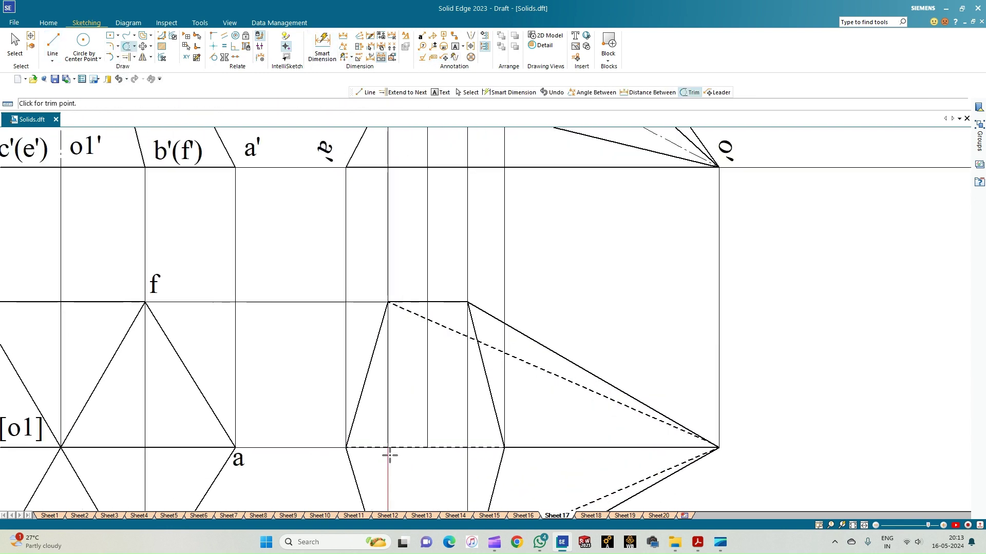
pyautogui.click(374, 447)
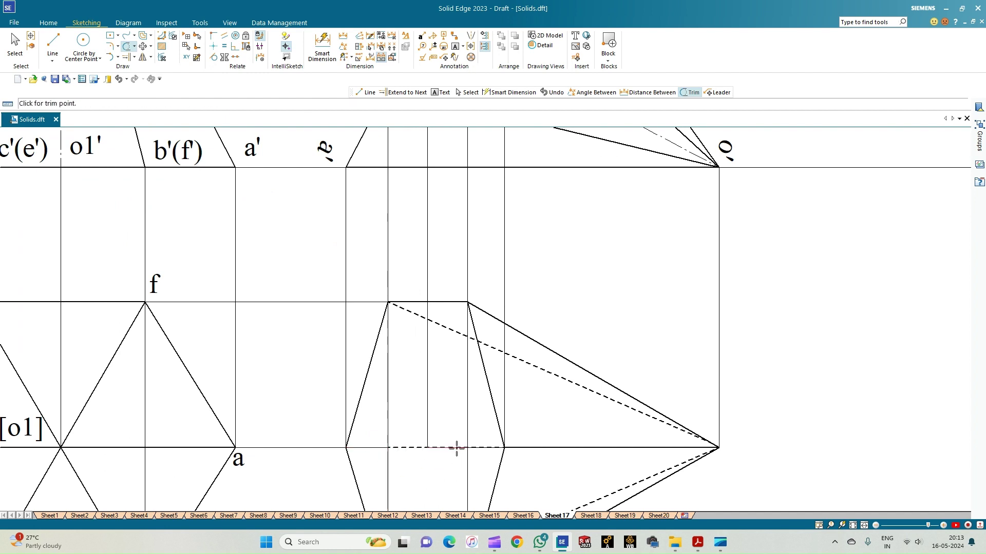
pyautogui.click(405, 449)
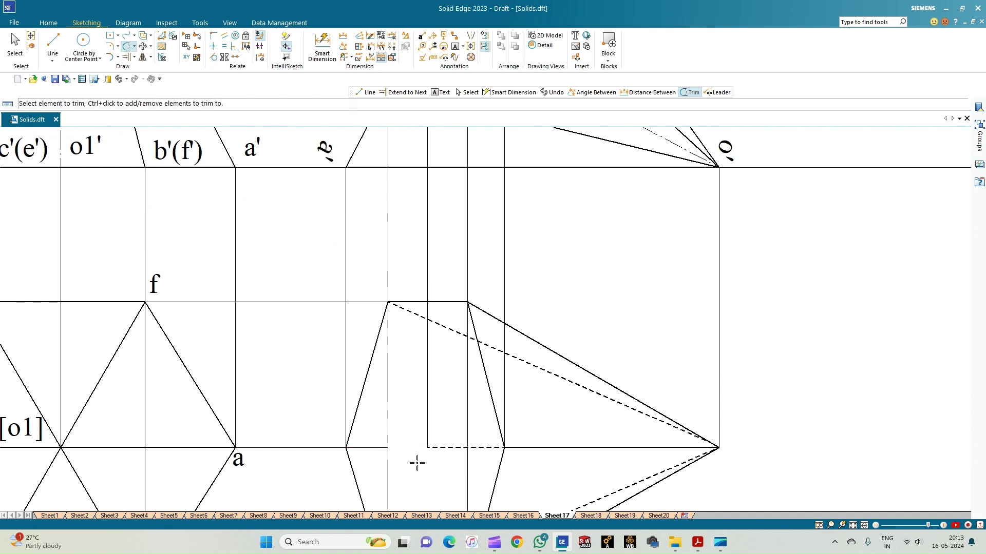
pyautogui.click(363, 448)
# Redraw the dashed 0.50 mm wide line from corner a to the o1 projector inside the second top view's base
pyautogui.press('l')
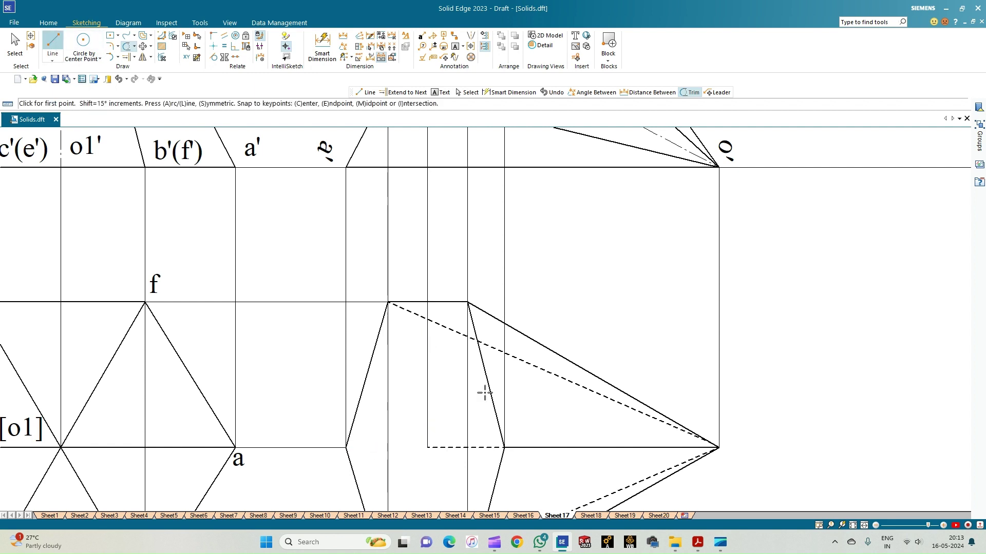
pyautogui.click(235, 448)
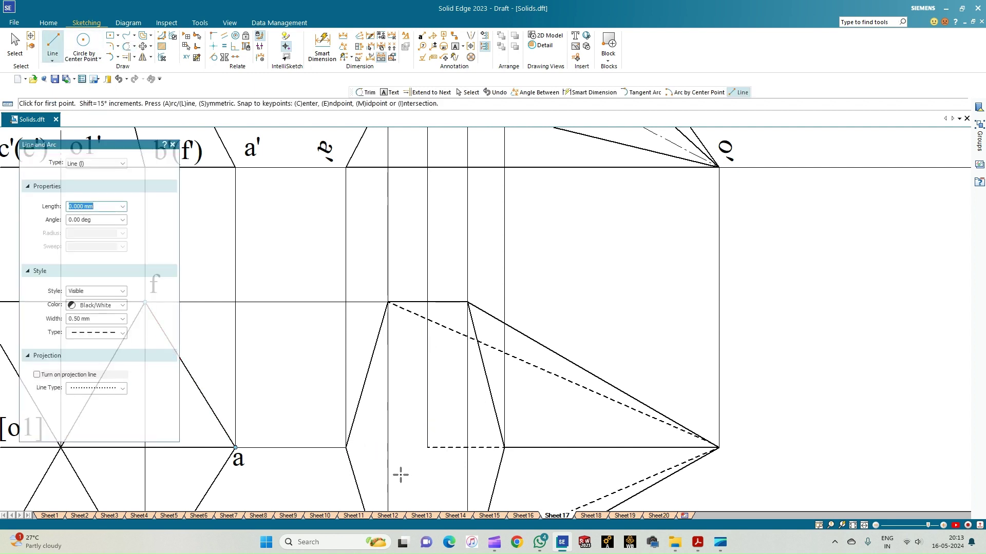
pyautogui.click(346, 447)
pyautogui.click(427, 448)
pyautogui.rightClick(419, 466)
pyautogui.click(853, 525)
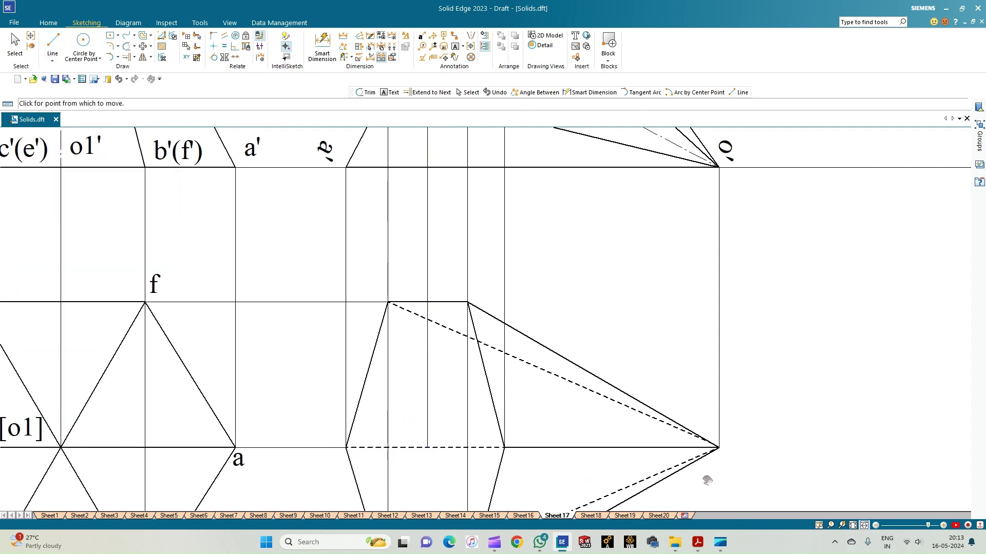
pyautogui.click(842, 526)
pyautogui.scroll(2, 495, 448)
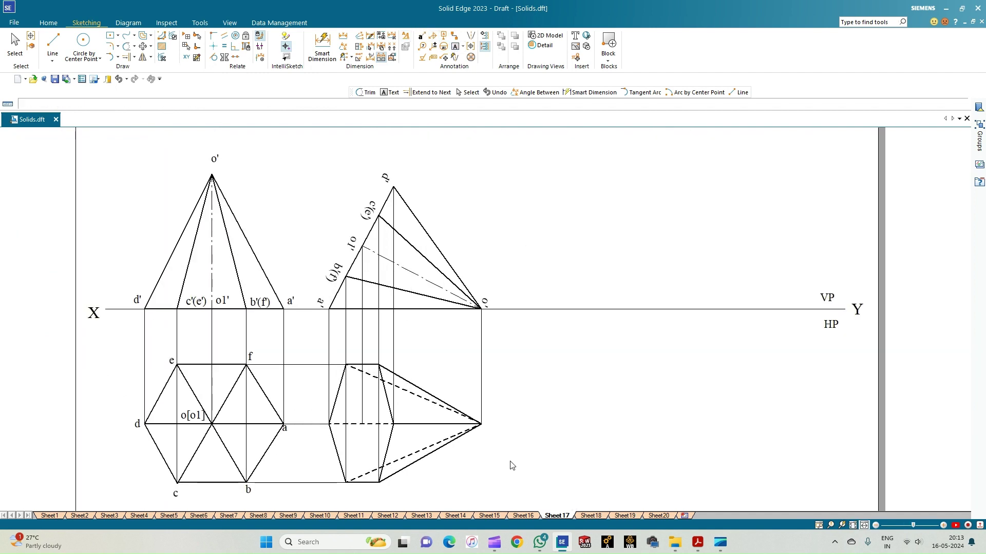
# Label the second top view's apex o and its base corners with a, b, d, e and f
pyautogui.click(479, 410)
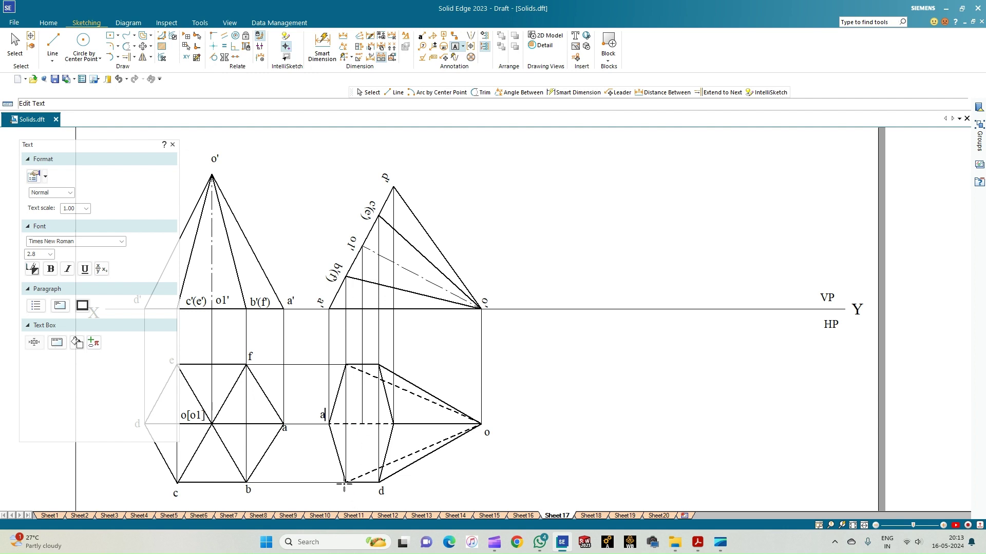
pyautogui.write('b')
pyautogui.click(398, 408)
pyautogui.click(338, 350)
pyautogui.write('f')
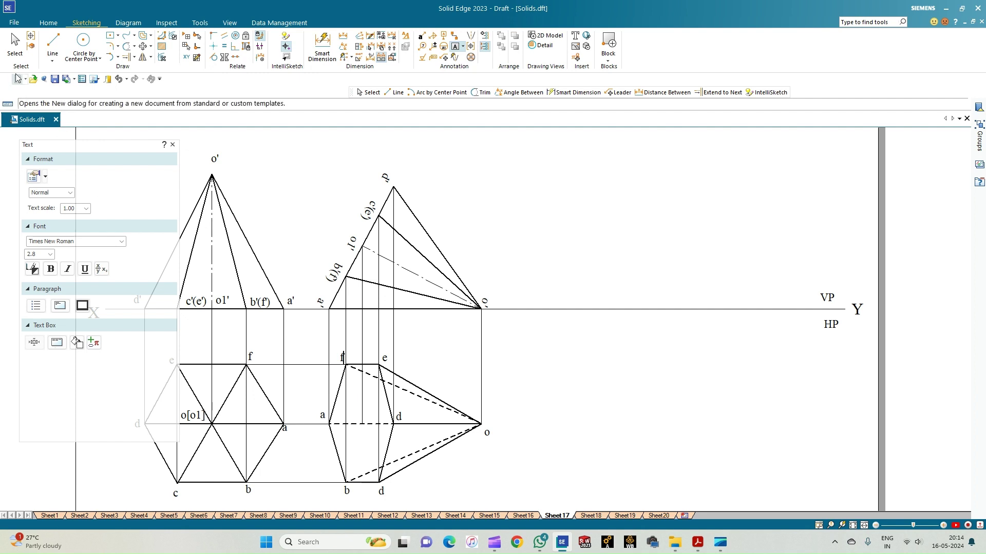
# Replace the wrong label d below the second top view's base with c and label the axis point o1
pyautogui.click(15, 45)
pyautogui.click(382, 493)
pyautogui.press('Delete')
pyautogui.click(453, 53)
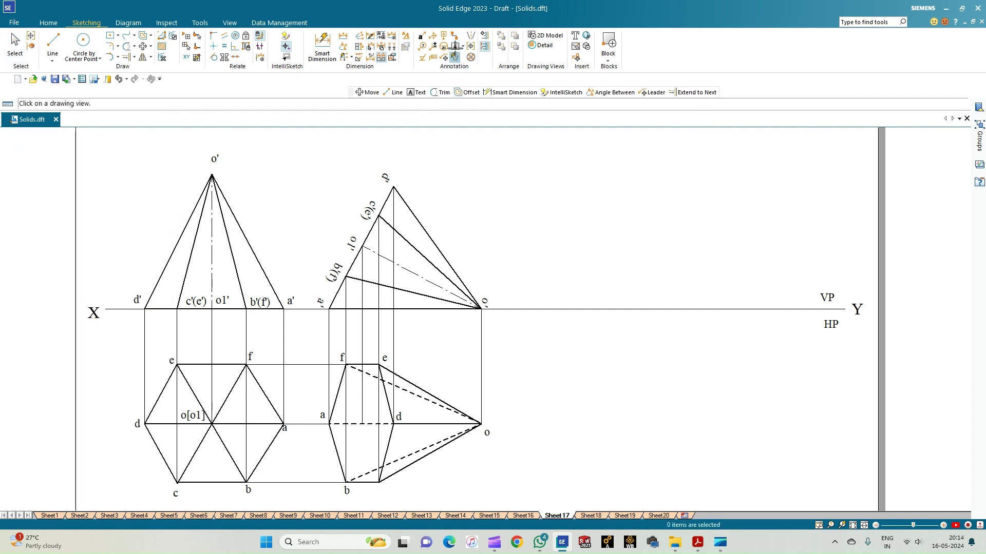
pyautogui.click(455, 47)
pyautogui.click(380, 476)
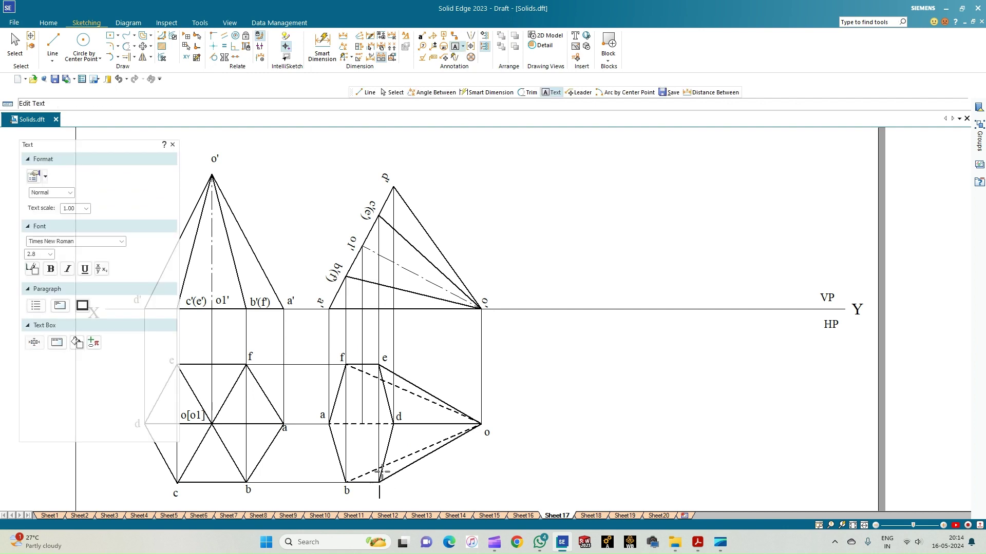
pyautogui.click(361, 434)
# Dimension the length of the vertical axis in the first front view
pyautogui.press('d')
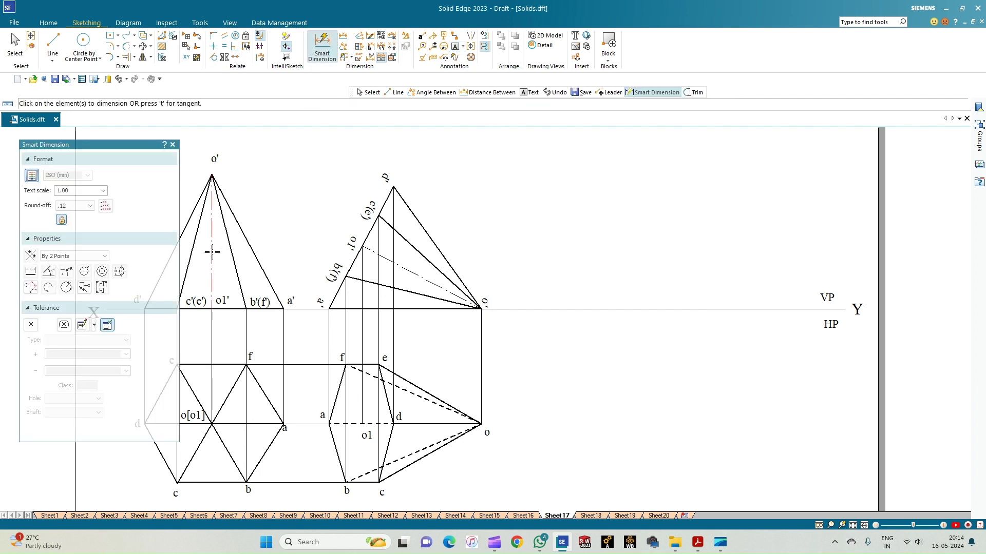
pyautogui.click(212, 256)
pyautogui.click(303, 251)
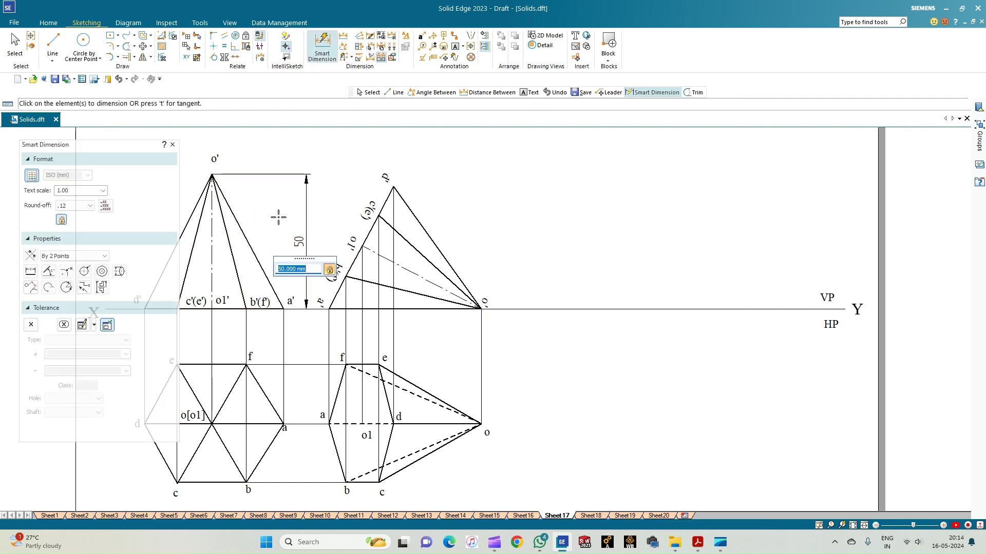
# Dimension the horizontal distance between o1 and apex o below the second top view
pyautogui.click(343, 36)
pyautogui.click(363, 421)
pyautogui.click(481, 424)
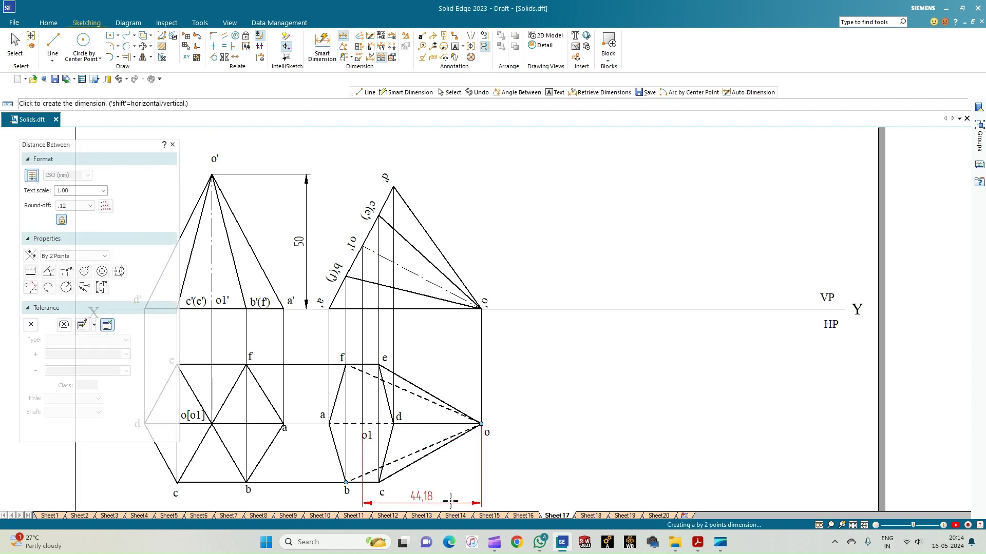
pyautogui.click(451, 502)
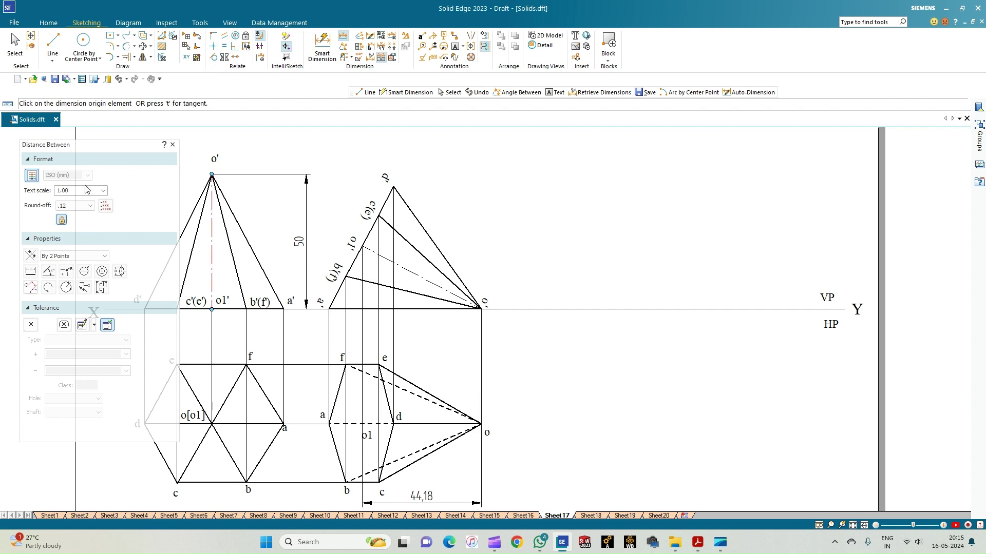
# Draw a continuous 0.13 mm wide line from a point on the XY line near Y at an angle of -180+45 degrees
pyautogui.click(53, 43)
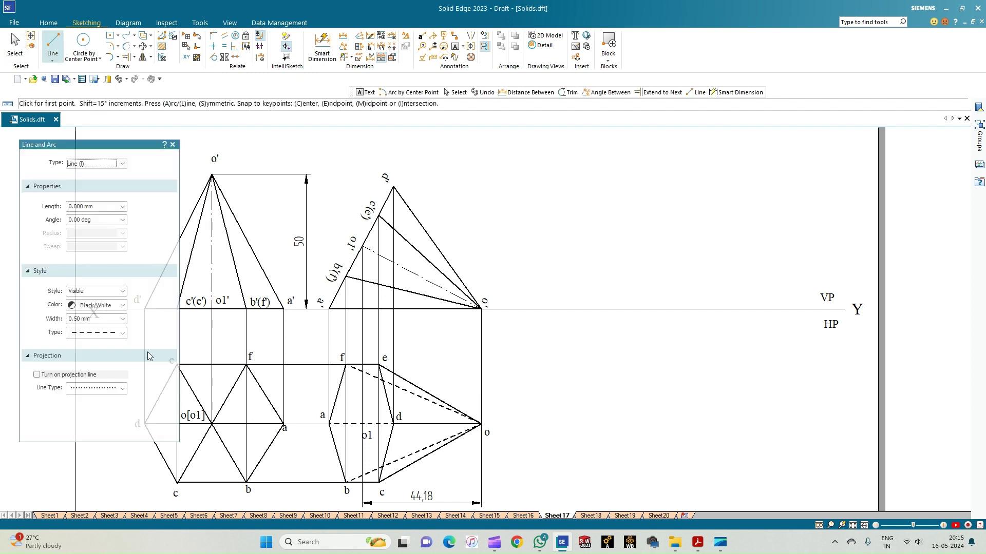
pyautogui.click(123, 321)
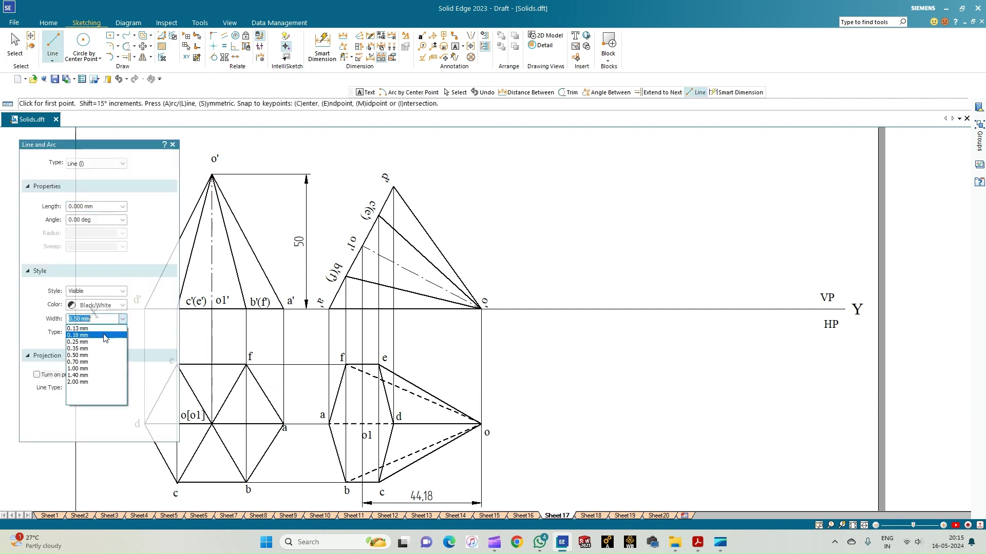
pyautogui.click(123, 329)
pyautogui.click(124, 333)
pyautogui.click(79, 363)
pyautogui.click(96, 341)
pyautogui.click(793, 310)
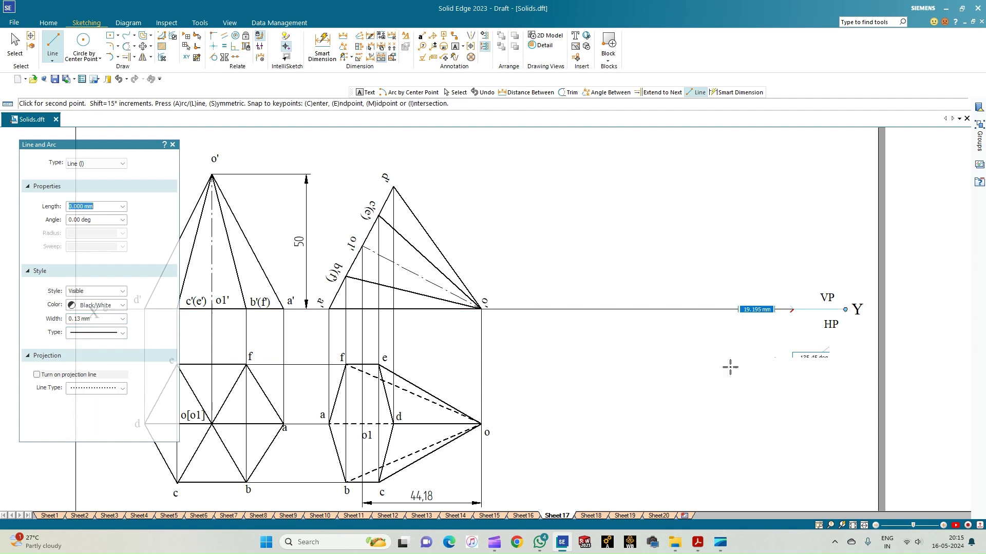
pyautogui.press('Tab')
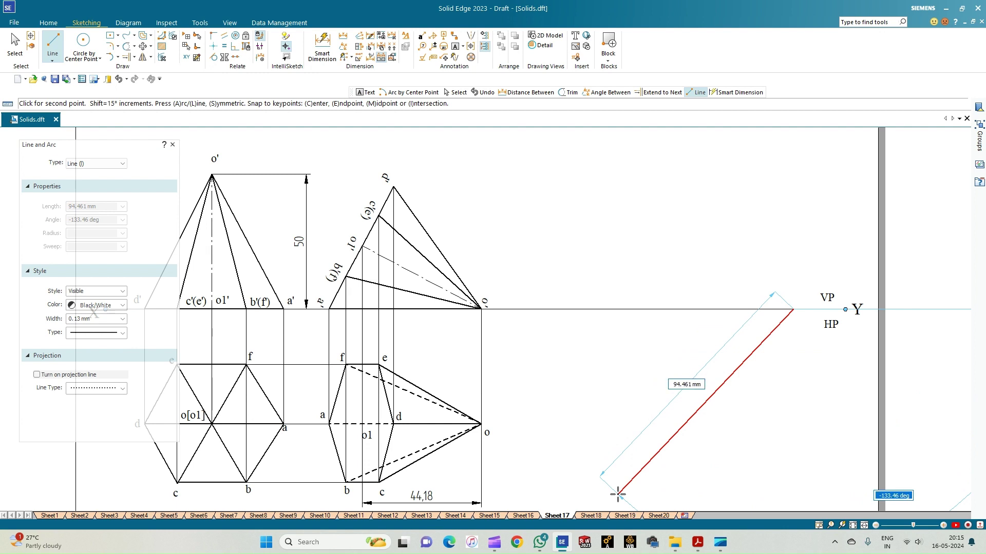
pyautogui.write('-180+45')
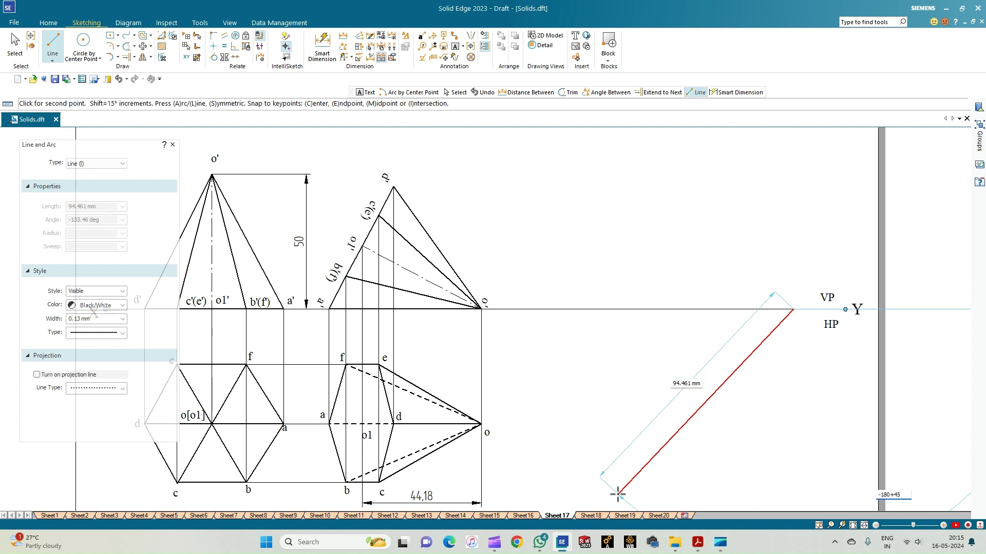
pyautogui.press('Return')
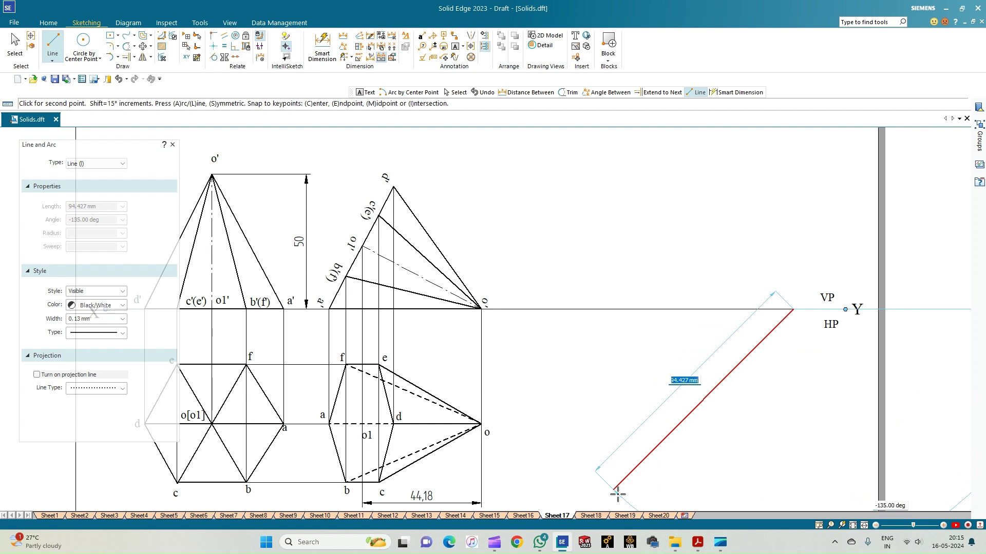
pyautogui.click(583, 505)
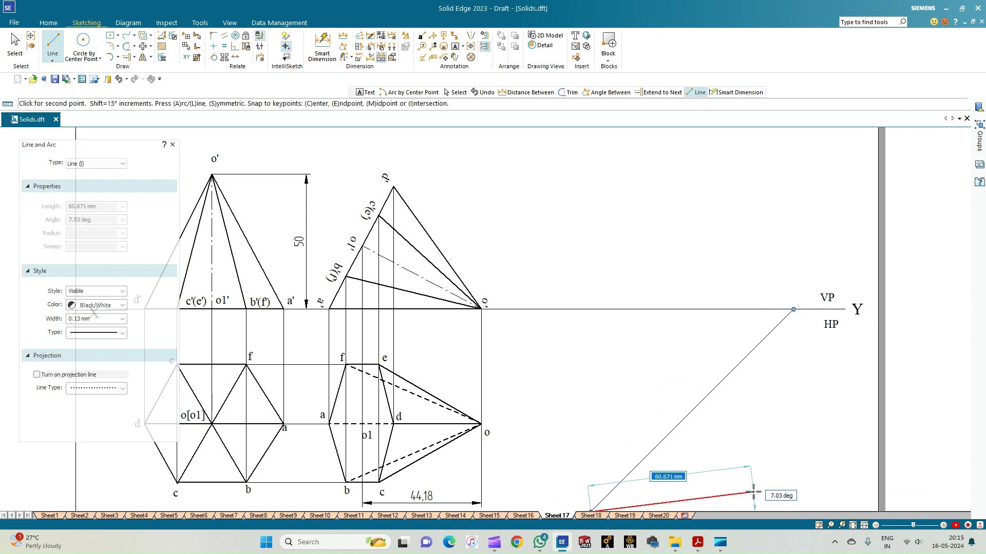
pyautogui.rightClick(799, 493)
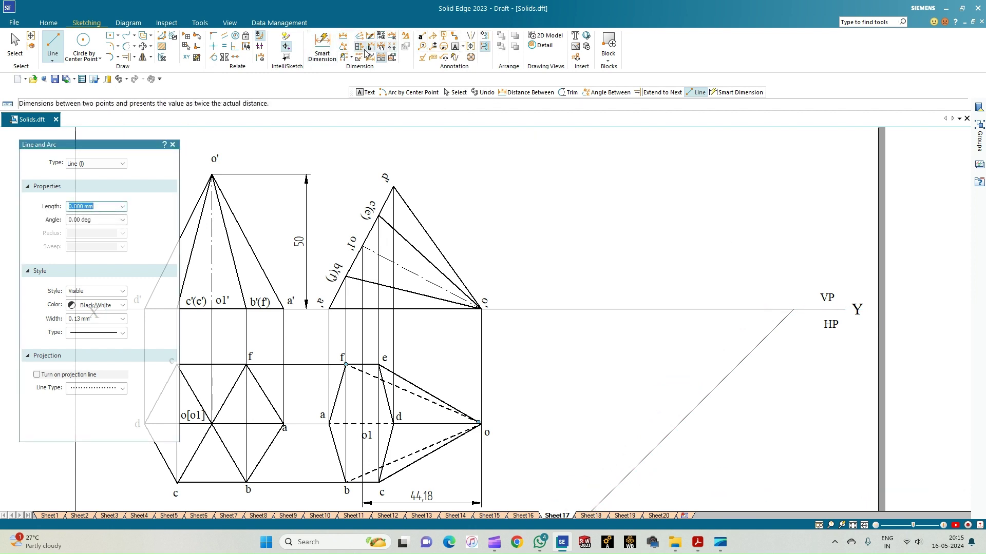
# Dimension the angle between the new inclined line and the XY line
pyautogui.click(343, 46)
pyautogui.click(774, 334)
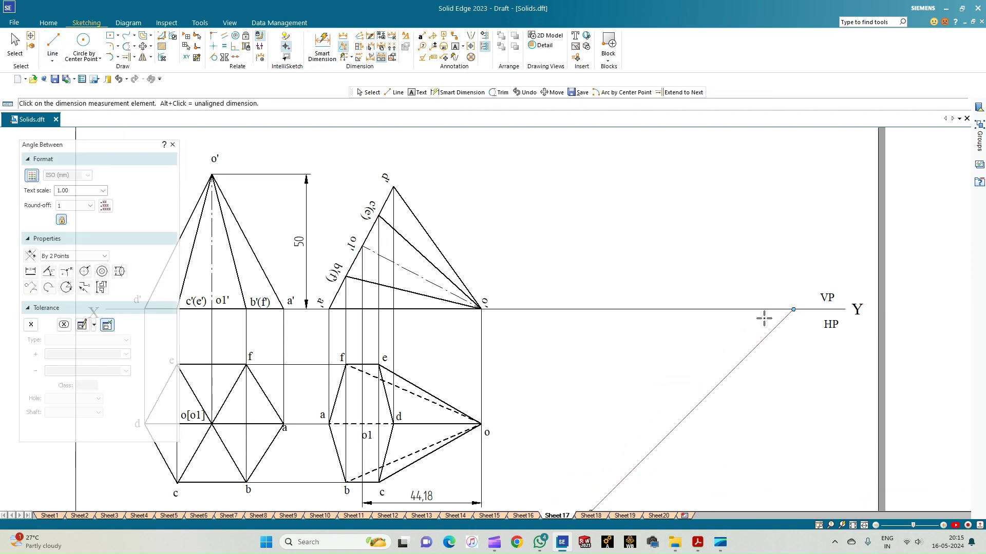
pyautogui.click(759, 308)
pyautogui.click(758, 325)
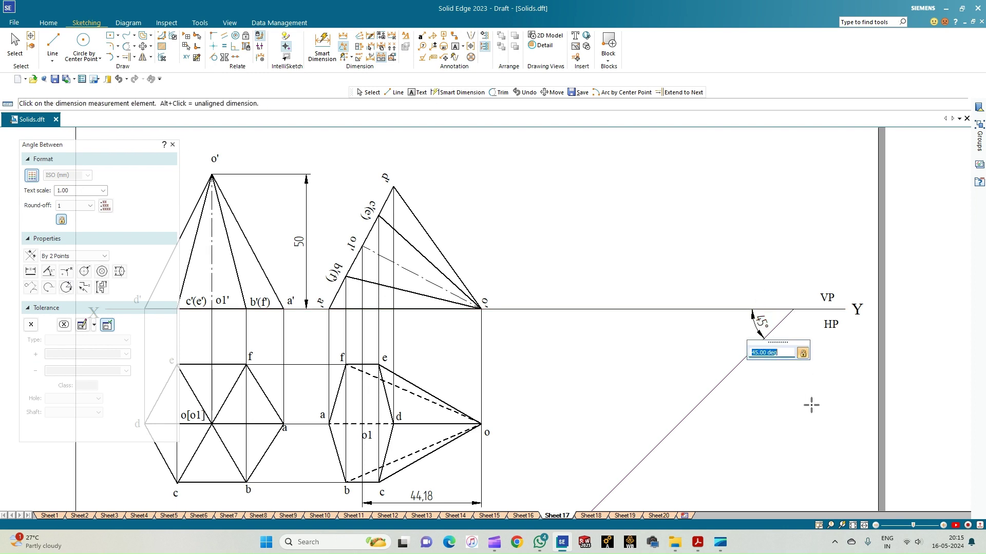
pyautogui.press('Escape')
pyautogui.press('Escape')
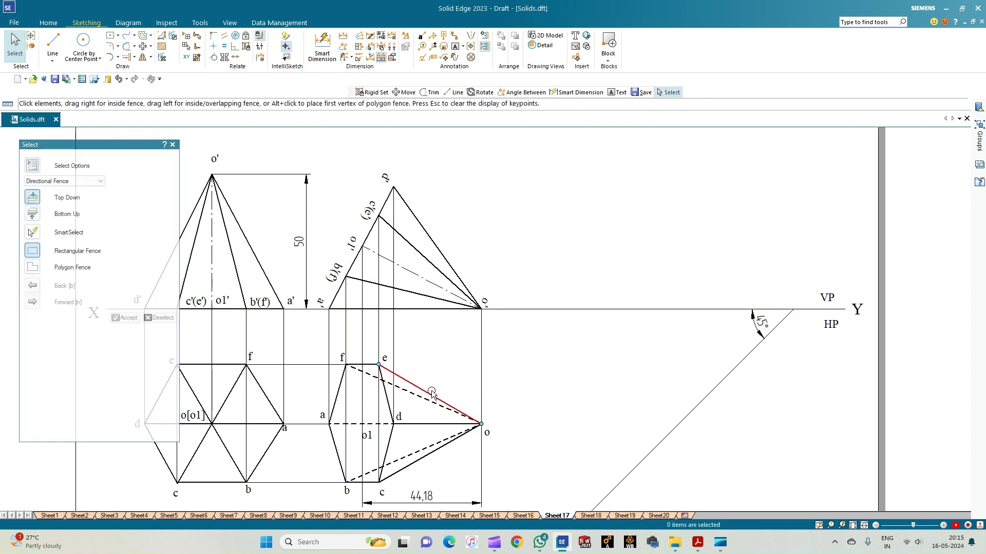
# Select all visible and hidden edges of the second top view together with the o1 label
pyautogui.click(422, 399)
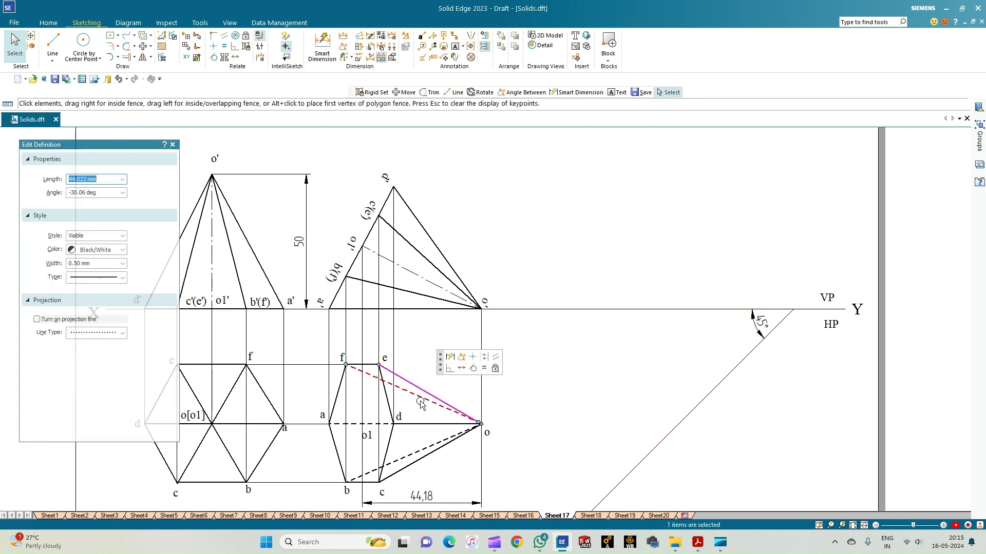
pyautogui.keyDown('ctrl'); pyautogui.click(388, 403); pyautogui.keyUp('ctrl')
pyautogui.keyDown('ctrl'); pyautogui.click(335, 403); pyautogui.keyUp('ctrl')
pyautogui.keyDown('ctrl'); pyautogui.click(336, 445); pyautogui.keyUp('ctrl')
pyautogui.keyDown('ctrl'); pyautogui.click(386, 458); pyautogui.keyUp('ctrl')
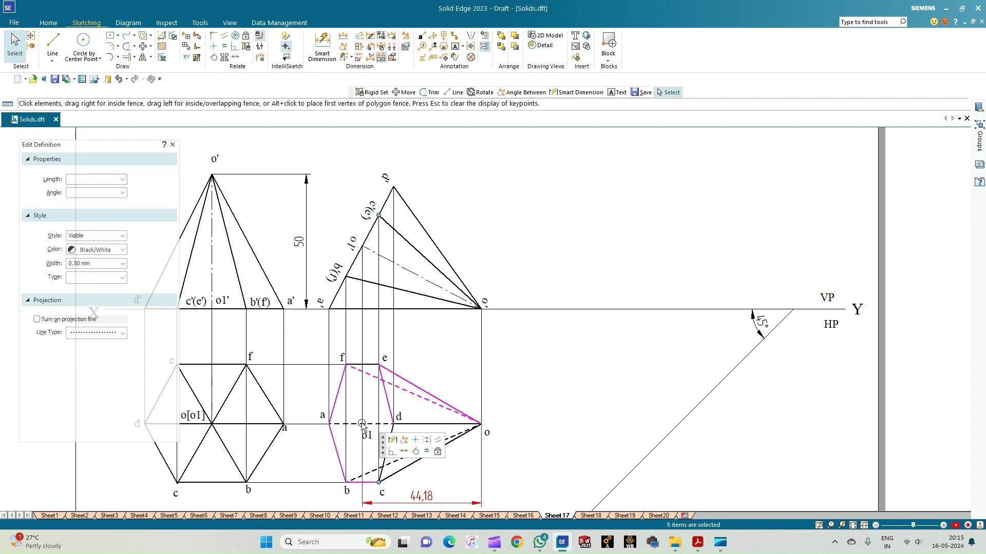
pyautogui.keyDown('ctrl'); pyautogui.click(363, 365); pyautogui.keyUp('ctrl')
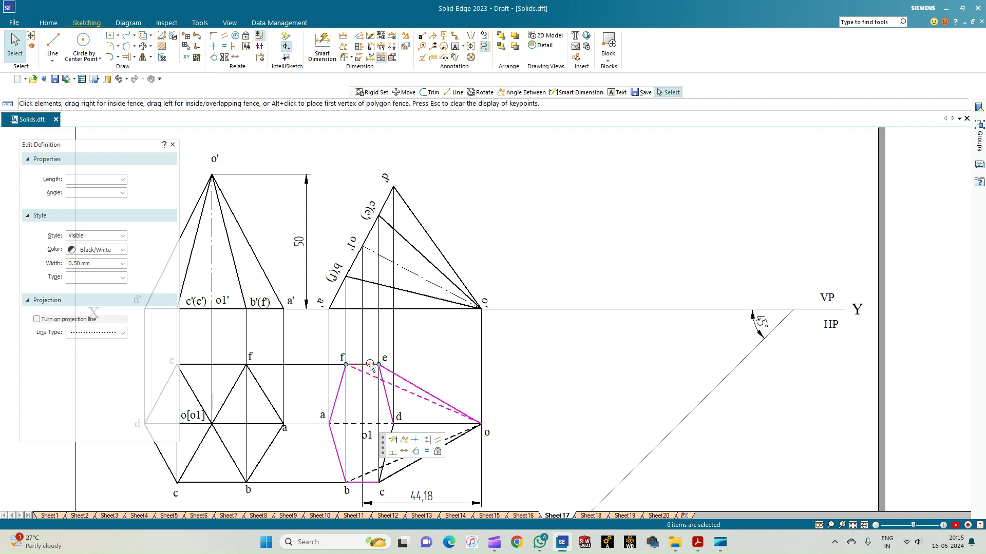
pyautogui.keyDown('ctrl'); pyautogui.click(401, 458); pyautogui.keyUp('ctrl')
pyautogui.keyDown('ctrl'); pyautogui.click(411, 424); pyautogui.keyUp('ctrl')
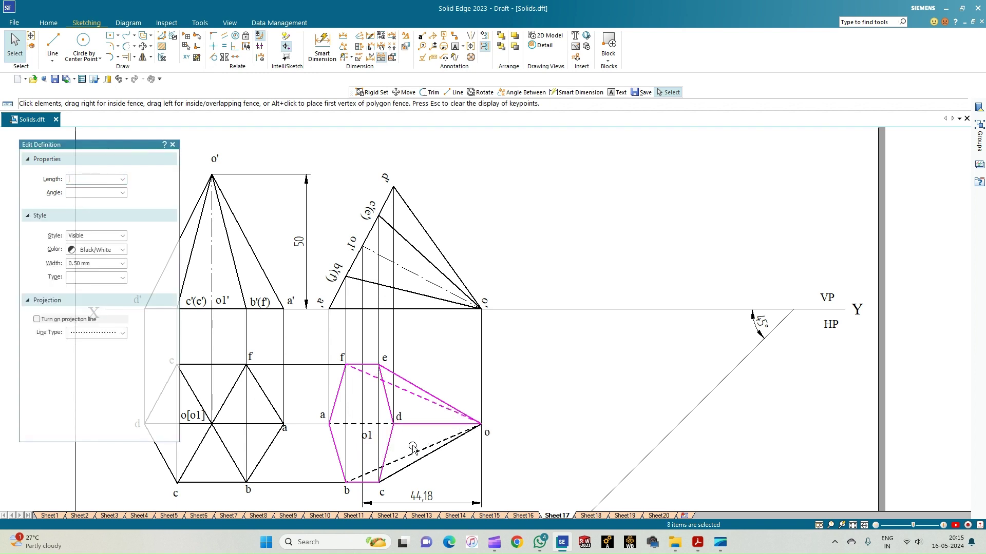
pyautogui.keyDown('ctrl'); pyautogui.click(413, 463); pyautogui.keyUp('ctrl')
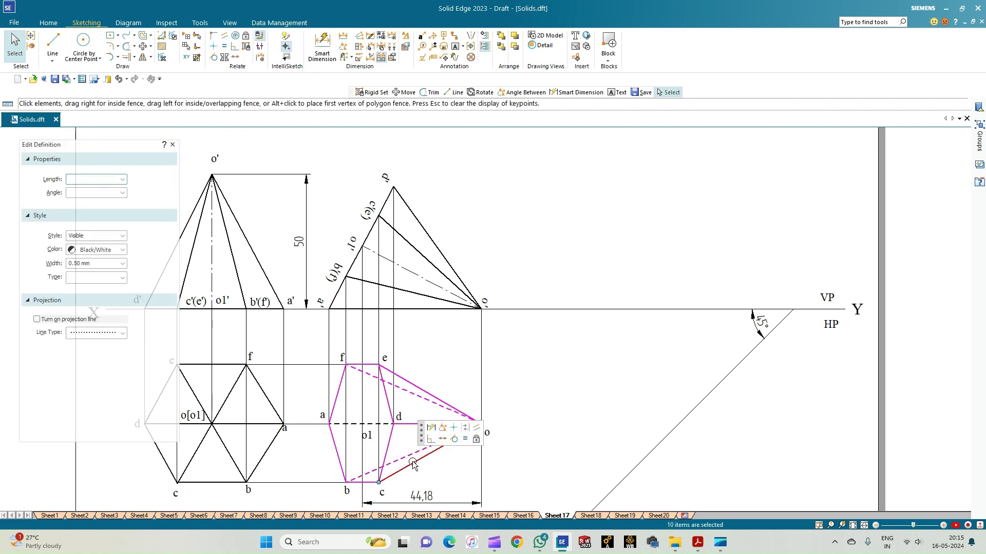
pyautogui.keyDown('ctrl'); pyautogui.click(366, 434); pyautogui.keyUp('ctrl')
pyautogui.keyDown('ctrl'); pyautogui.click(373, 424); pyautogui.keyUp('ctrl')
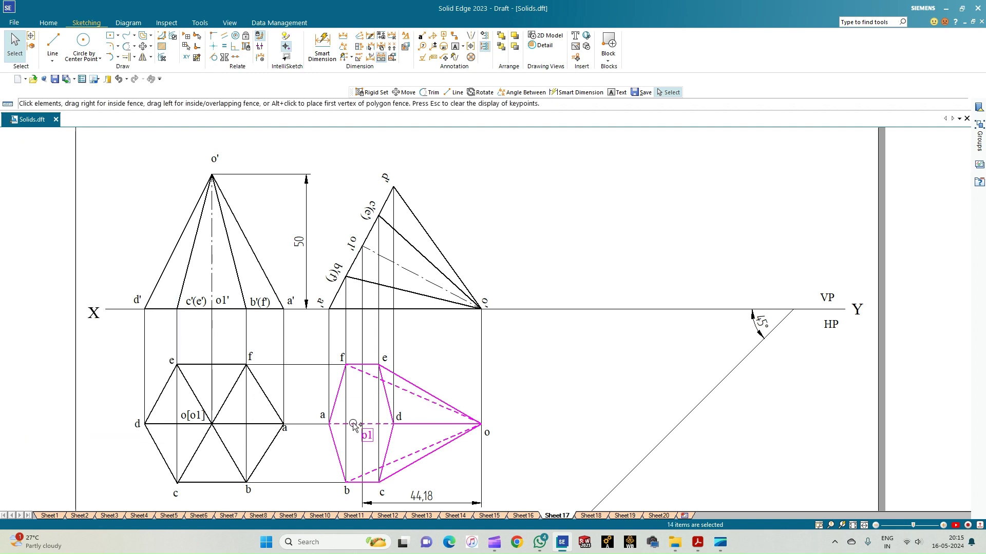
# Add the labels d, o, e, f, a, b and c of the second top view to the selection
pyautogui.scroll(2, 419, 447)
pyautogui.keyDown('ctrl'); pyautogui.click(393, 394); pyautogui.keyUp('ctrl')
pyautogui.keyDown('ctrl'); pyautogui.click(524, 425); pyautogui.keyUp('ctrl')
pyautogui.keyDown('ctrl'); pyautogui.click(362, 308); pyautogui.keyUp('ctrl')
pyautogui.keyDown('ctrl'); pyautogui.click(297, 307); pyautogui.keyUp('ctrl')
pyautogui.keyDown('ctrl'); pyautogui.click(267, 398); pyautogui.keyUp('ctrl')
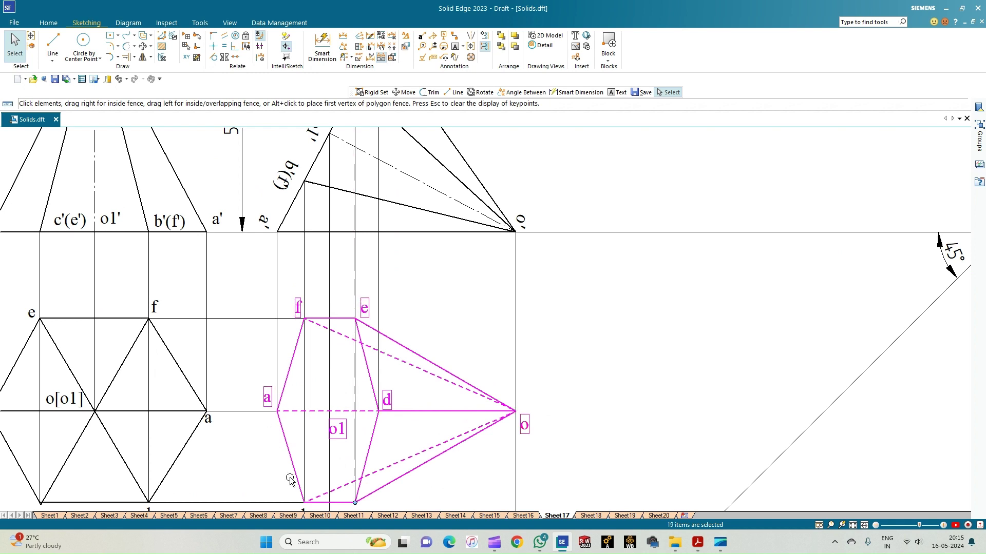
pyautogui.keyDown('ctrl'); pyautogui.click(303, 509); pyautogui.keyUp('ctrl')
pyautogui.scroll(-1, 281, 471)
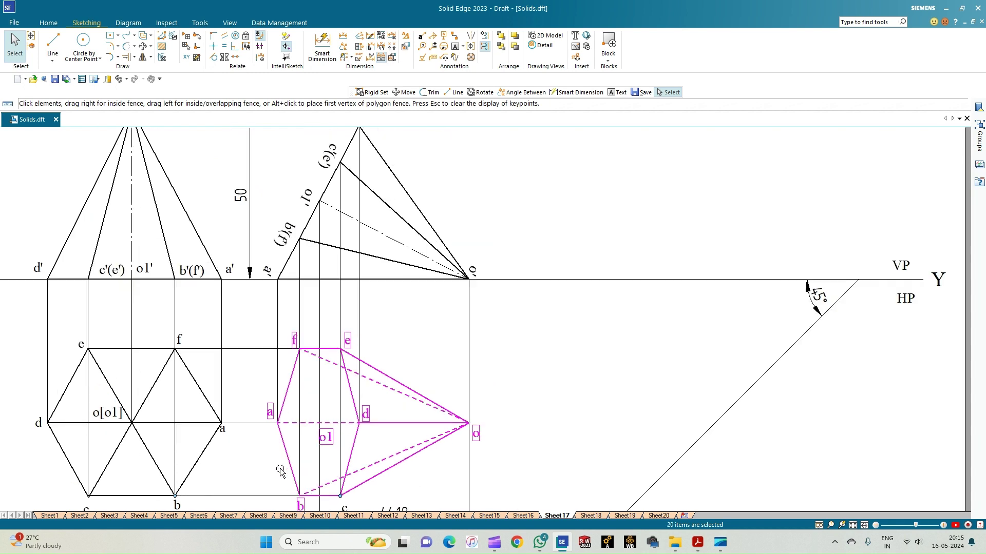
pyautogui.scroll(-1, 282, 471)
pyautogui.keyDown('ctrl'); pyautogui.click(331, 499); pyautogui.keyUp('ctrl')
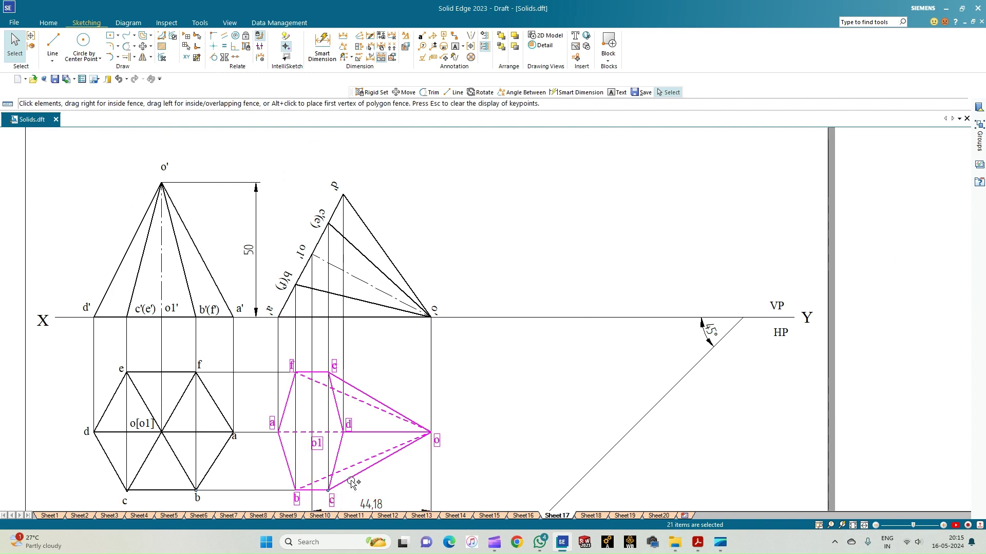
# Copy the selected second top view with its labels, placing its apex o on the 45° inclined line
pyautogui.click(143, 46)
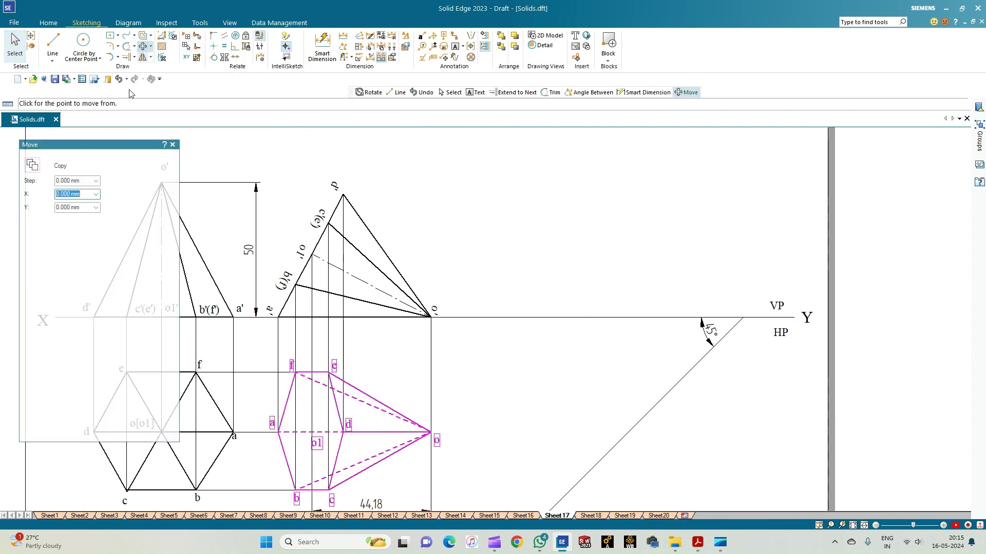
pyautogui.click(32, 164)
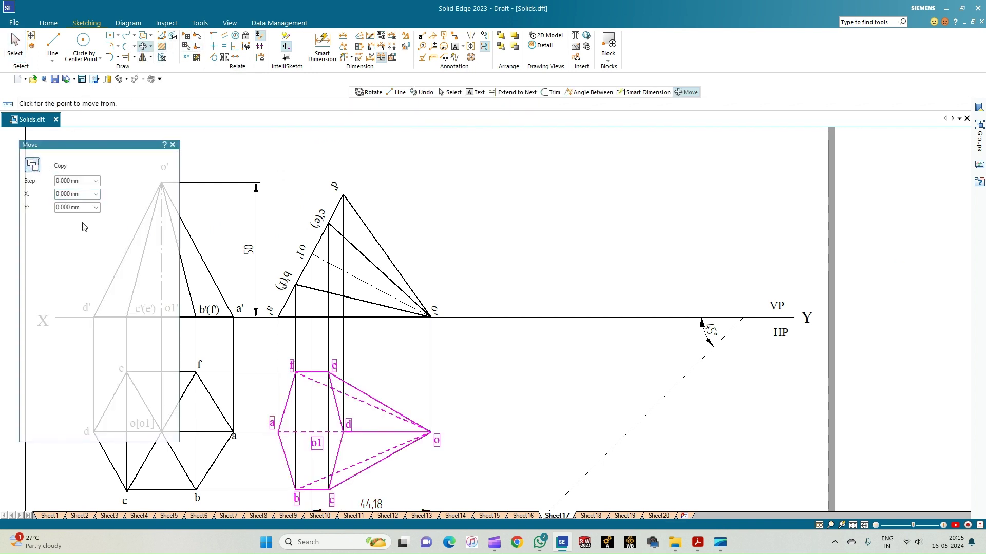
pyautogui.click(430, 432)
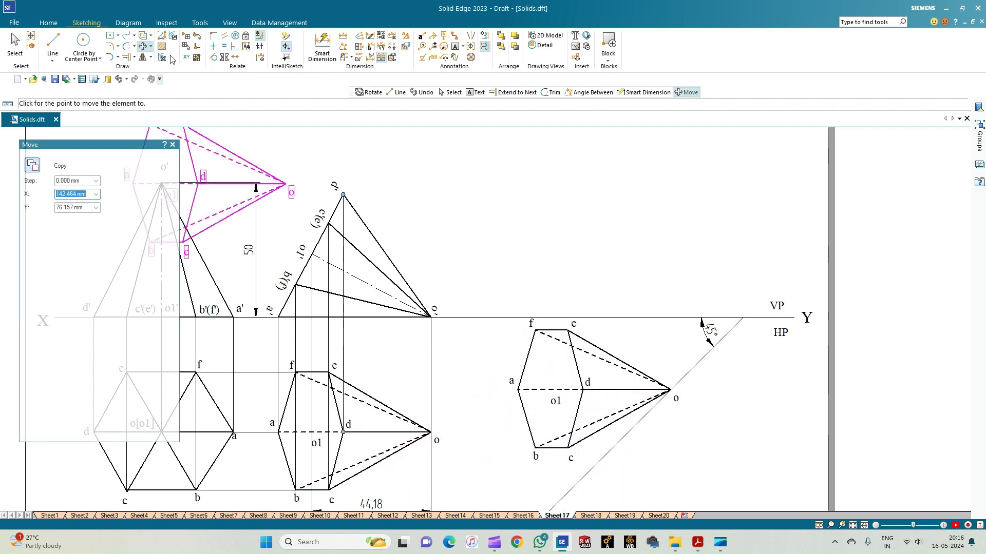
# Rotate the copied top view about apex o so that its axis lies along the 45° inclined line
pyautogui.click(150, 46)
pyautogui.click(371, 92)
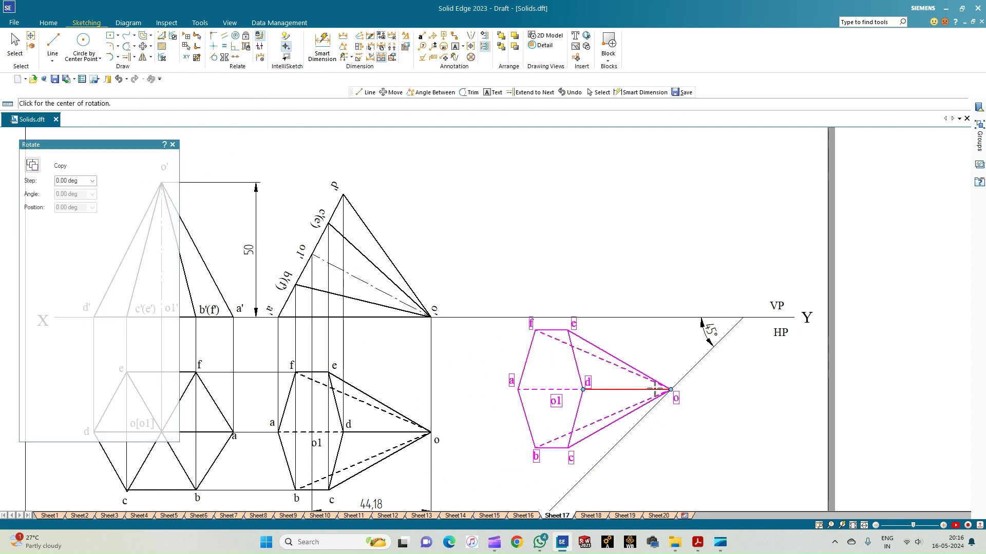
pyautogui.click(671, 390)
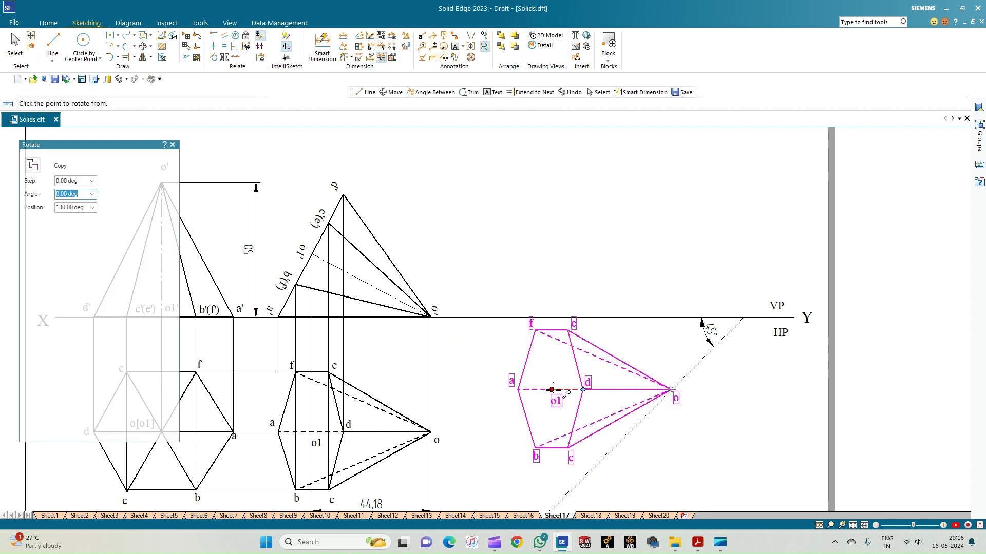
pyautogui.click(552, 390)
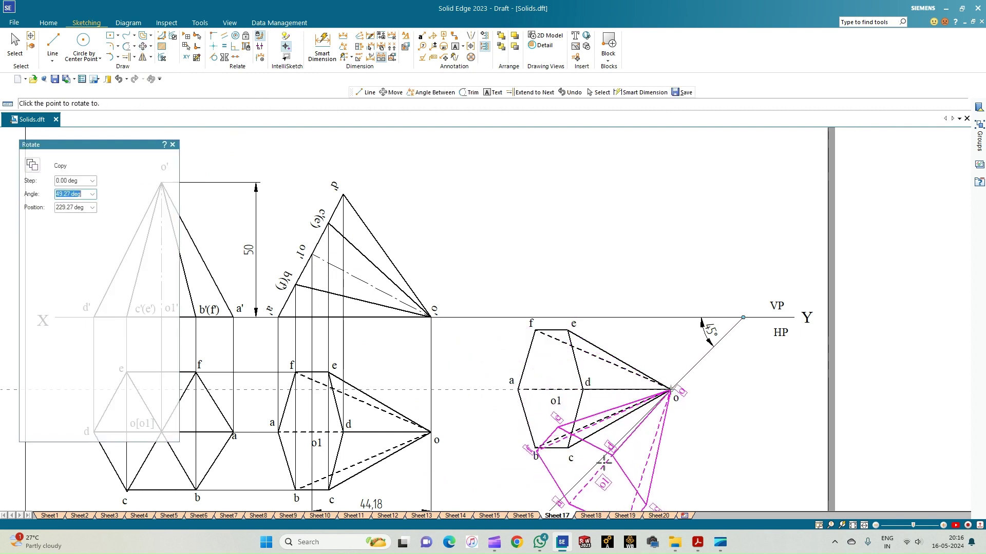
pyautogui.click(596, 458)
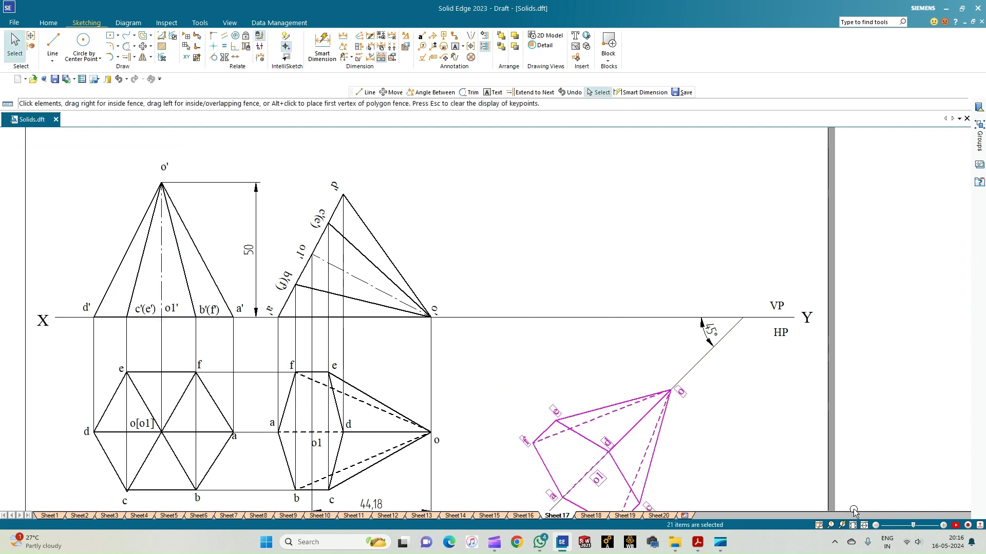
# Move the rotated top view, without copying, by its apex o up along the 45° line closer to XY
pyautogui.click(852, 526)
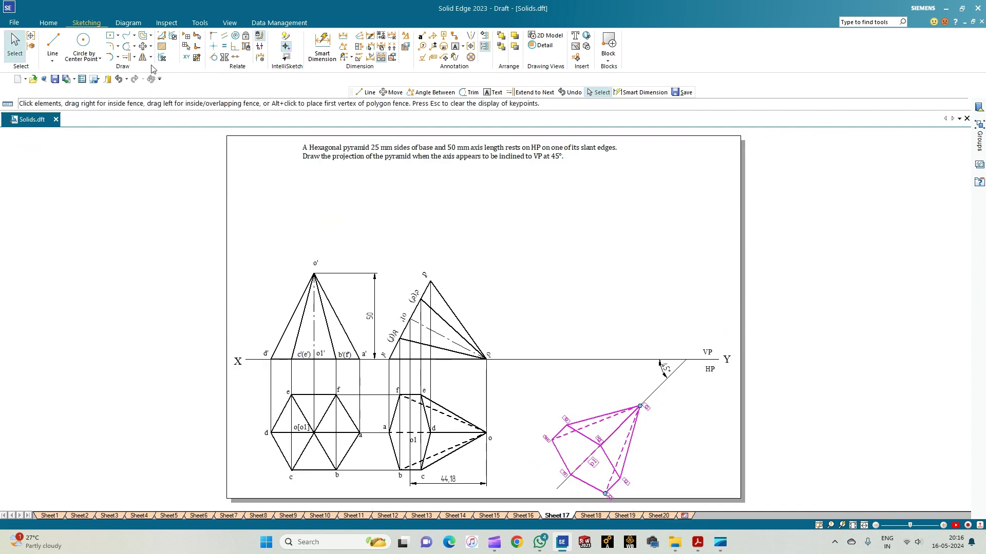
pyautogui.click(143, 46)
pyautogui.click(33, 165)
pyautogui.click(639, 406)
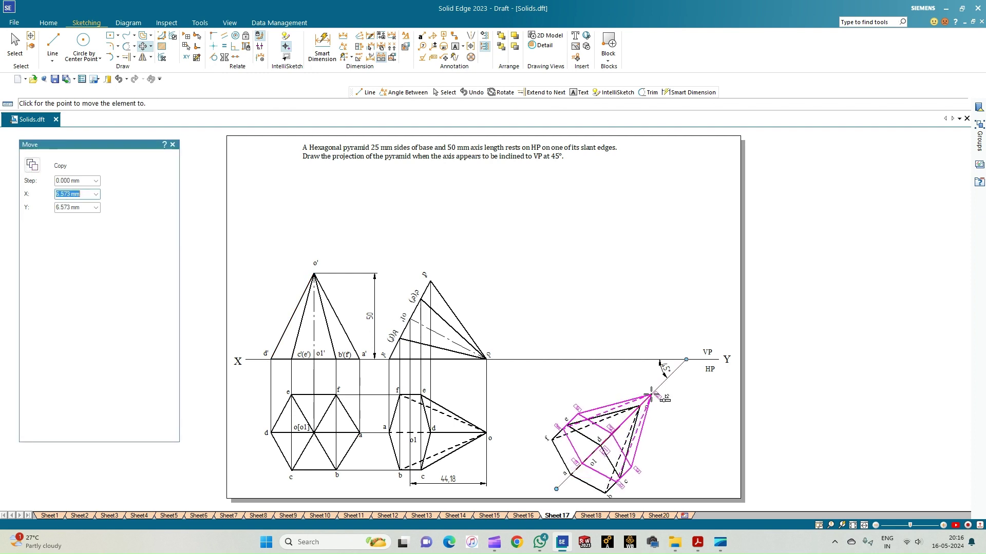
pyautogui.click(651, 395)
# Draw 0.13 mm wide continuous vertical projectors from o and a of the rotated top view up to the XY line
pyautogui.scroll(2, 712, 457)
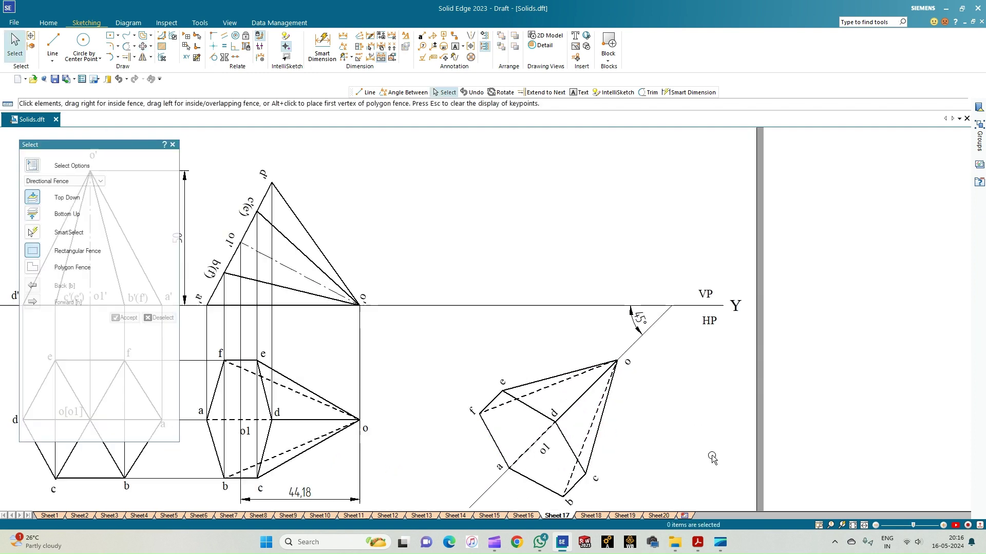
pyautogui.click(53, 44)
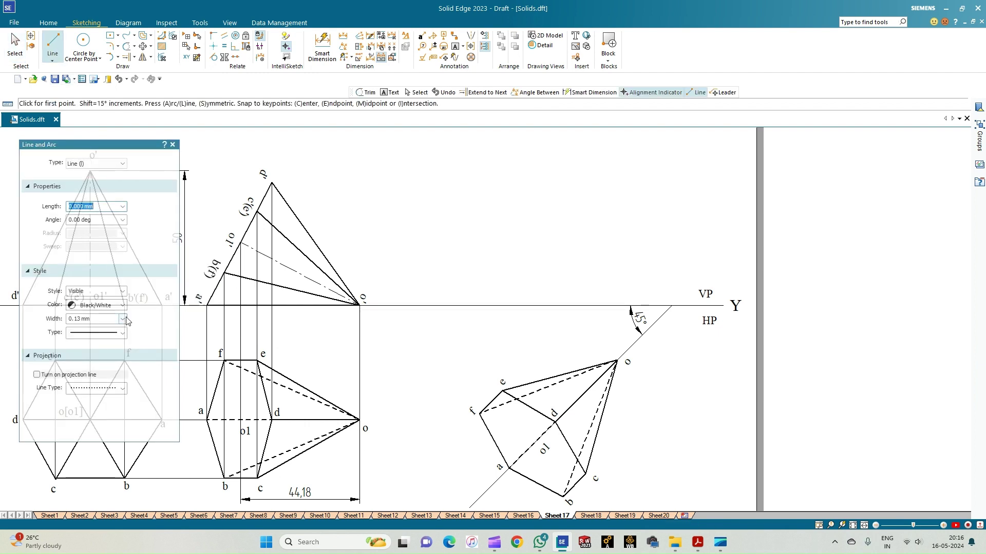
pyautogui.click(616, 361)
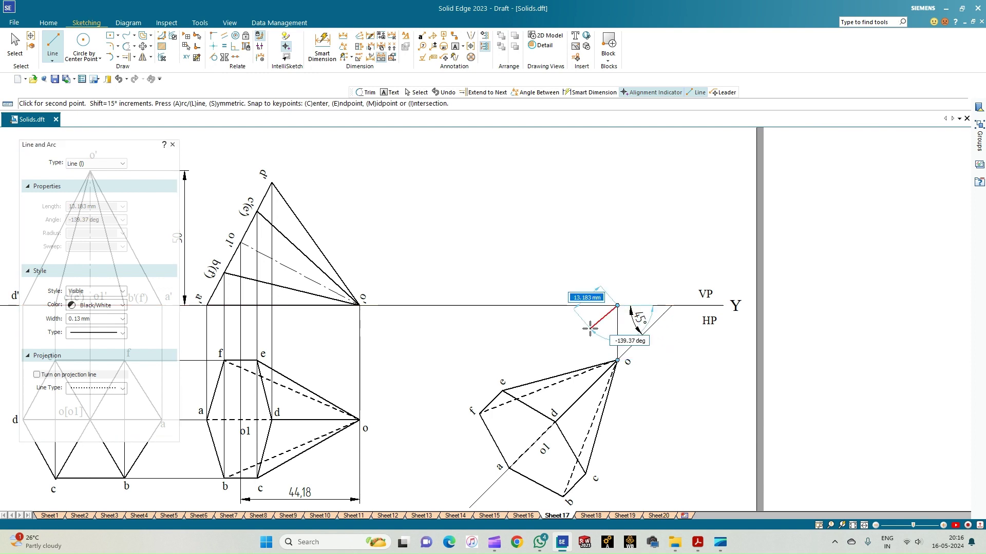
pyautogui.click(618, 306)
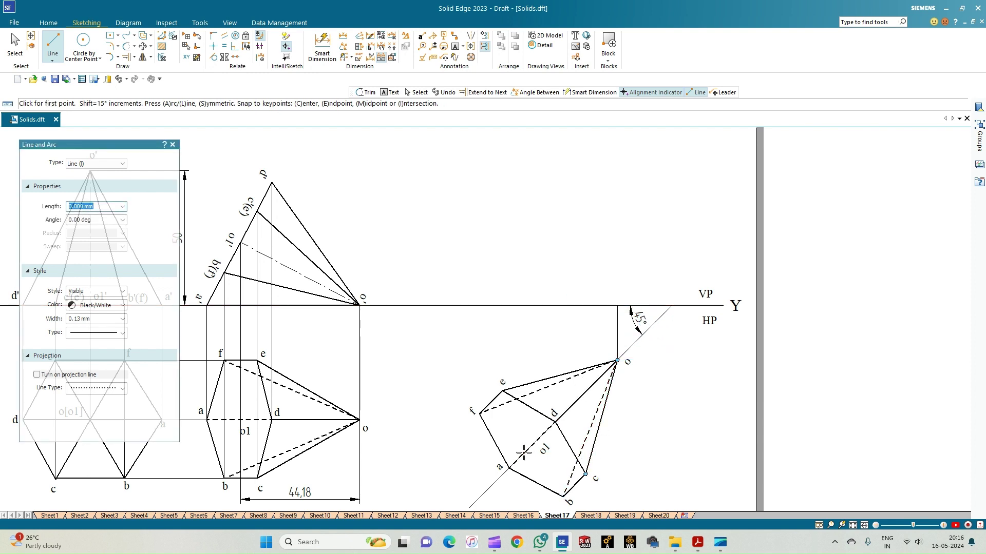
pyautogui.click(509, 468)
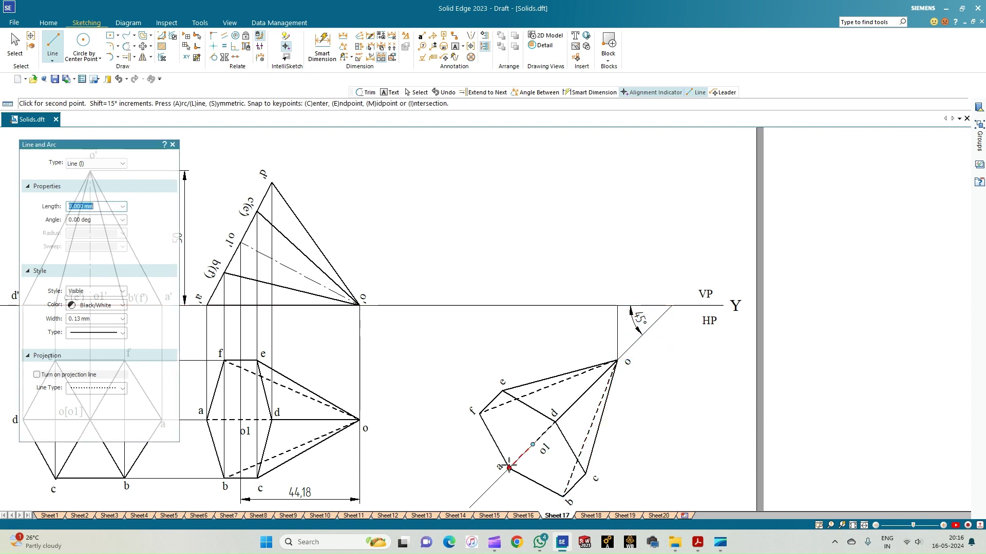
pyautogui.click(509, 306)
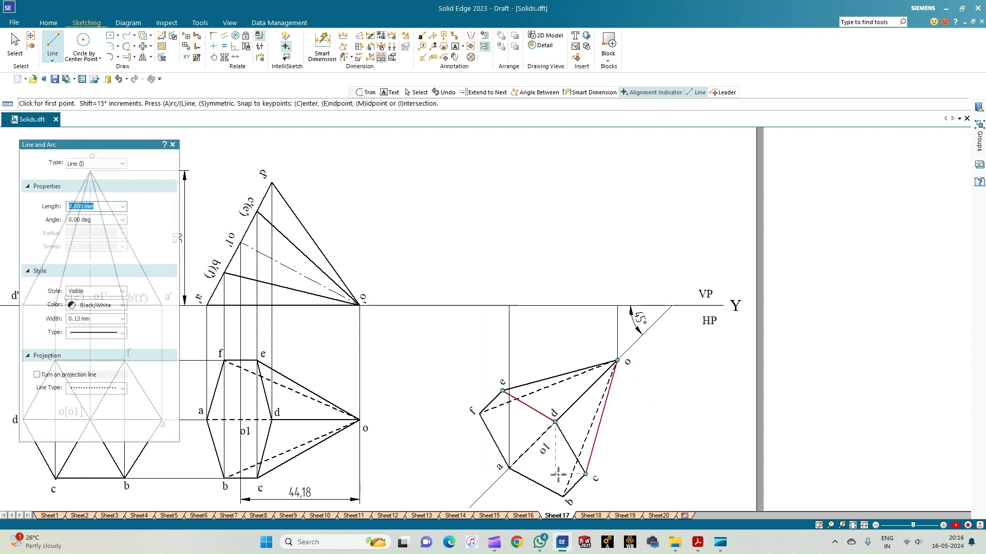
# Draw vertical projectors from b to about 81 mm, from c to the level of c'(e'), and from d to the level of d'
pyautogui.click(562, 497)
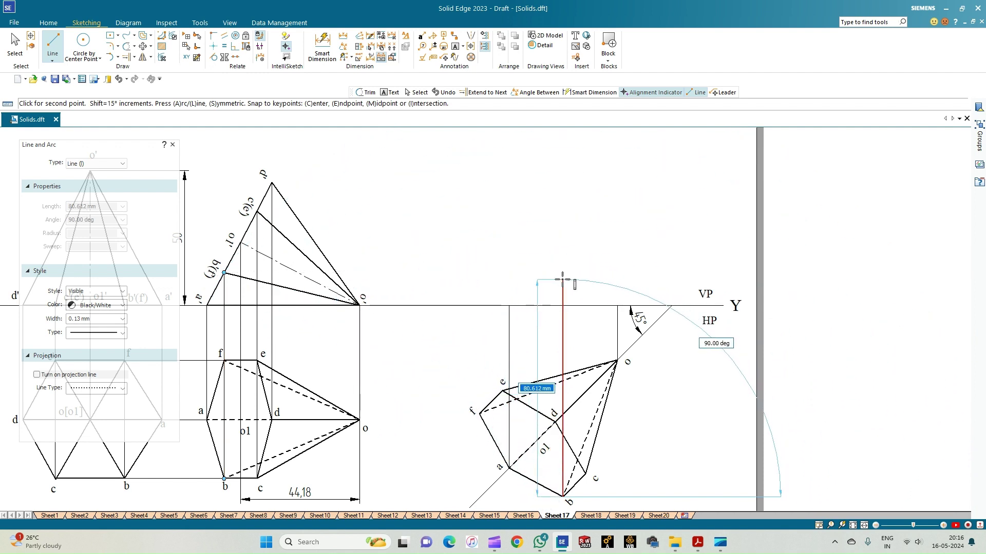
pyautogui.click(562, 280)
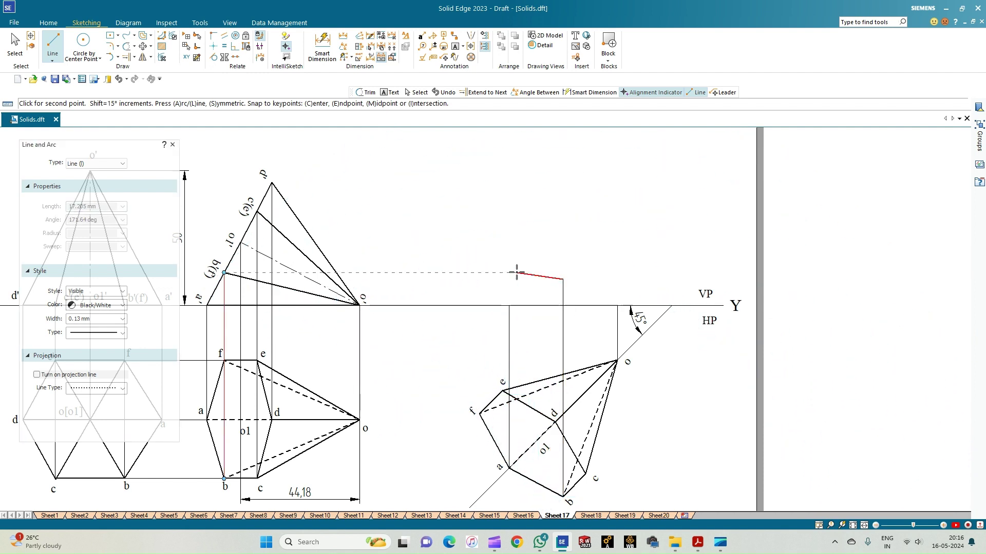
pyautogui.click(586, 474)
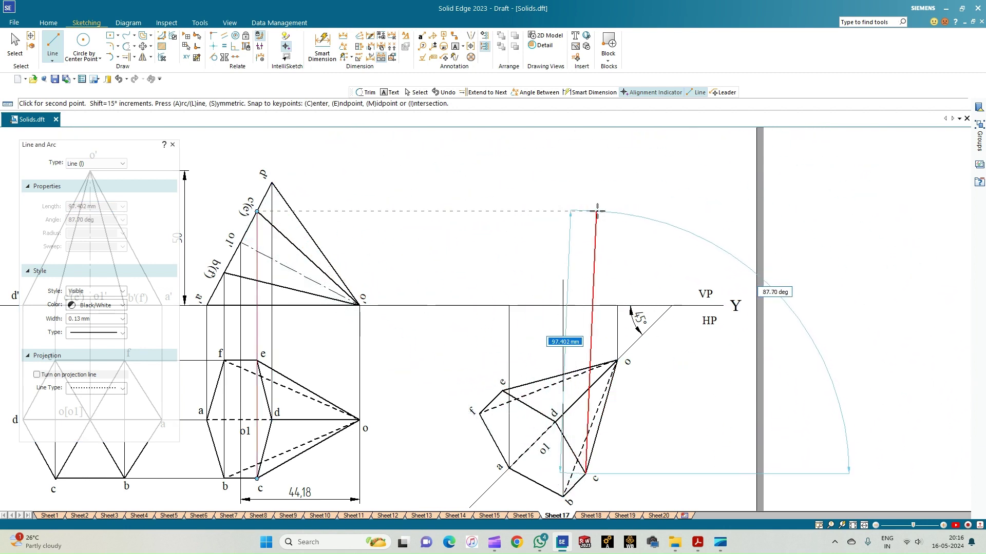
pyautogui.click(585, 211)
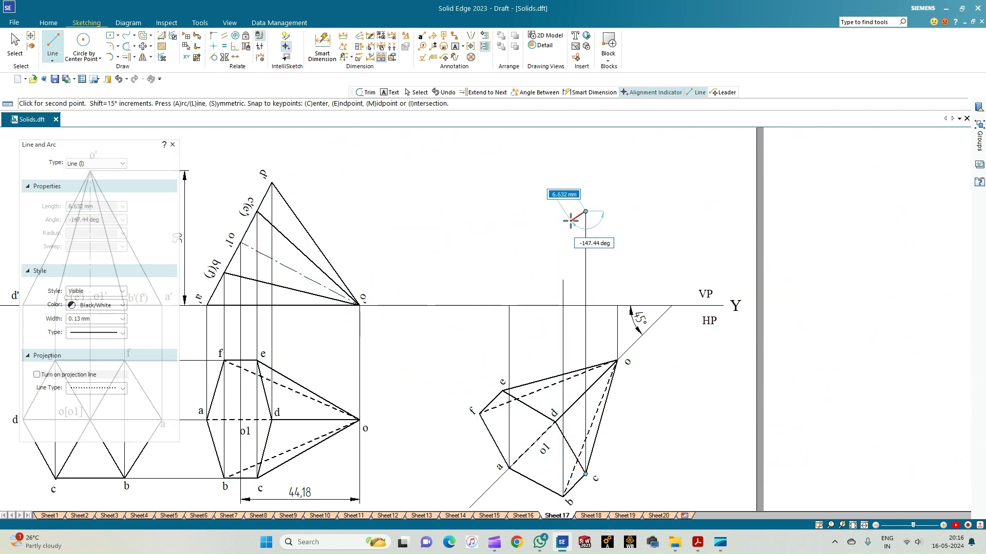
pyautogui.click(555, 422)
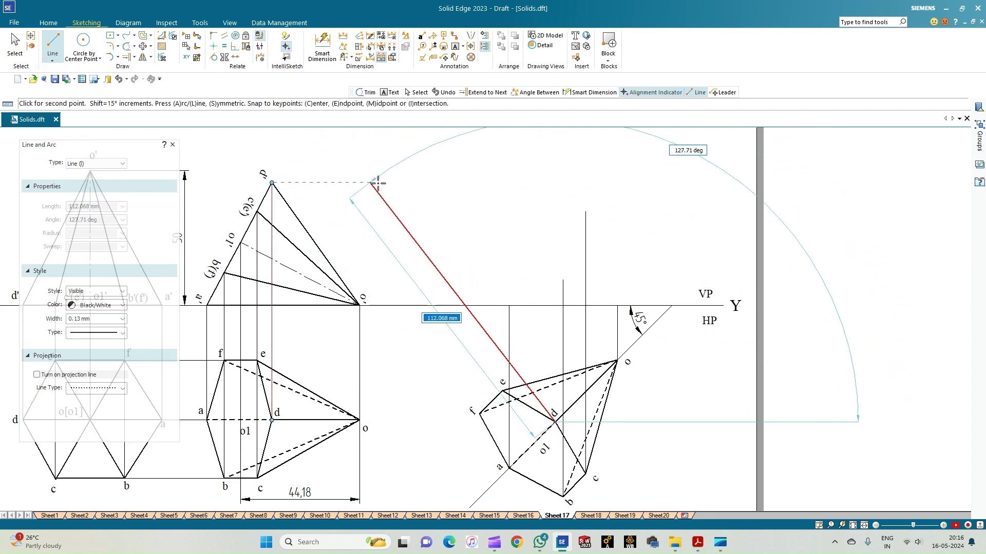
pyautogui.click(555, 183)
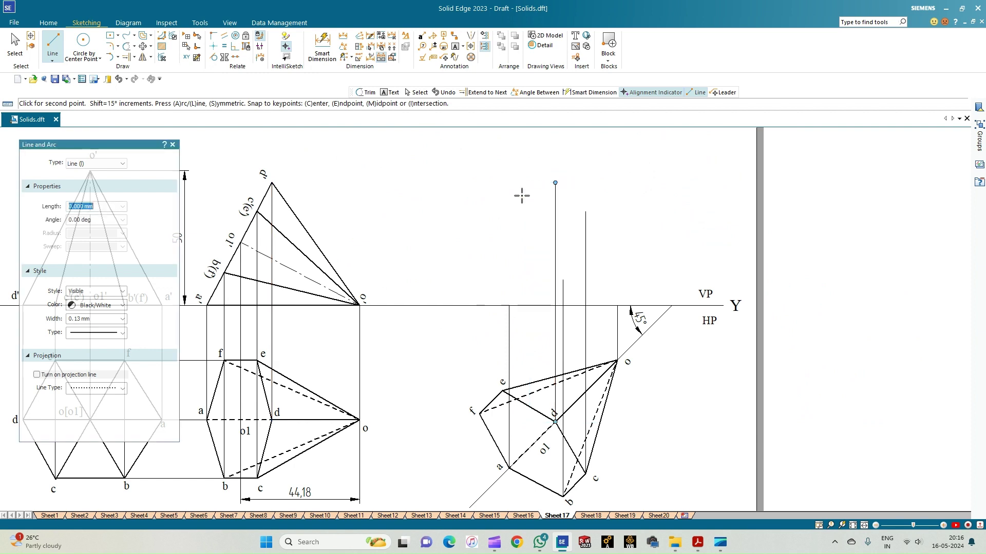
pyautogui.click(508, 469)
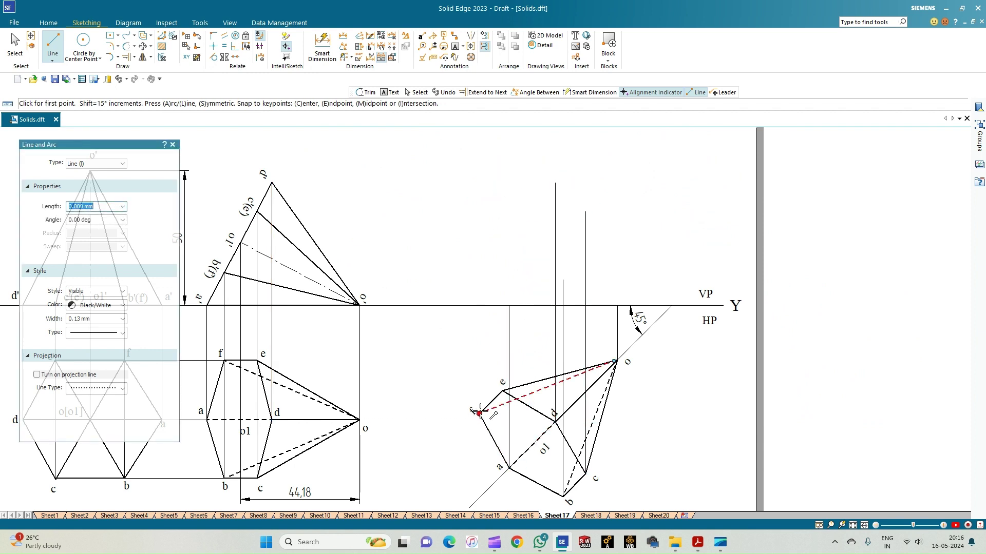
# Draw vertical projectors from f up to the level of b'(f') and from e up to the level of c'(e')
pyautogui.click(479, 413)
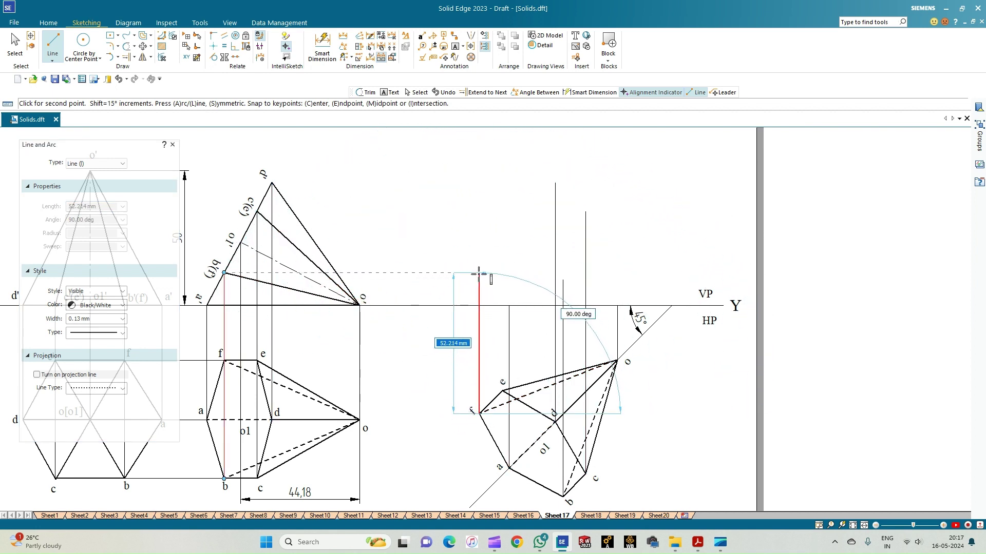
pyautogui.click(479, 273)
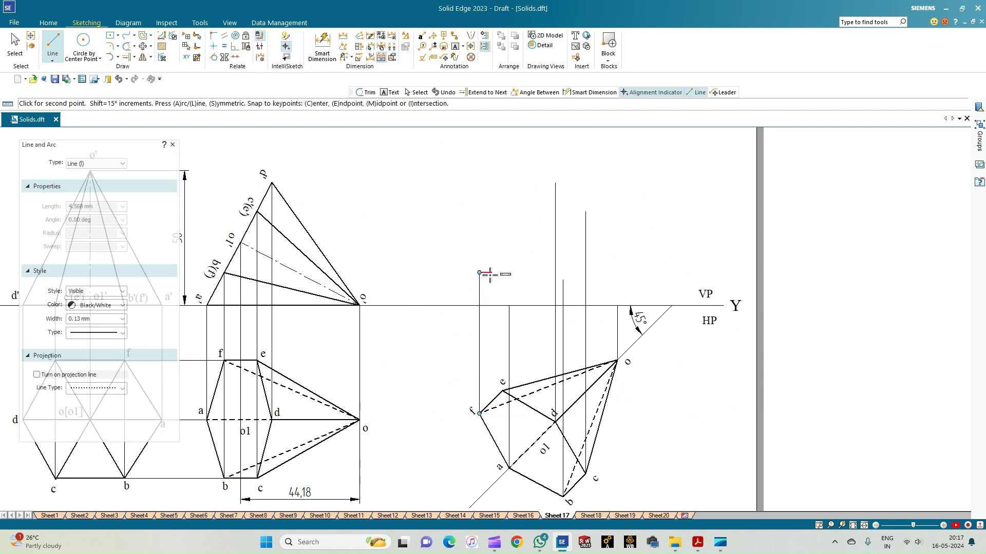
pyautogui.click(502, 391)
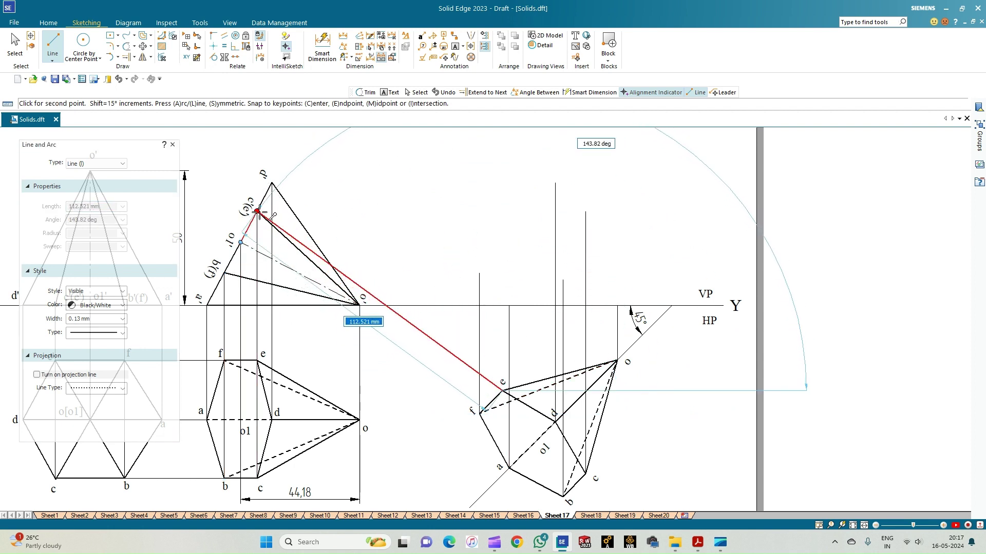
pyautogui.click(503, 209)
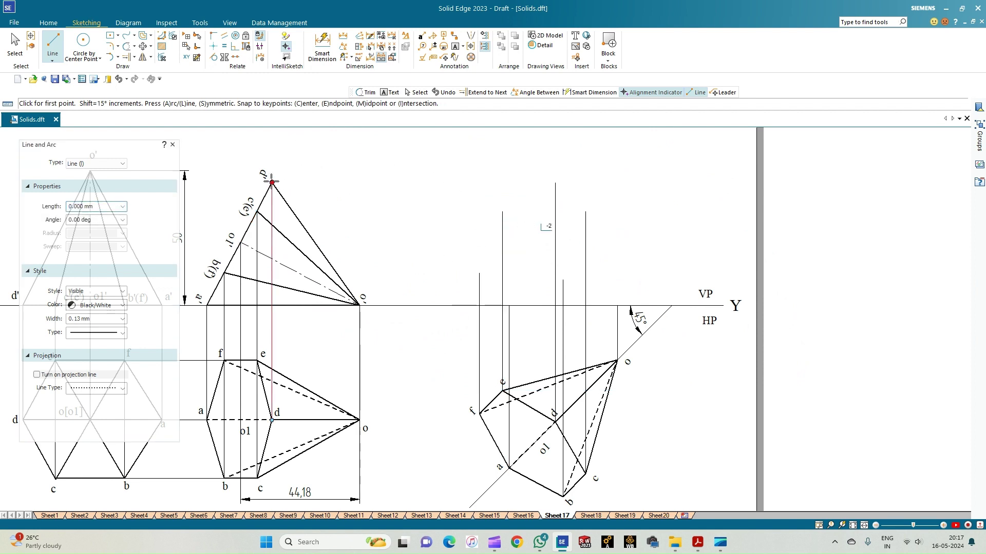
# Draw horizontal projectors from d' to the projector of d and from c'(e') to the projector of c
pyautogui.click(555, 182)
pyautogui.rightClick(530, 215)
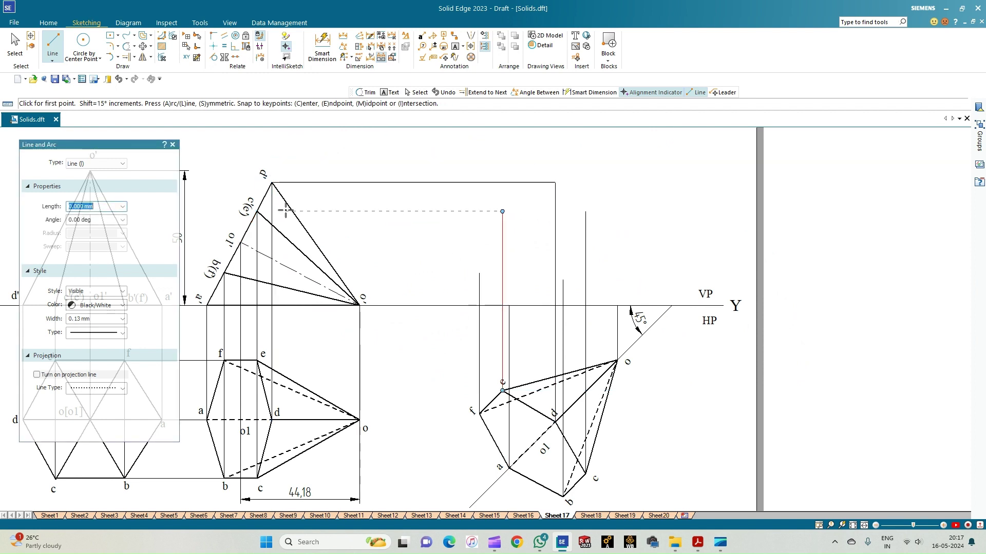
pyautogui.click(257, 211)
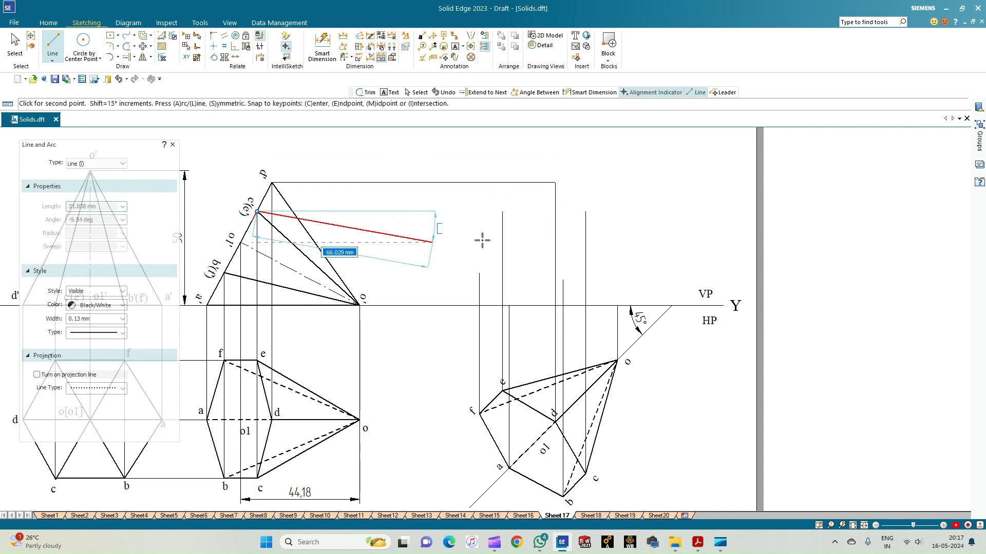
pyautogui.click(584, 212)
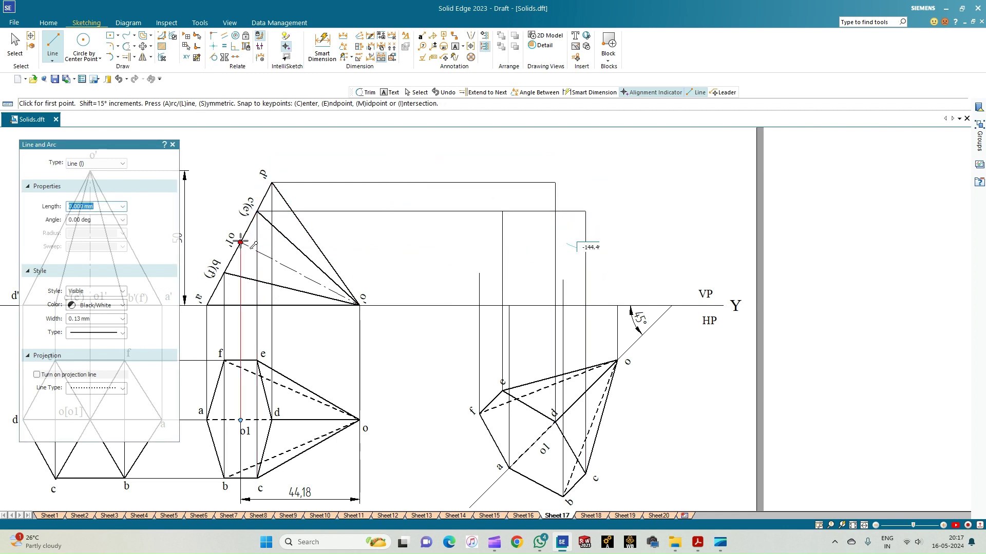
# Draw a horizontal projector from b'(f') to above b and extend the vertical projector of b up to it
pyautogui.click(224, 273)
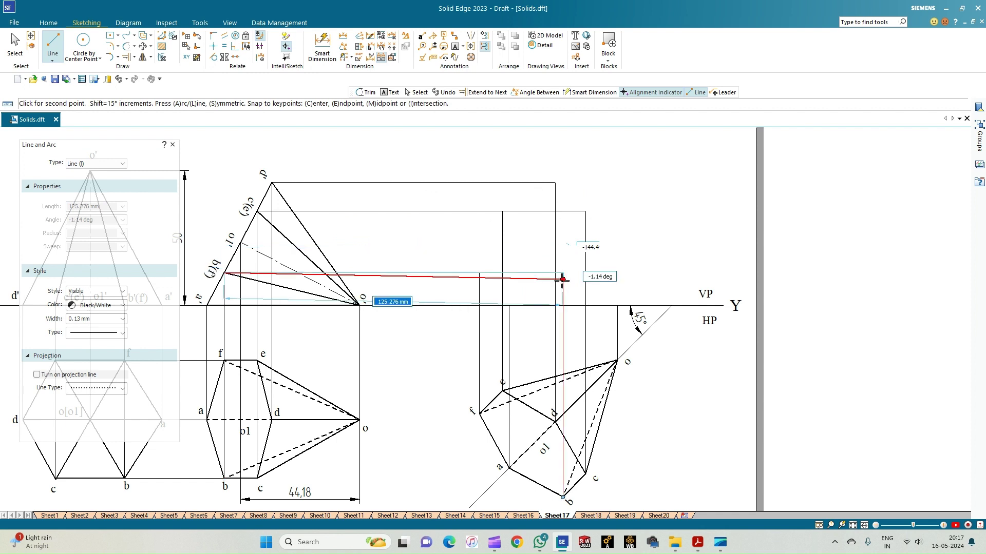
pyautogui.click(563, 273)
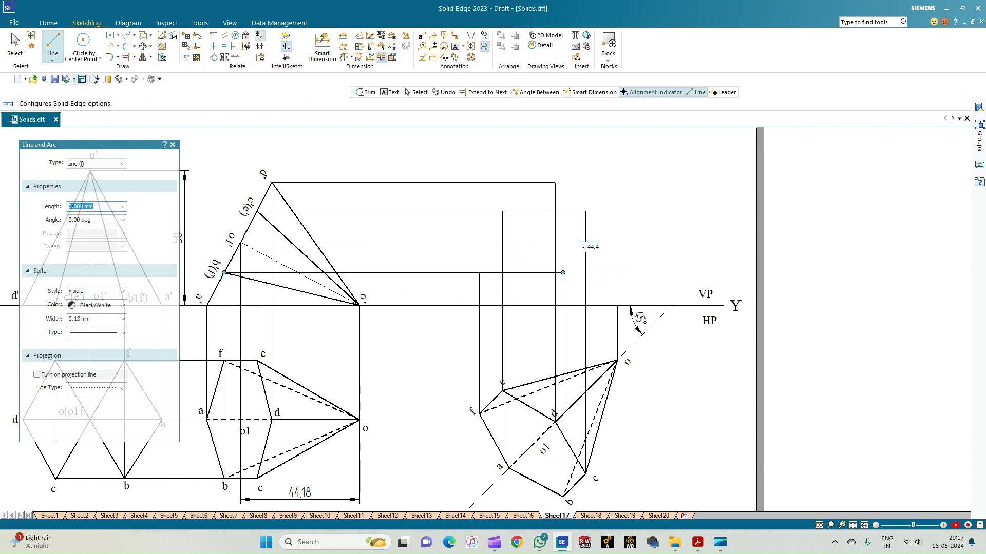
pyautogui.click(125, 57)
pyautogui.click(563, 291)
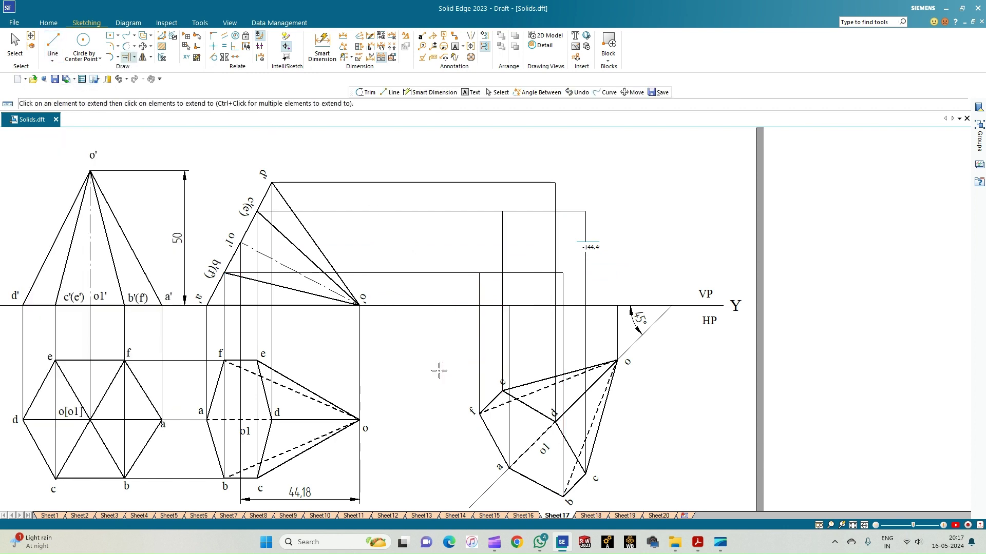
# Draw a vertical projector from o1 in the rotated top view up to the o1' level and a horizontal projector across to o1'
pyautogui.click(52, 41)
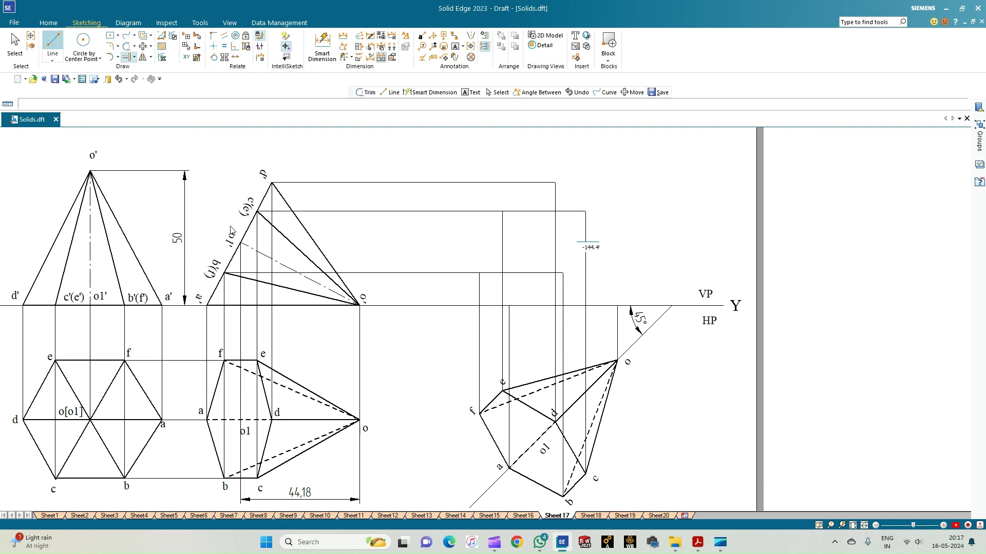
pyautogui.click(533, 445)
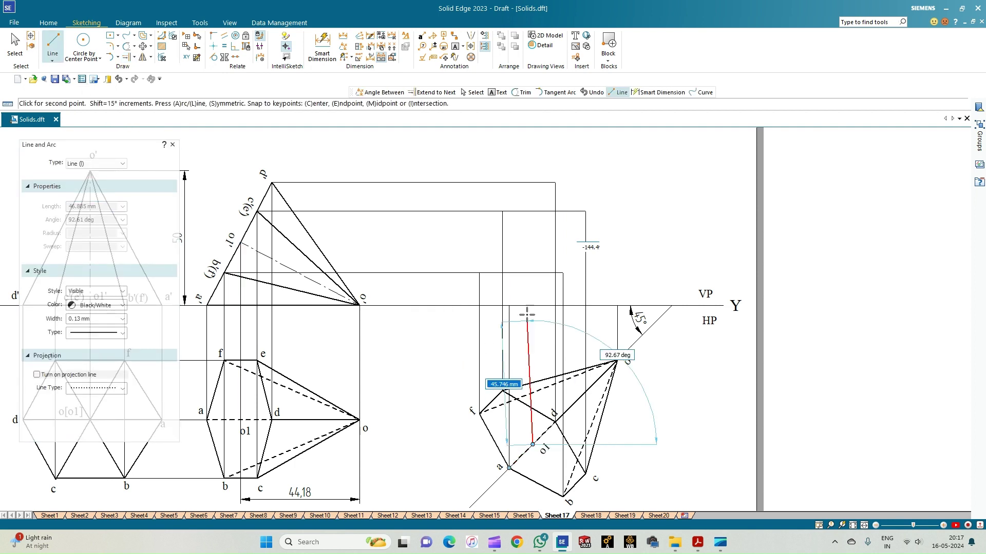
pyautogui.click(533, 242)
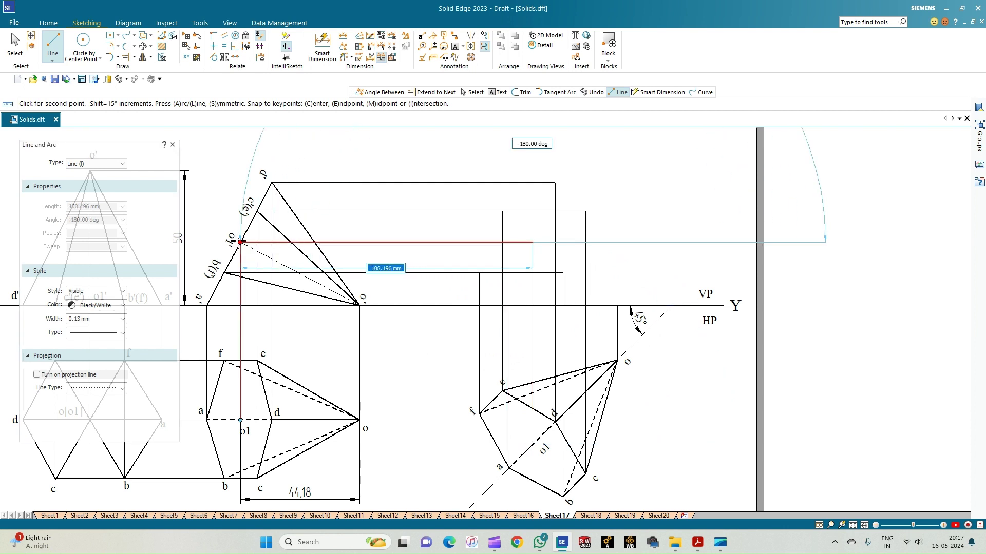
pyautogui.click(241, 241)
pyautogui.rightClick(212, 200)
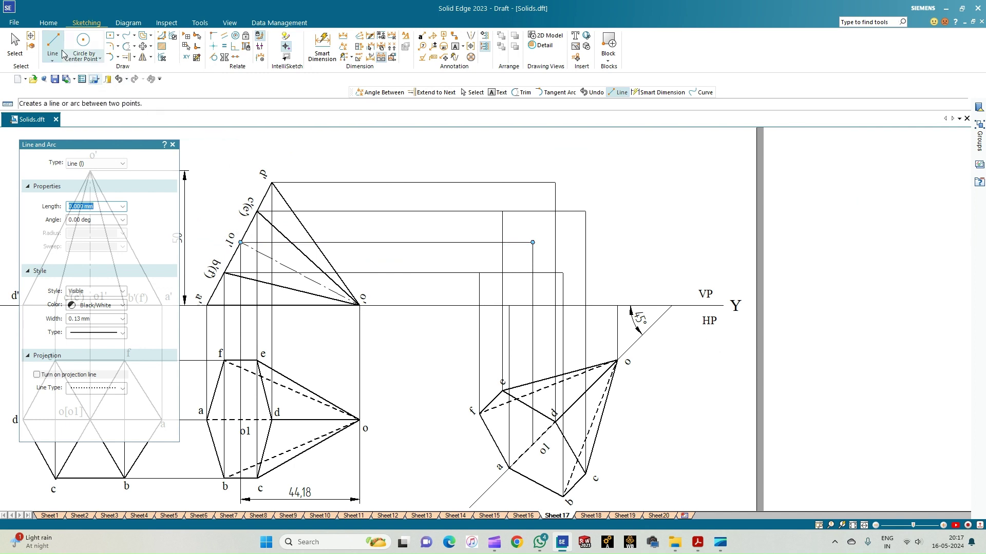
# Outline the base hexagon of the final front view through the projector intersections with 0.50 mm wide continuous lines
pyautogui.click(123, 319)
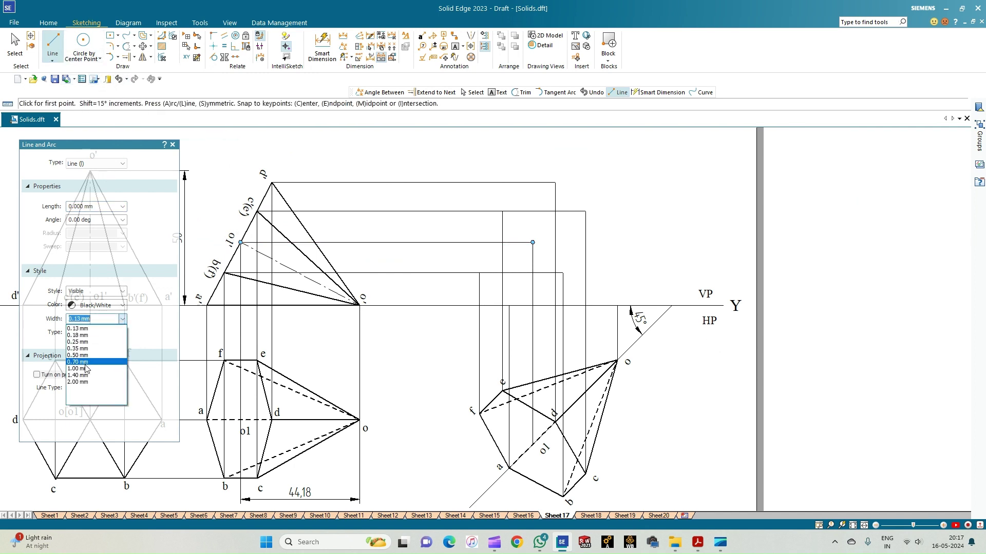
pyautogui.click(86, 361)
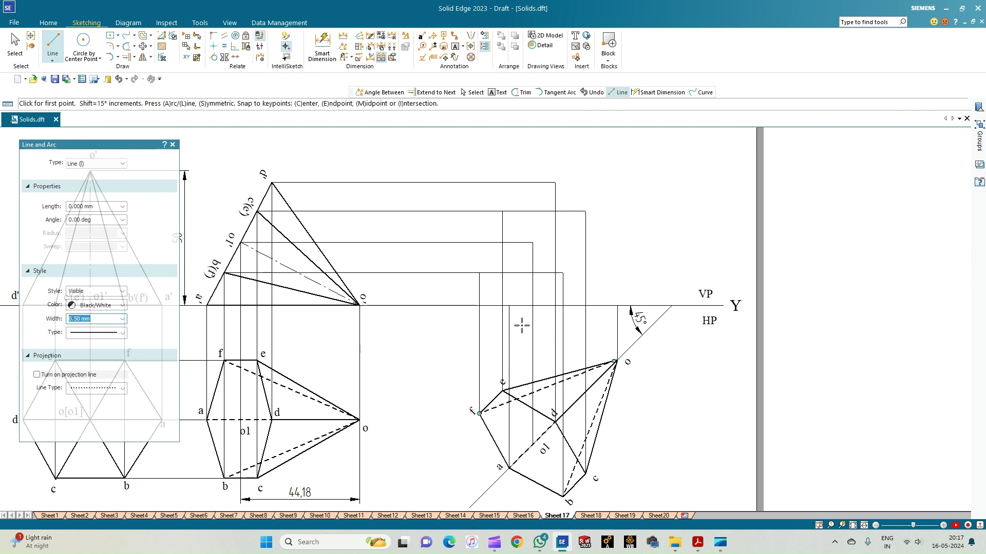
pyautogui.click(509, 306)
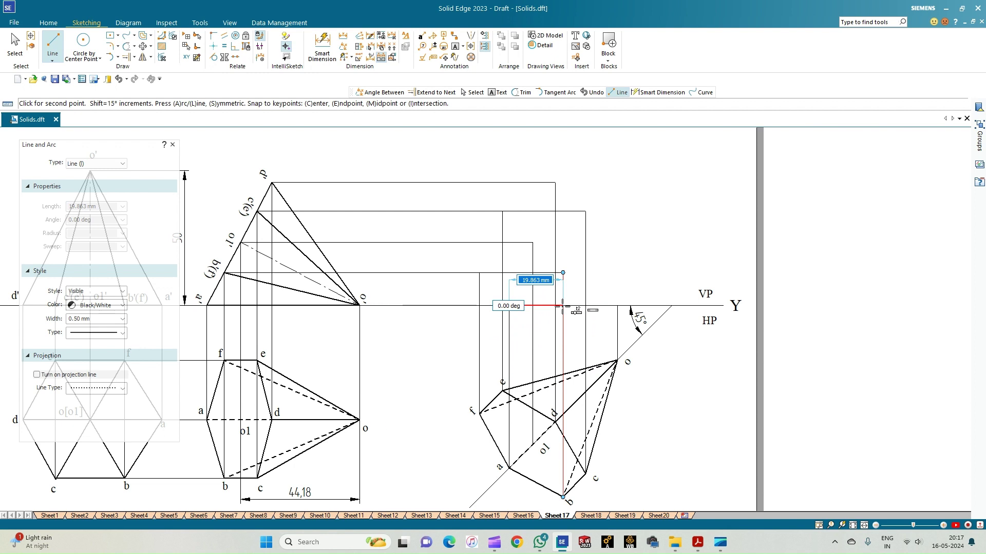
pyautogui.click(563, 272)
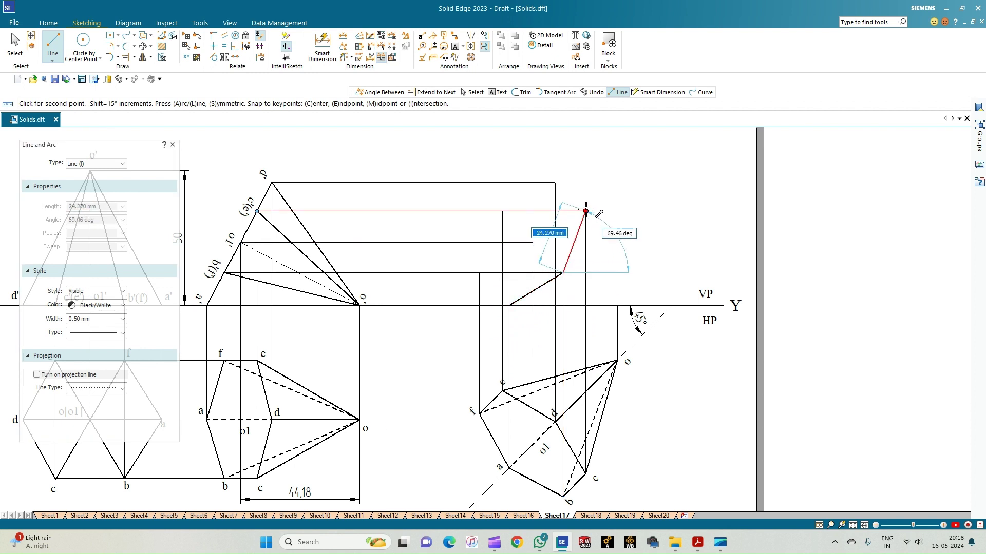
pyautogui.click(586, 211)
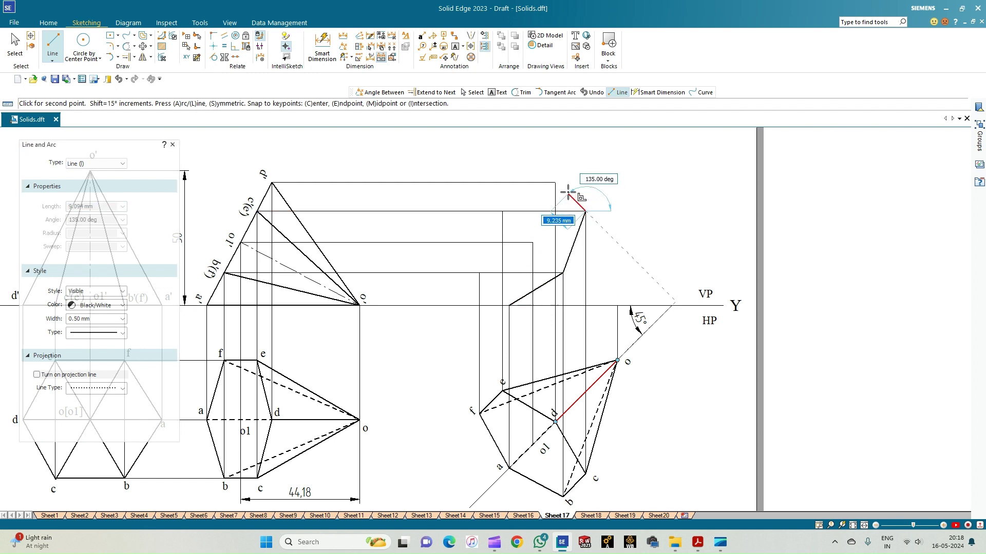
pyautogui.click(555, 183)
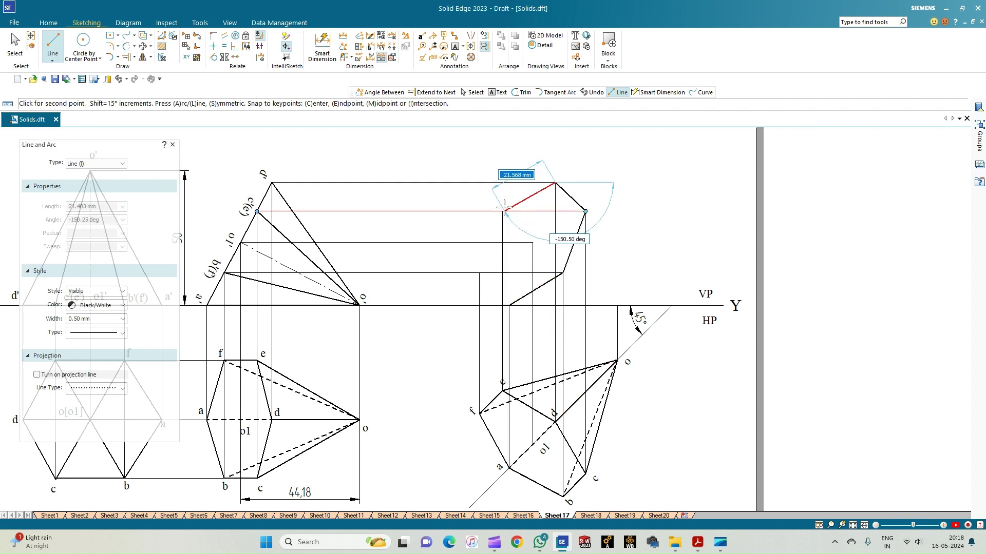
pyautogui.click(503, 213)
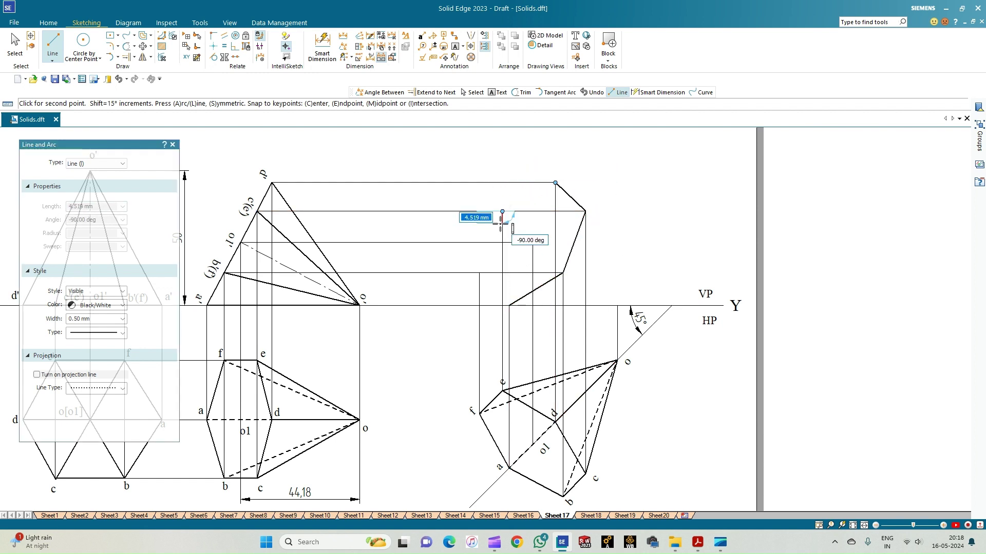
pyautogui.click(479, 273)
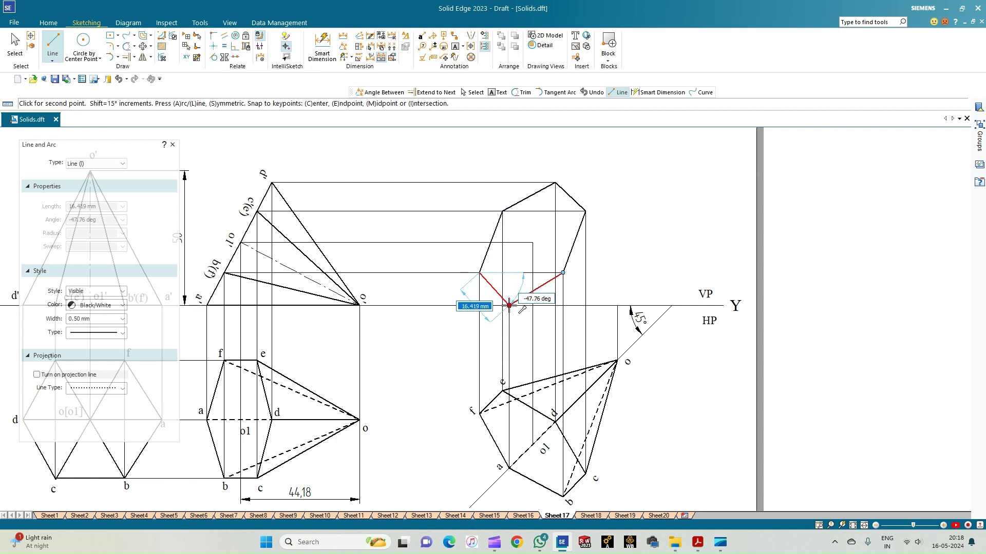
pyautogui.click(509, 306)
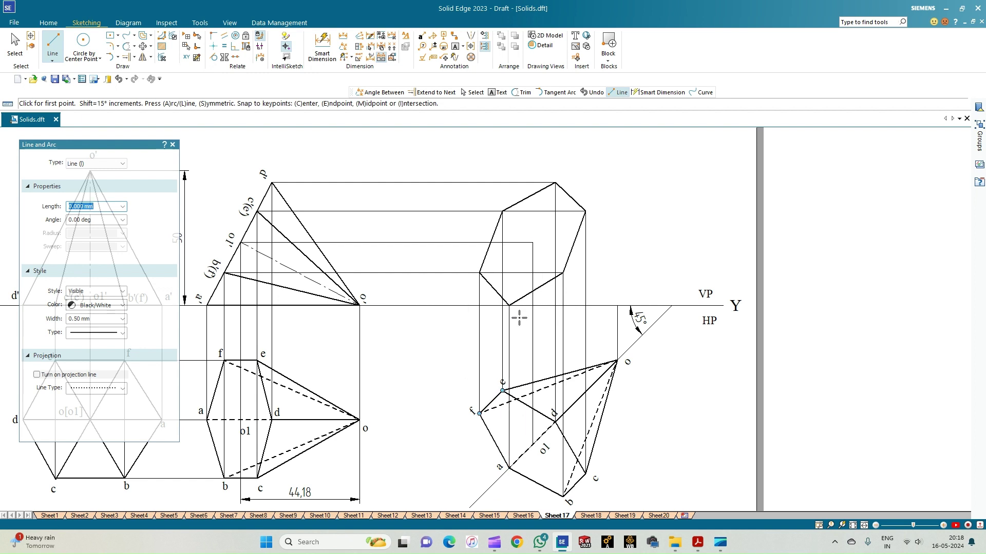
# Draw the visible slant edges from base corners a', b' and c' to the apex o' on the XY line
pyautogui.click(509, 306)
pyautogui.click(617, 361)
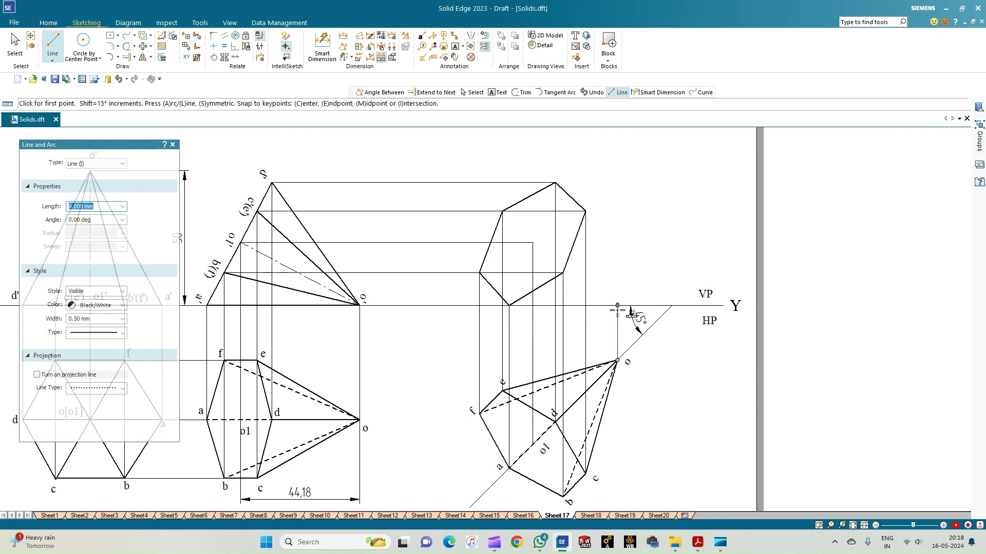
pyautogui.click(509, 306)
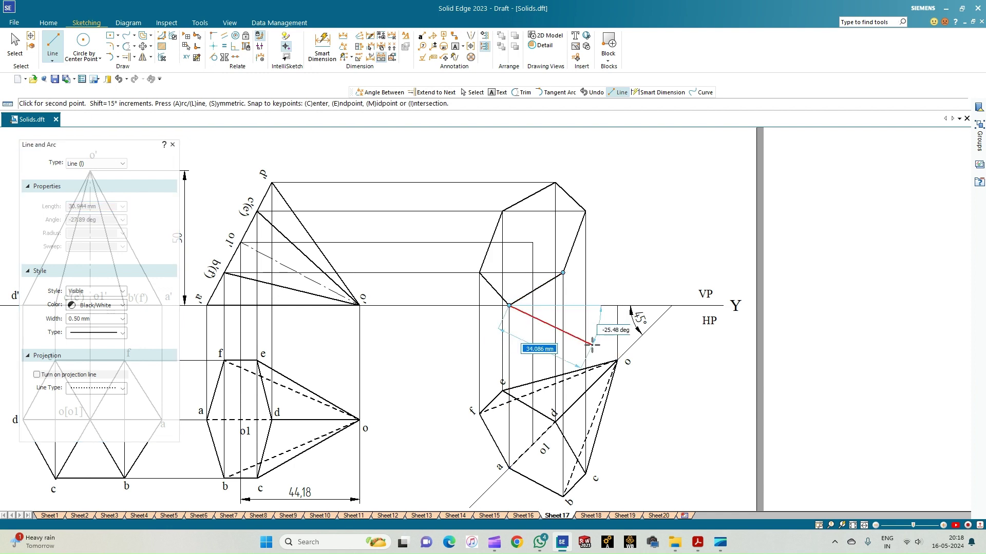
pyautogui.click(617, 305)
pyautogui.rightClick(596, 287)
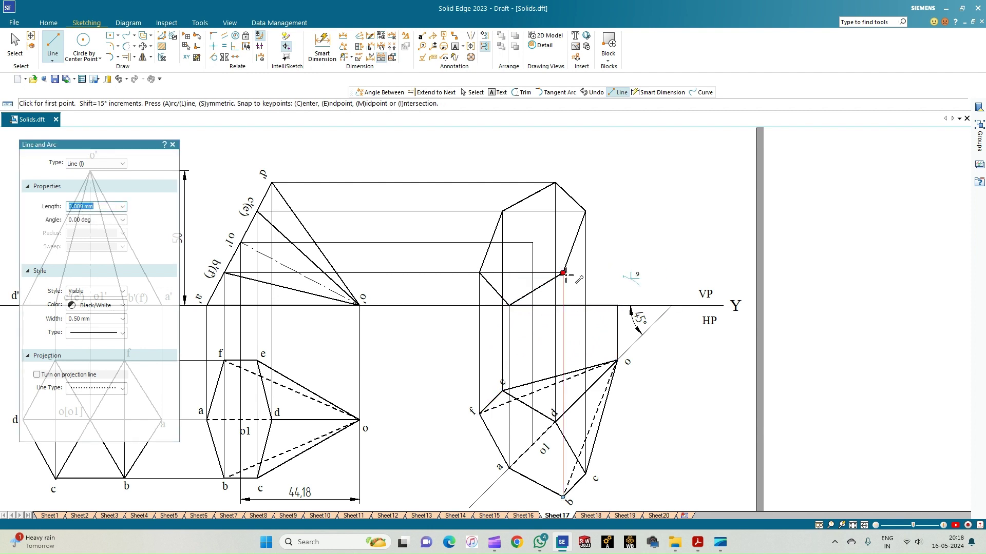
pyautogui.click(564, 273)
pyautogui.click(618, 305)
pyautogui.rightClick(611, 247)
pyautogui.click(586, 210)
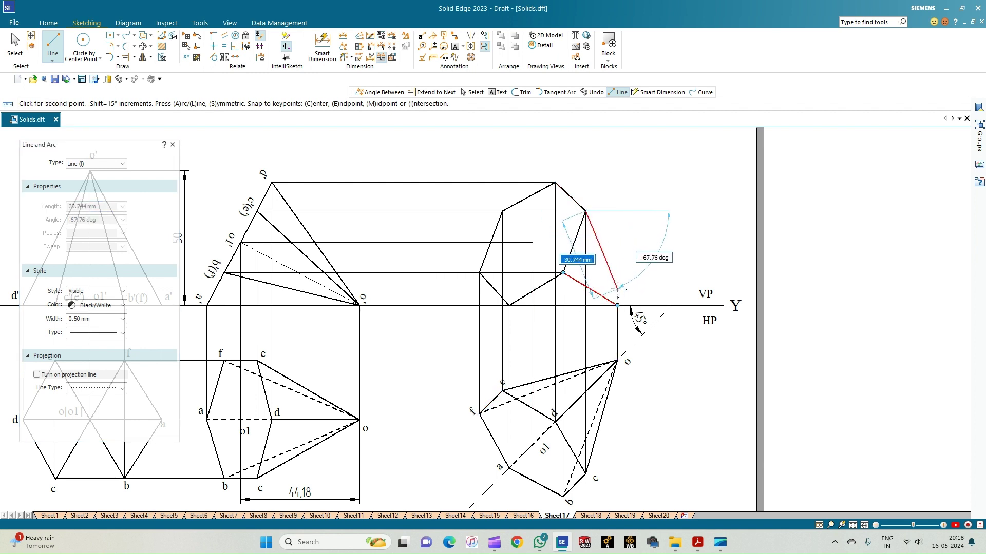
pyautogui.click(618, 305)
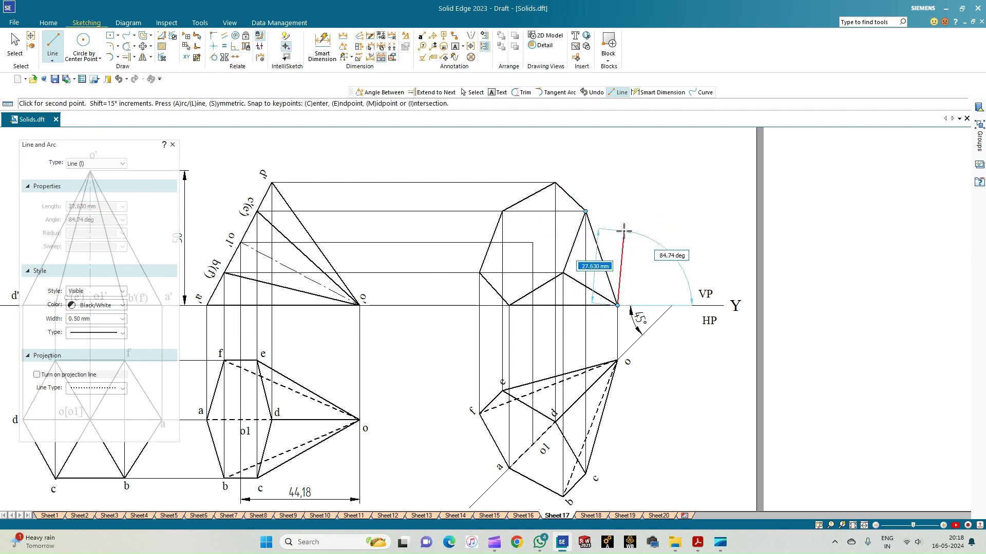
pyautogui.rightClick(622, 254)
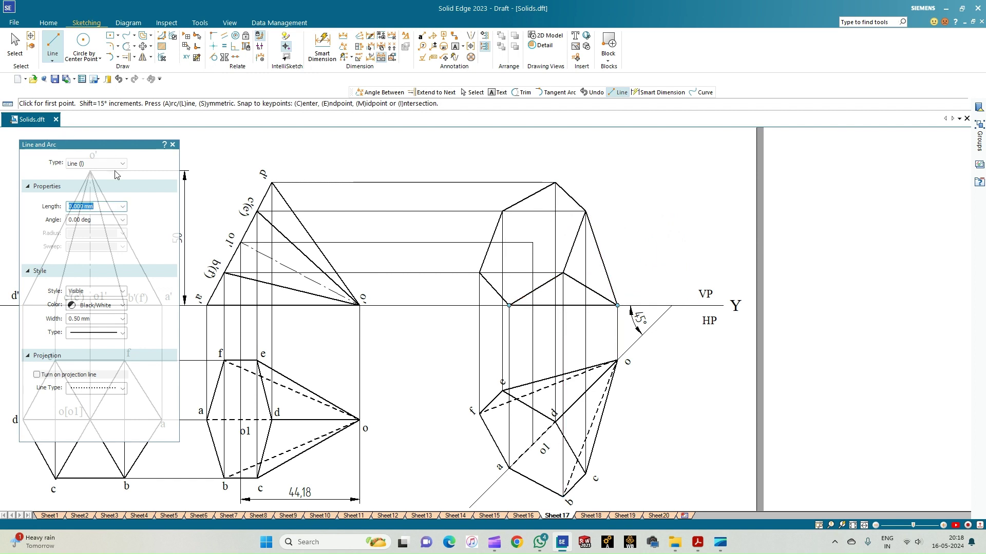
# Draw the hidden slant edges from base corners d', e' and f' to the apex o' with dashed lines
pyautogui.click(123, 333)
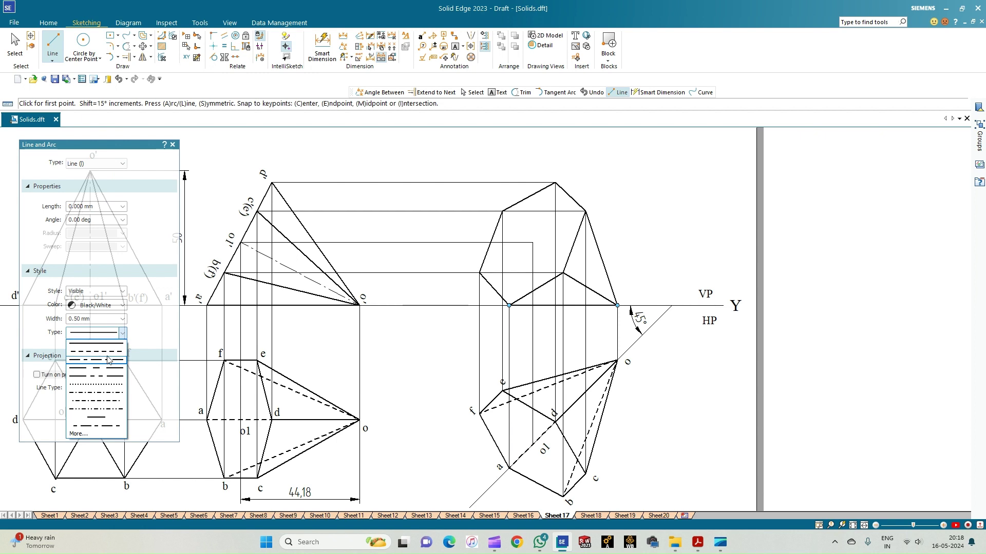
pyautogui.click(106, 361)
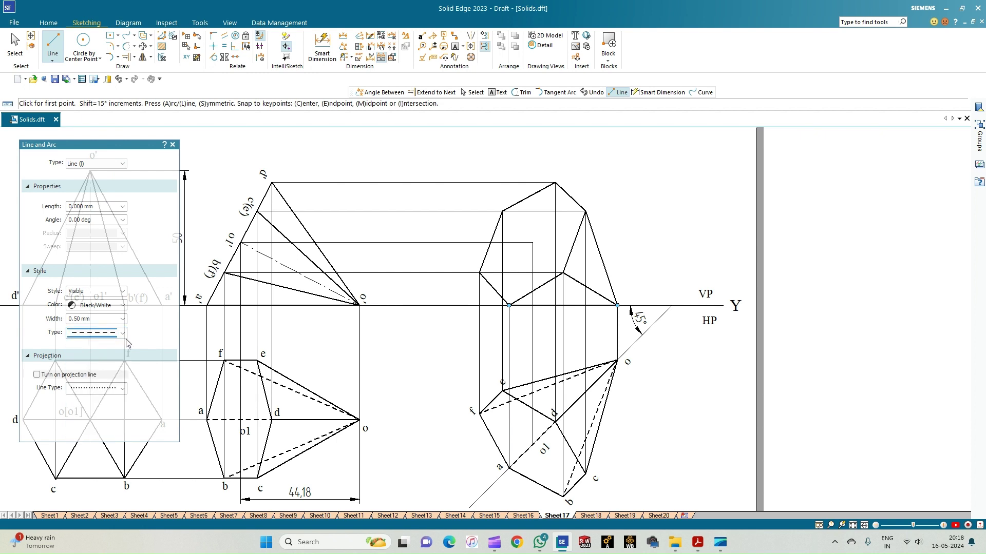
pyautogui.click(555, 182)
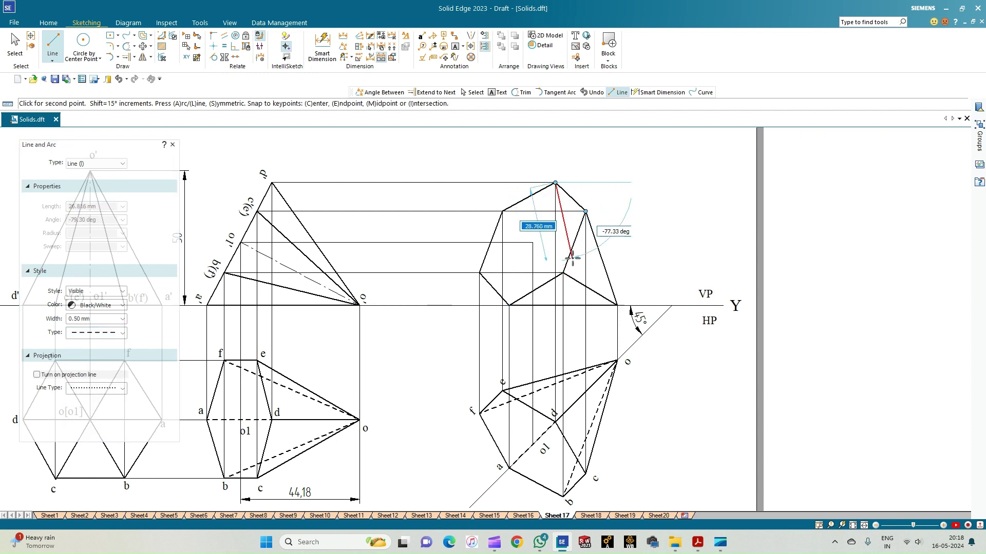
pyautogui.click(618, 306)
pyautogui.click(502, 211)
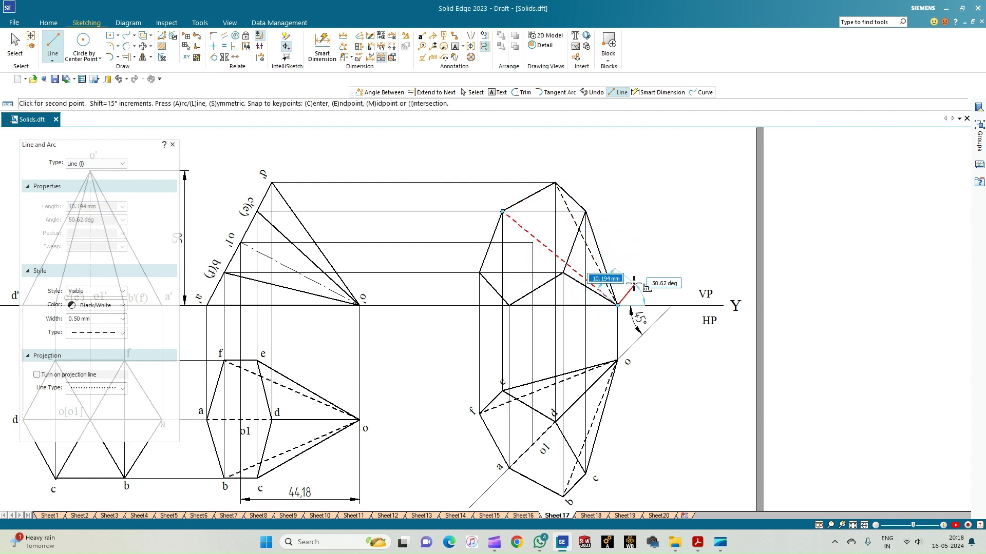
pyautogui.click(618, 306)
pyautogui.click(480, 273)
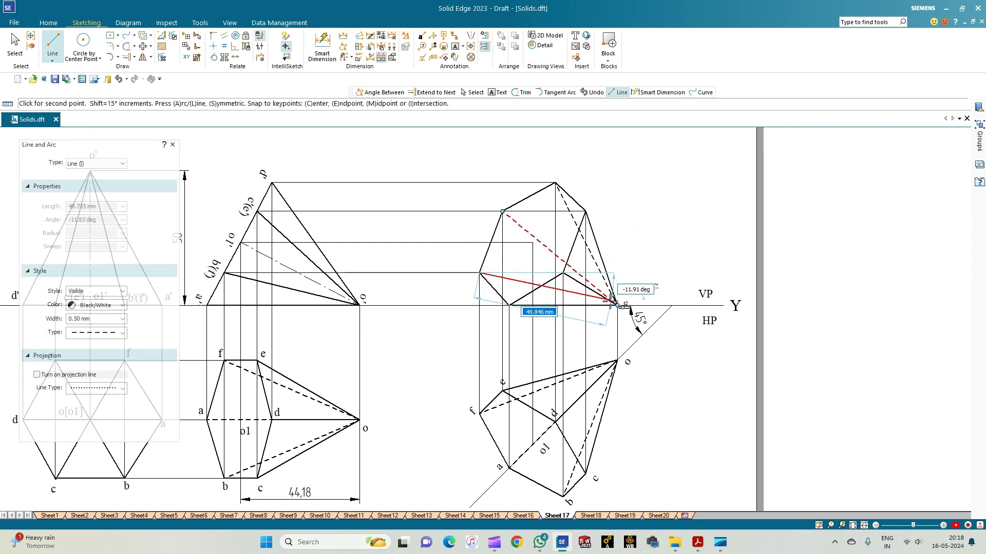
pyautogui.click(618, 306)
pyautogui.rightClick(647, 262)
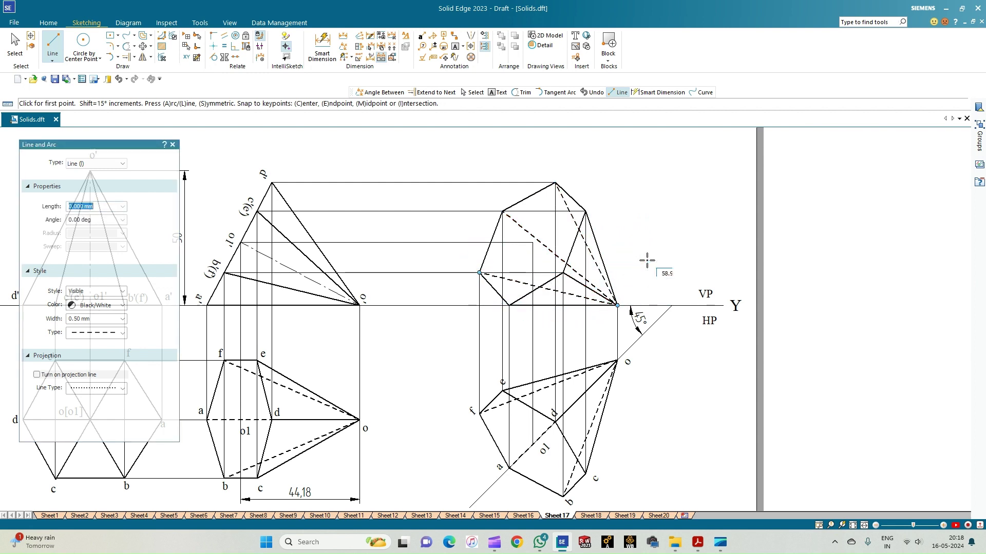
# Draw the pyramid's axis from o1' to the apex o' as a 0.13 mm wide dash-dot line
pyautogui.click(123, 319)
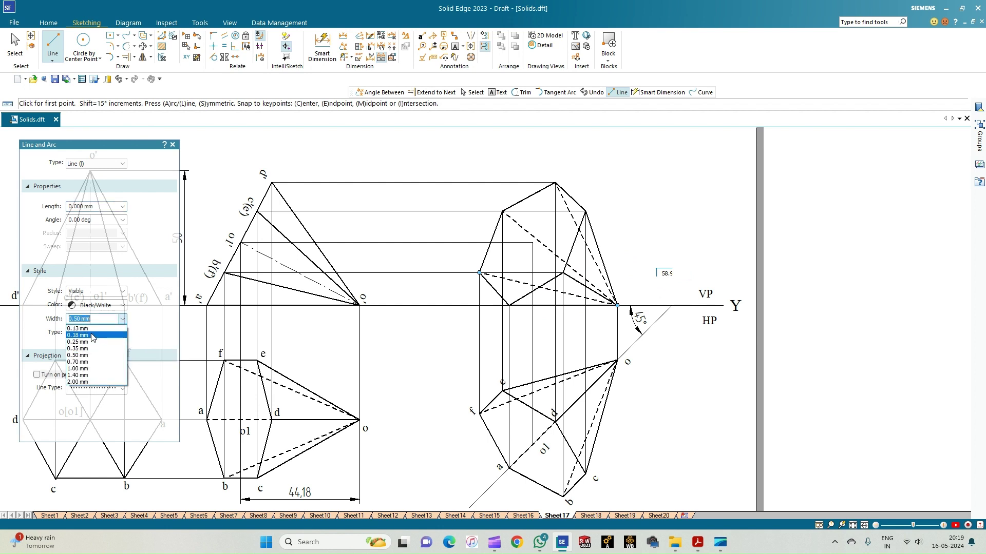
pyautogui.click(91, 329)
pyautogui.click(127, 336)
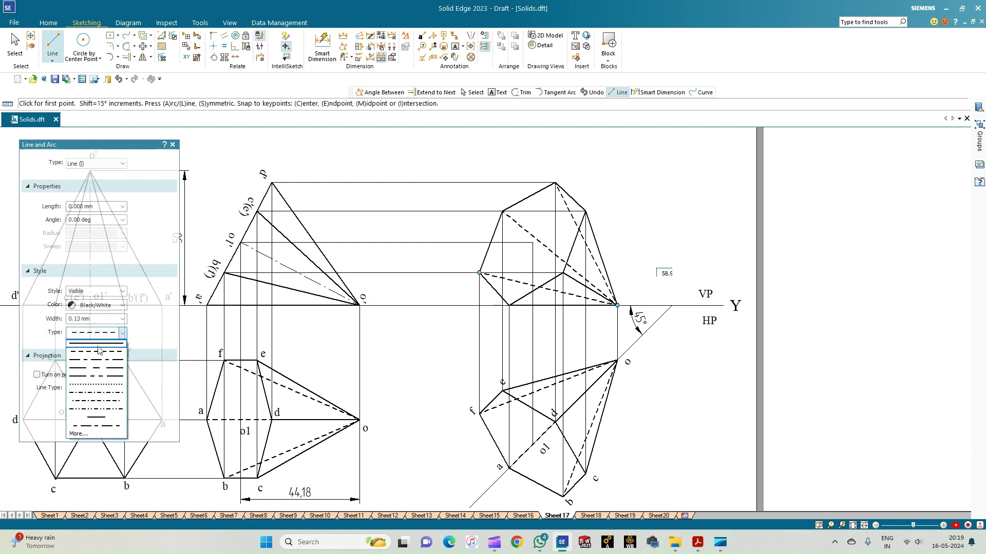
pyautogui.click(93, 363)
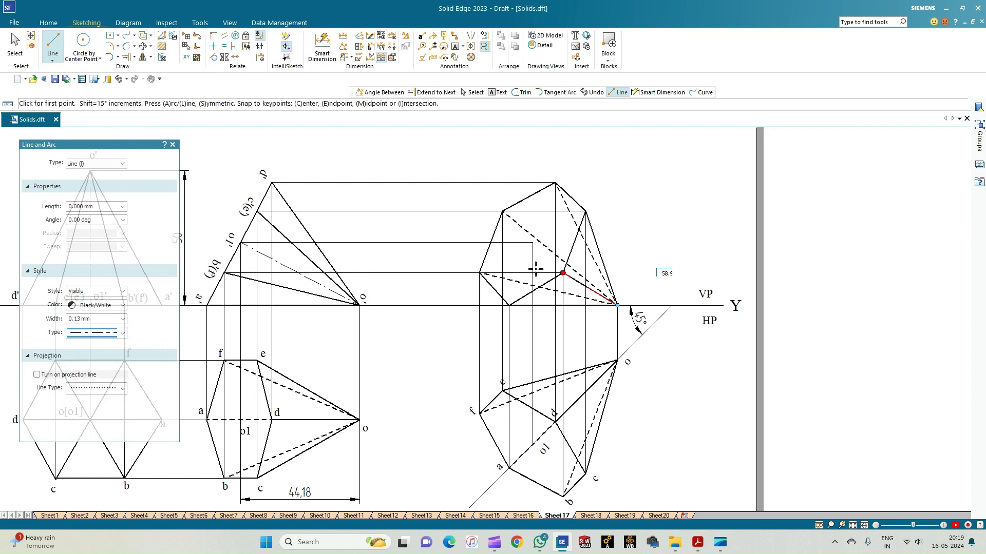
pyautogui.click(533, 241)
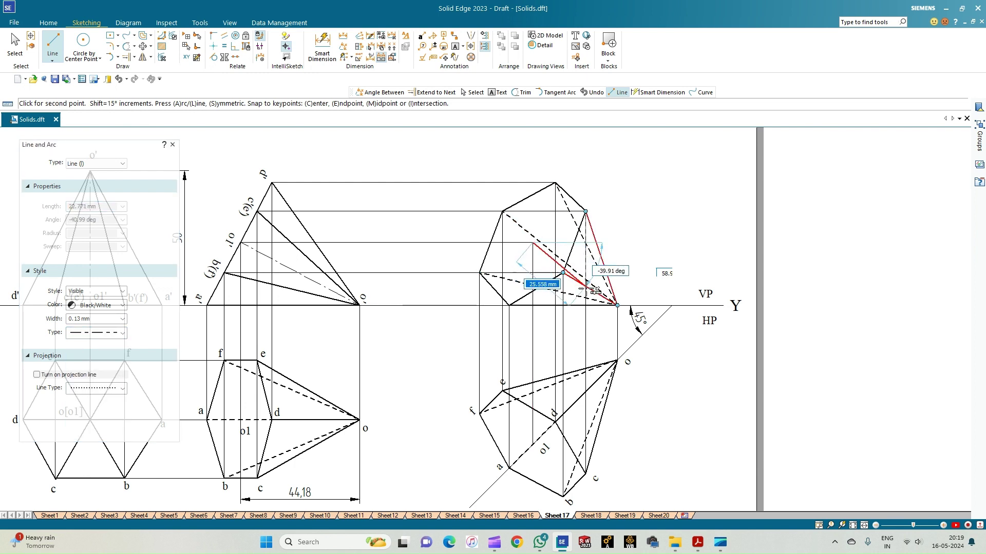
pyautogui.click(617, 305)
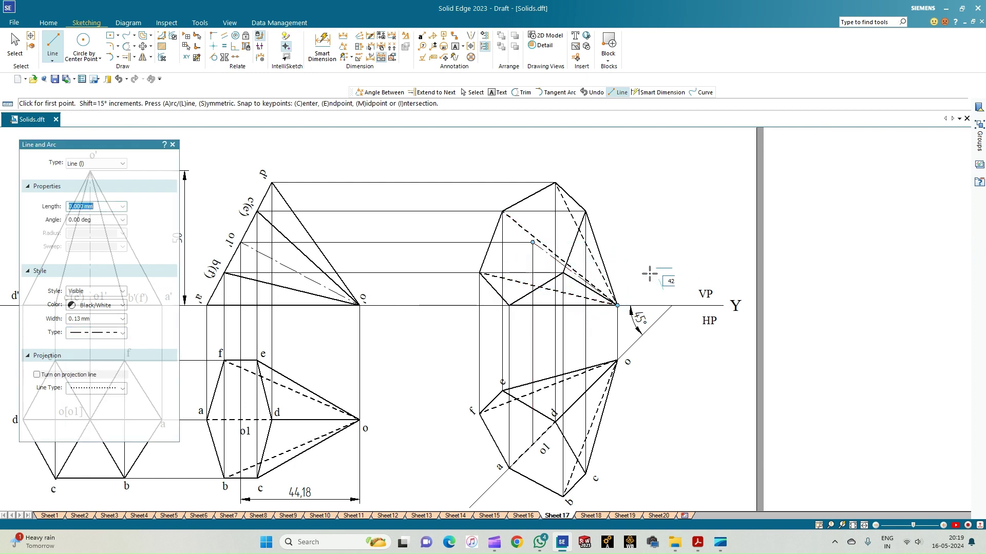
# Label the final front view's apex o', its base corners a', b', c', d', e' and f', and the base centre o1'
pyautogui.scroll(1, 645, 261)
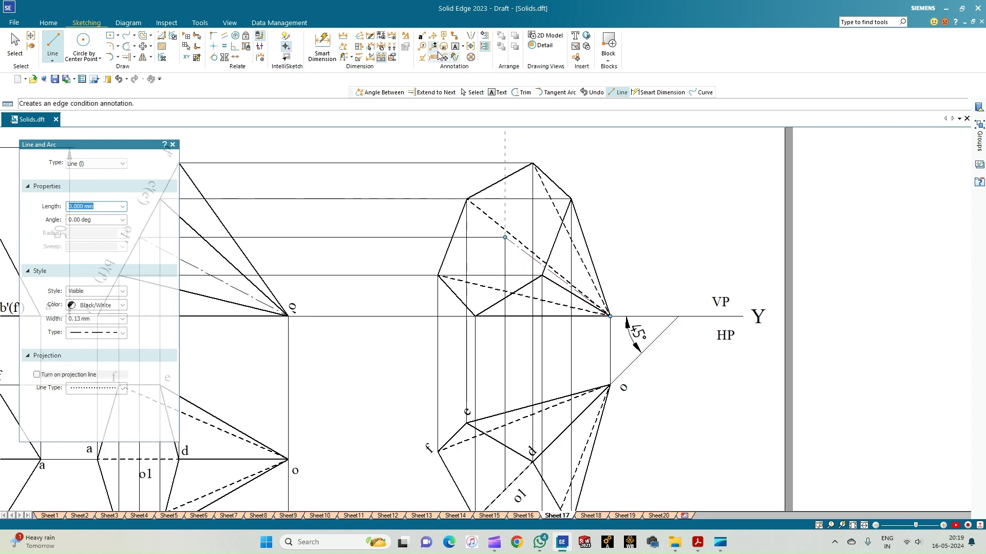
pyautogui.click(454, 47)
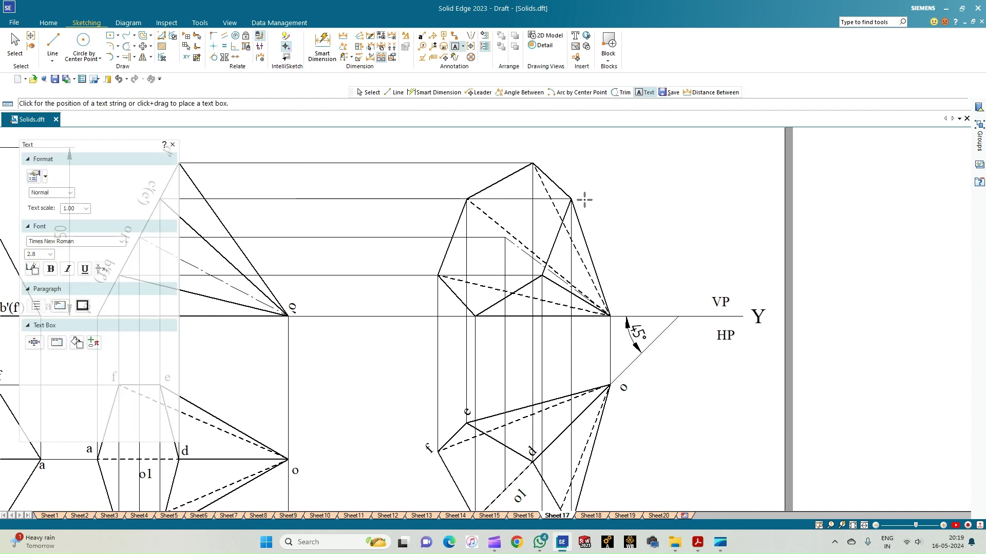
pyautogui.click(611, 296)
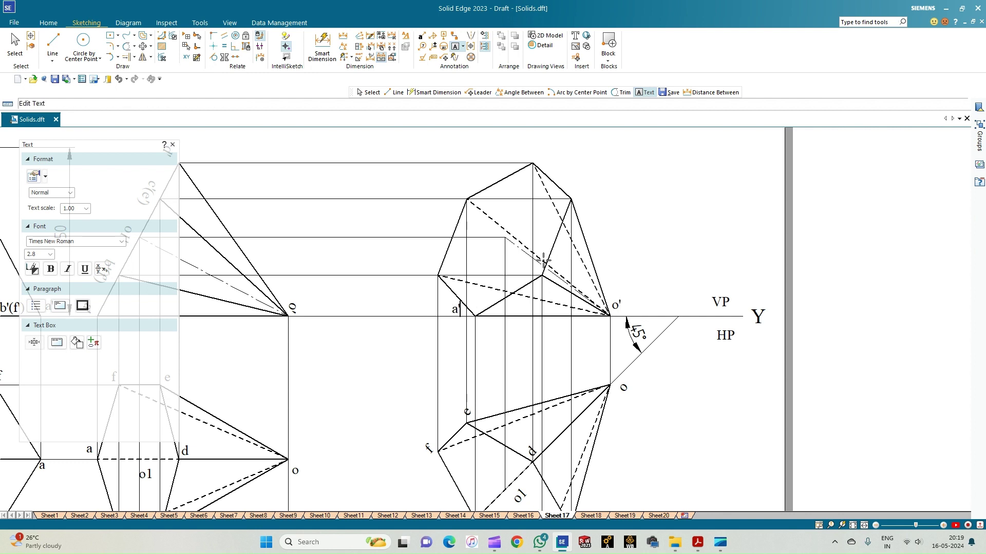
pyautogui.click(524, 254)
pyautogui.click(574, 184)
pyautogui.click(531, 142)
pyautogui.write("d'")
pyautogui.click(461, 183)
pyautogui.click(428, 256)
pyautogui.write("f'")
pyautogui.click(485, 237)
# Move the b' label closer to its base corner in the final front view
pyautogui.click(24, 48)
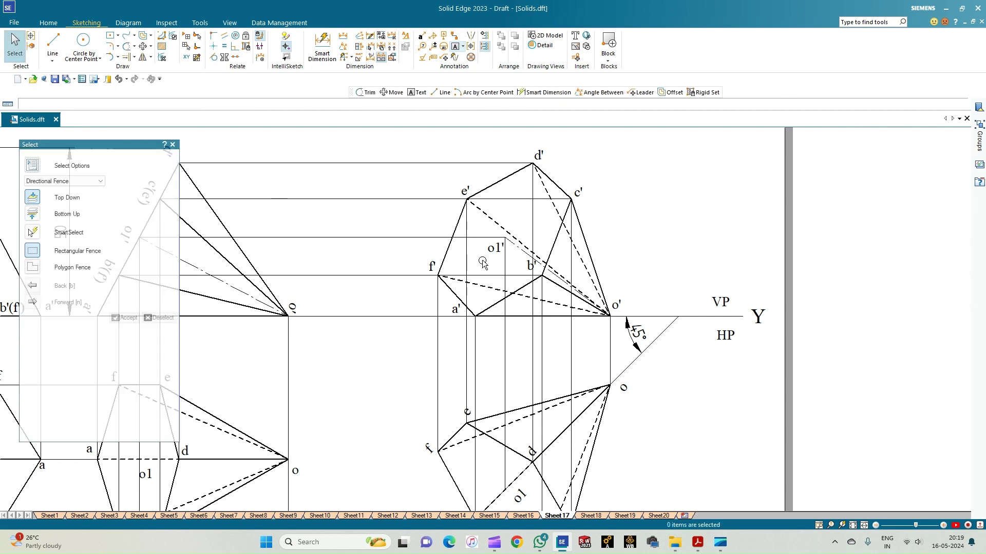
pyautogui.doubleClick(532, 260)
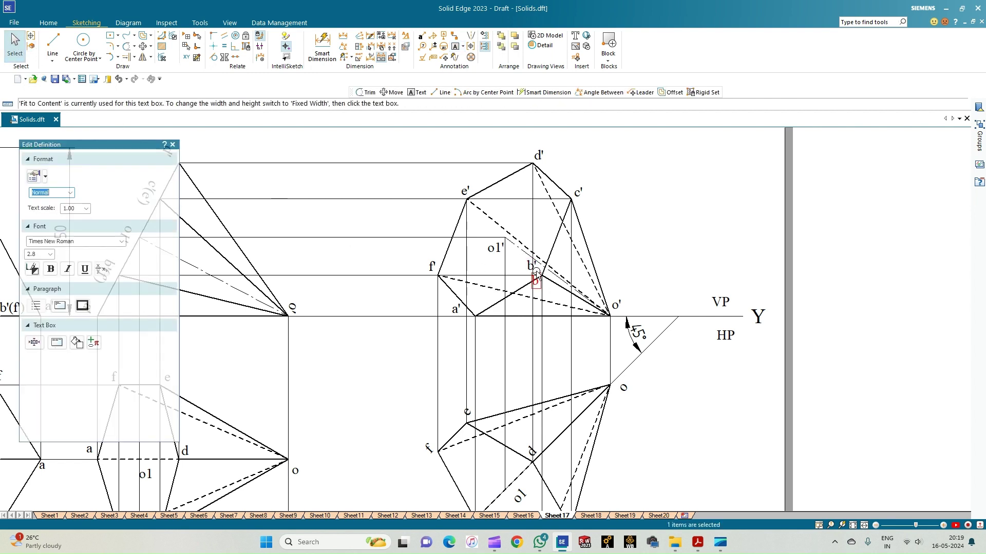
pyautogui.click(643, 250)
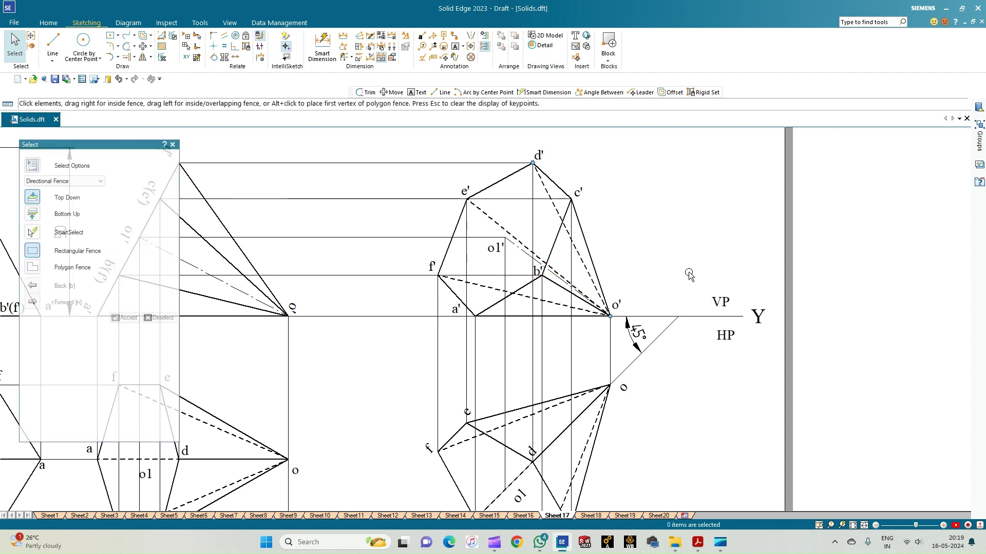
# Start a leader annotation and set its colour to black in the leader properties
pyautogui.scroll(-1, 690, 278)
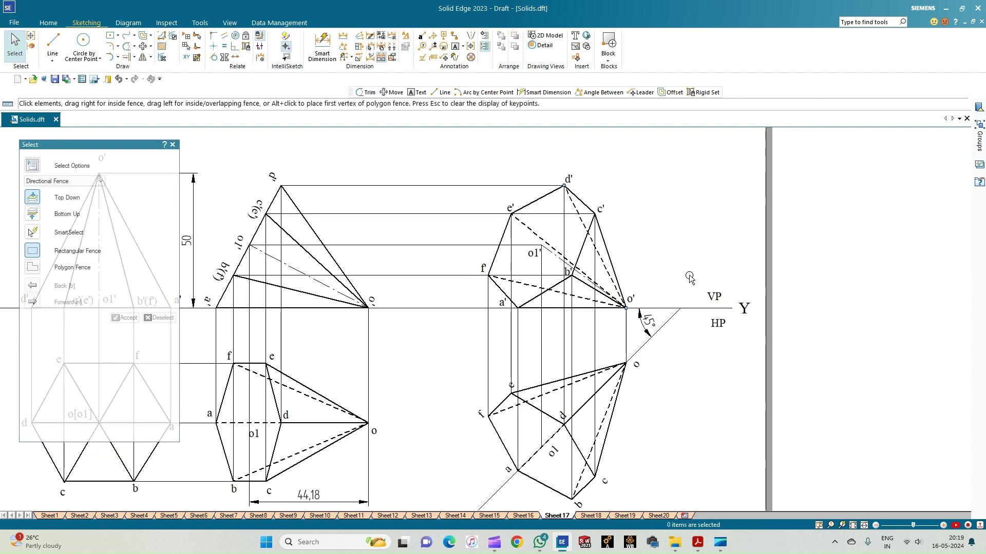
pyautogui.scroll(-1, 701, 374)
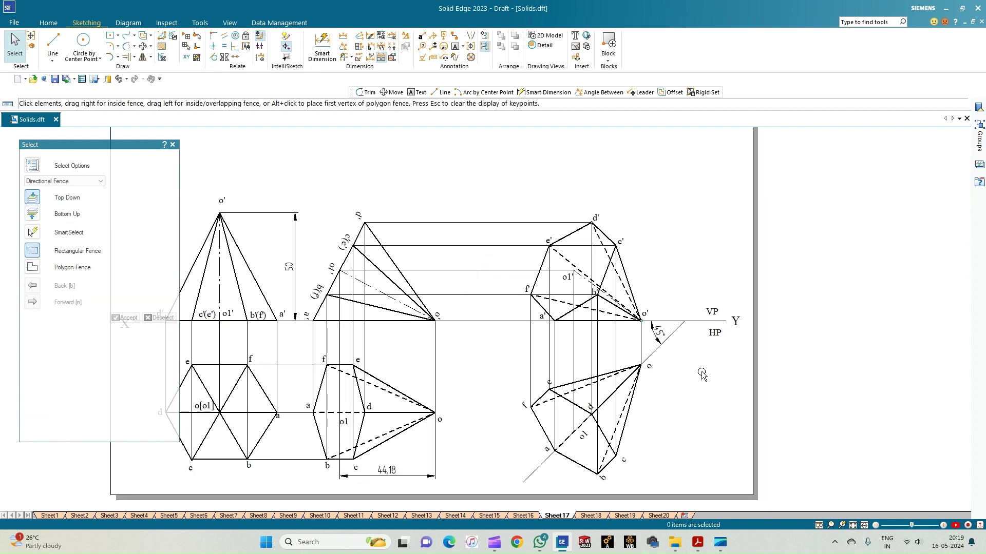
pyautogui.click(853, 525)
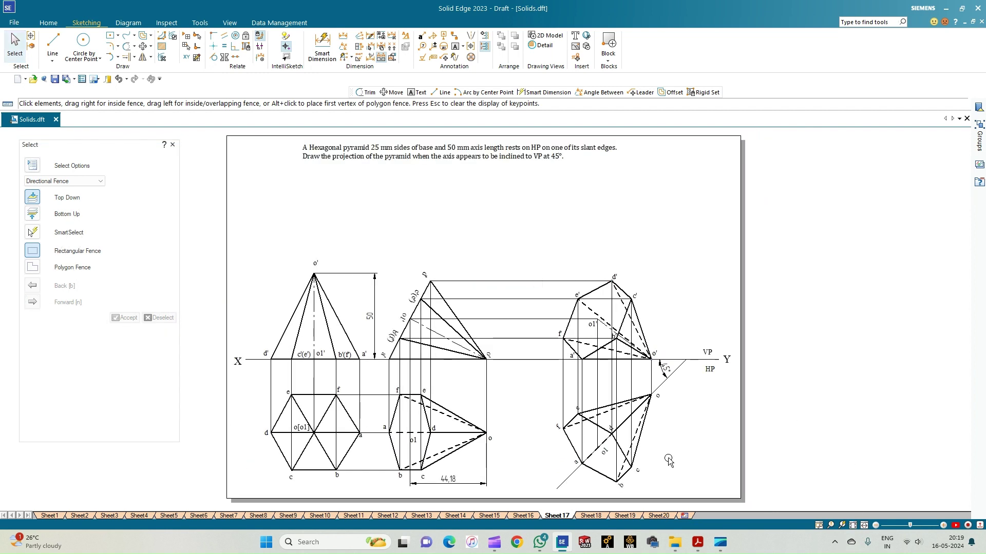
pyautogui.scroll(1, 648, 449)
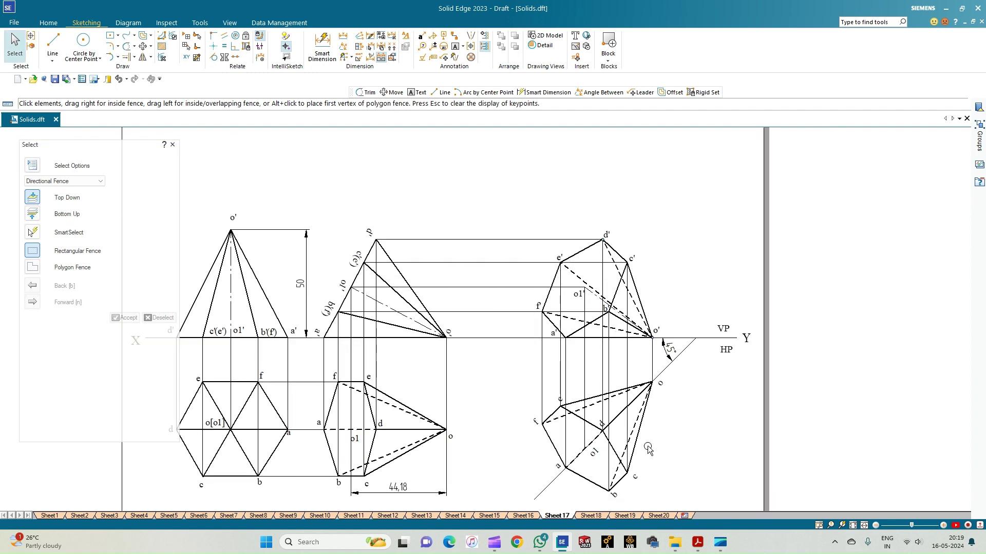
pyautogui.click(444, 65)
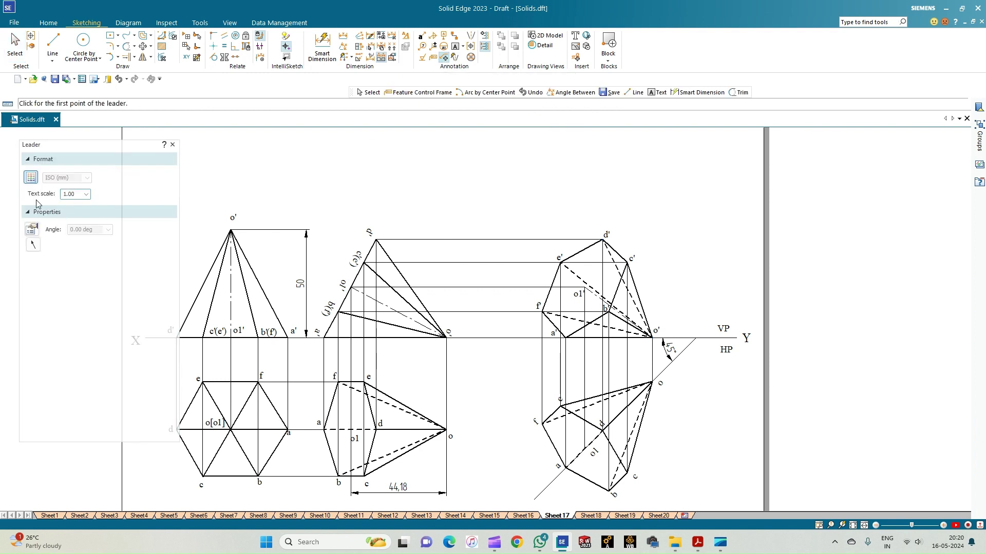
pyautogui.click(32, 230)
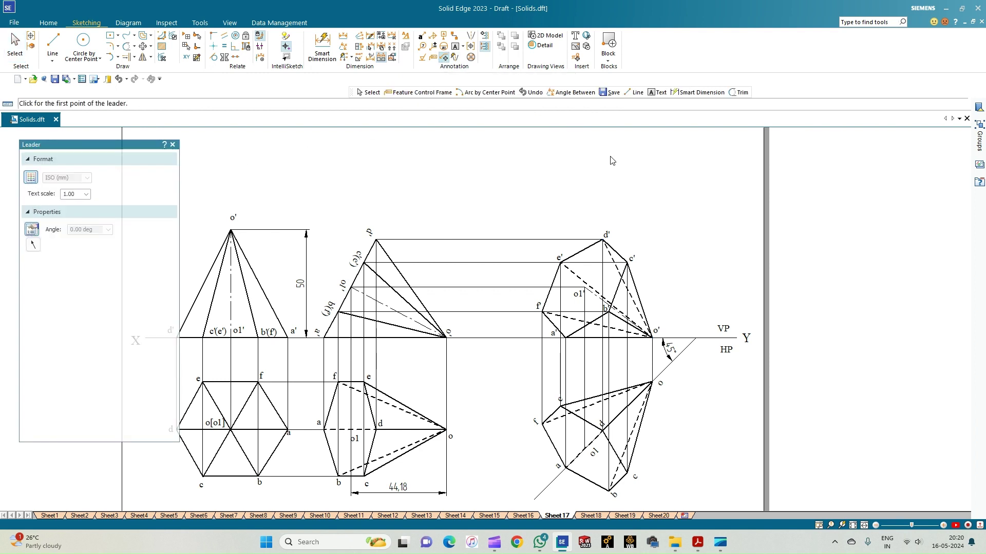
pyautogui.click(562, 198)
pyautogui.click(534, 211)
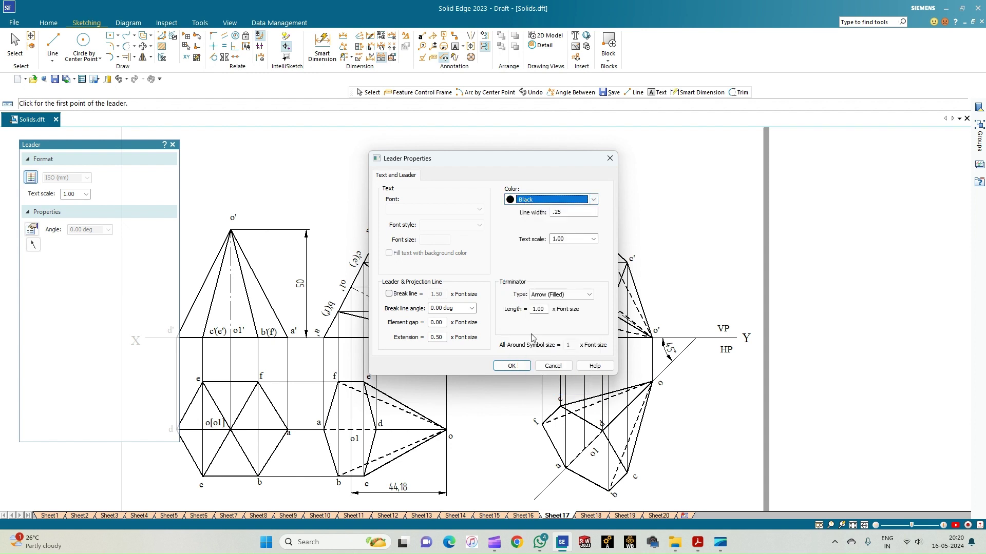
pyautogui.click(523, 366)
# Place leader arrows along the horizontal and vertical projectors to show the direction of projection between the views
pyautogui.click(507, 240)
pyautogui.click(471, 240)
pyautogui.click(518, 262)
pyautogui.click(476, 262)
pyautogui.click(513, 288)
pyautogui.click(480, 289)
pyautogui.click(501, 312)
pyautogui.click(480, 312)
pyautogui.click(446, 385)
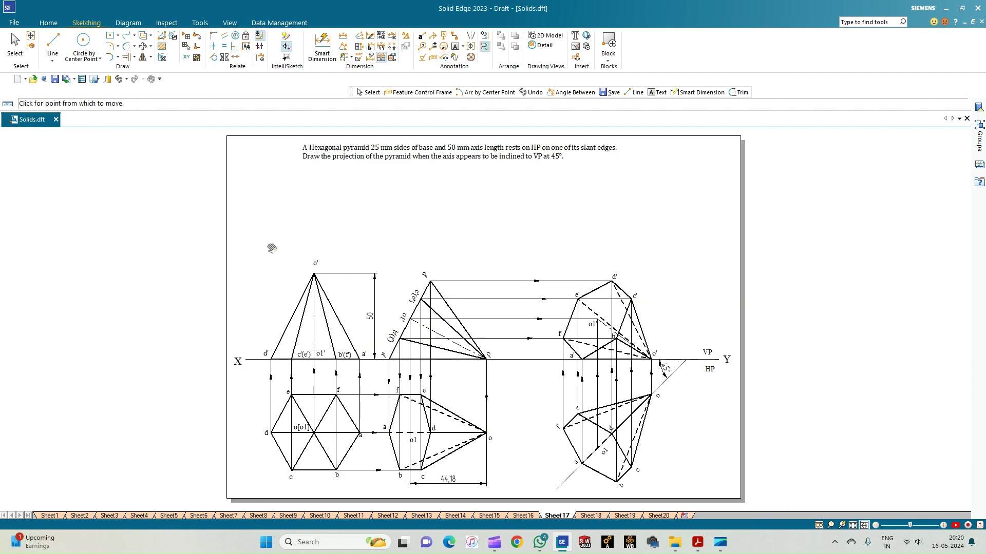
pyautogui.click(818, 526)
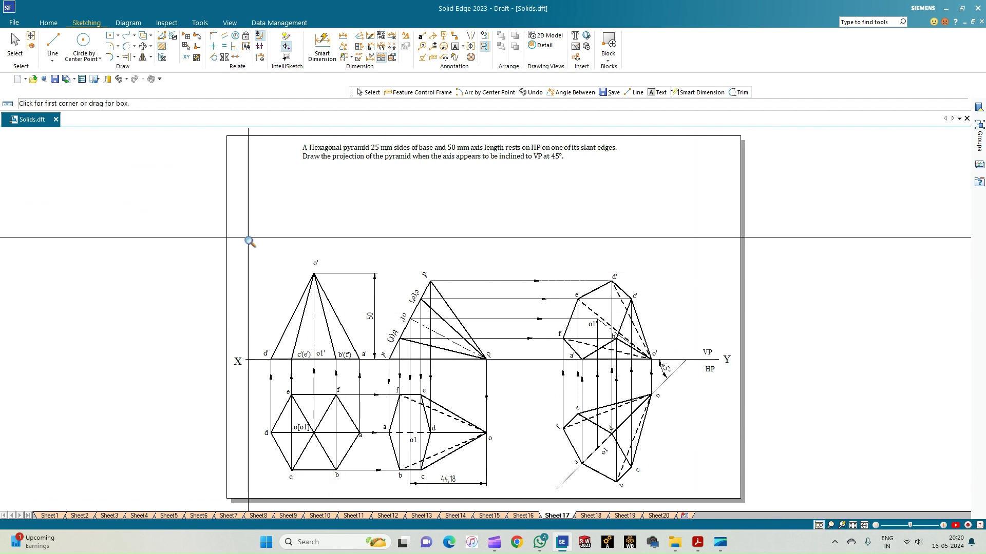
pyautogui.moveTo(237, 228)
pyautogui.mouseDown()
pyautogui.moveTo(511, 425)
pyautogui.moveTo(729, 505)
pyautogui.moveTo(706, 475)
pyautogui.mouseUp()
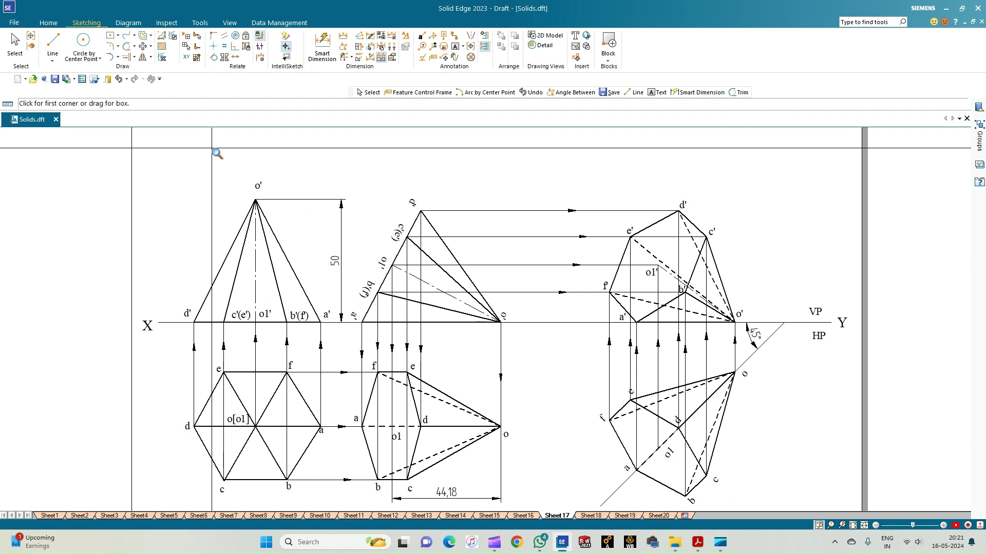
pyautogui.press('Escape')
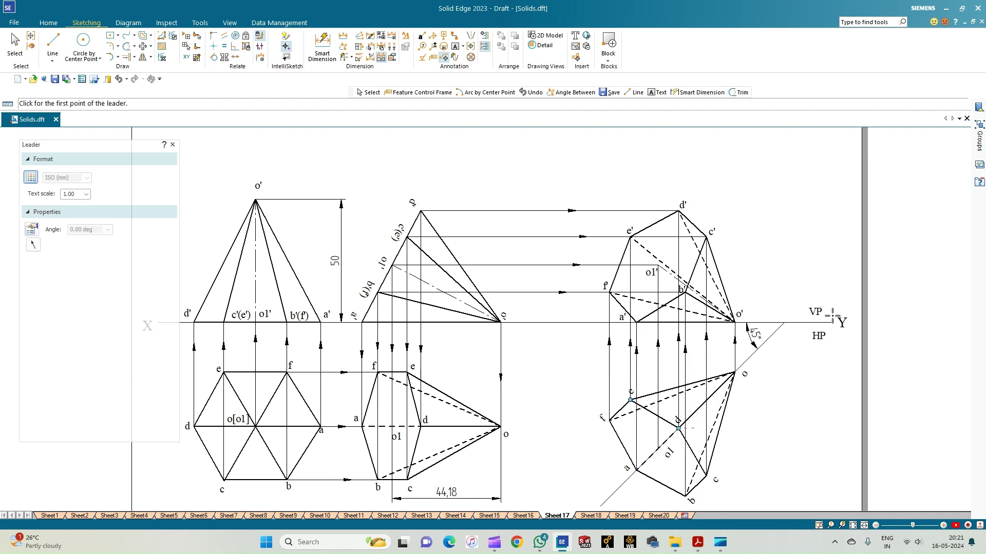
pyautogui.scroll(2, 694, 328)
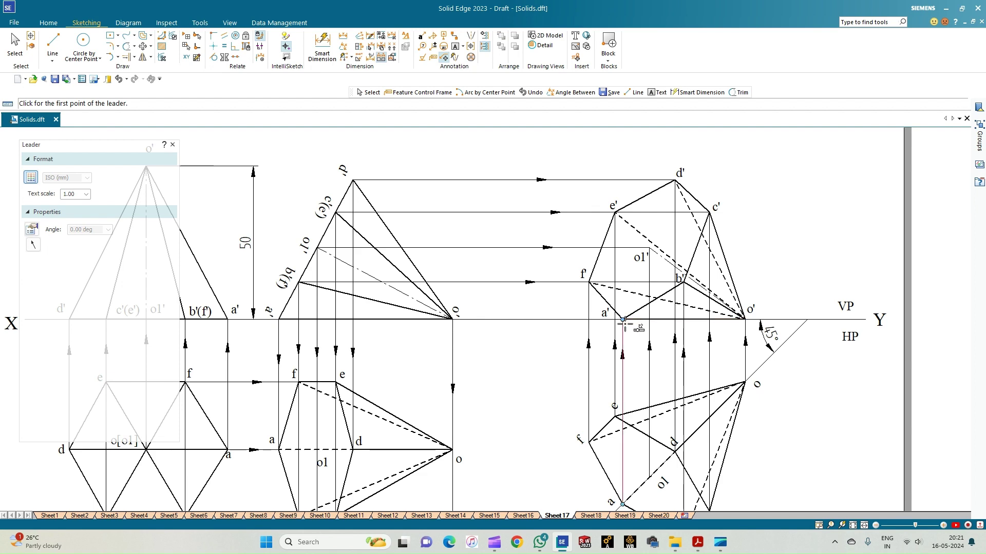
pyautogui.scroll(-1, 627, 321)
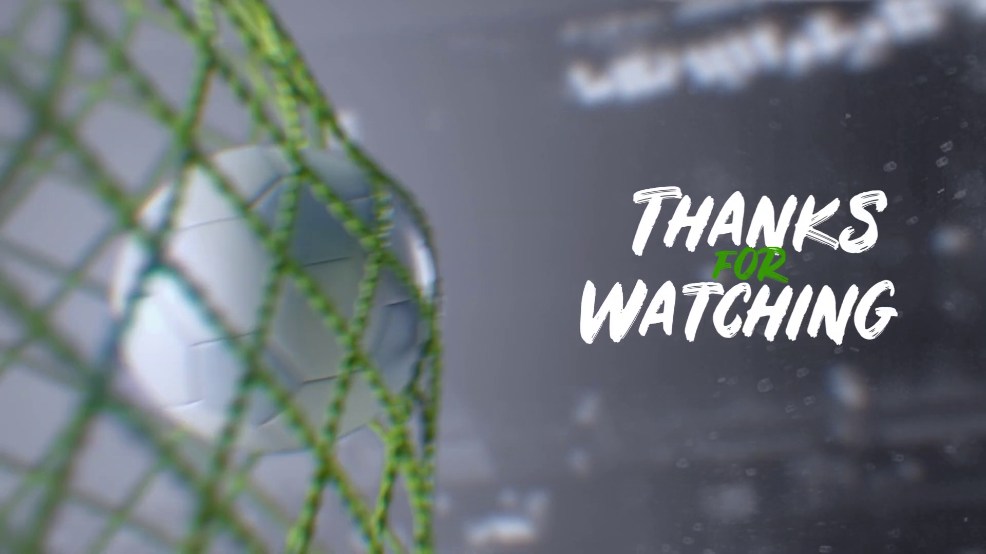